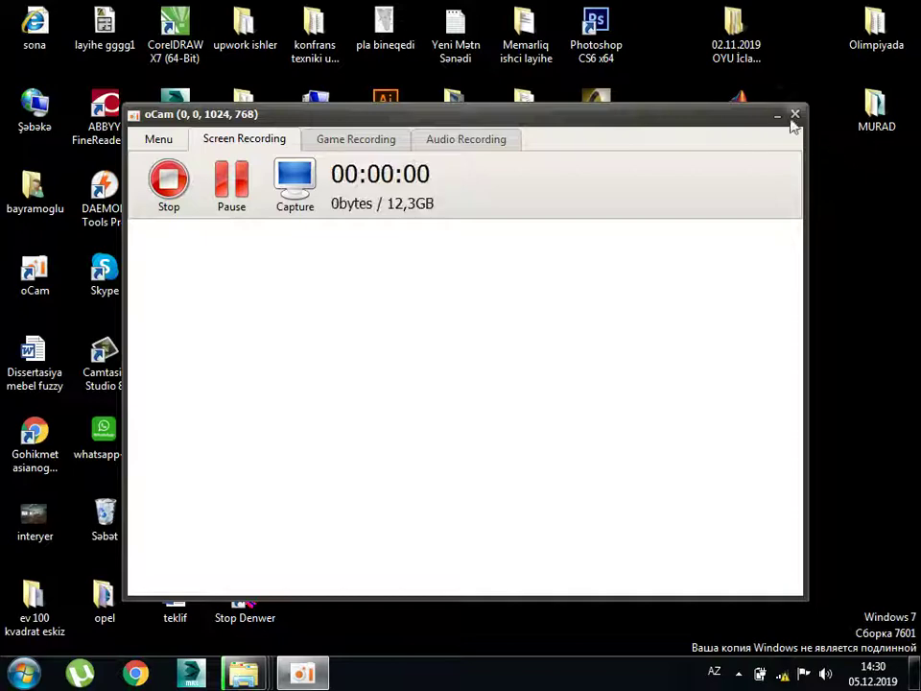
Refresh the desktop twice from its shortcut menu, then bring up the Start menu.
right_click(650, 269)
click(709, 320)
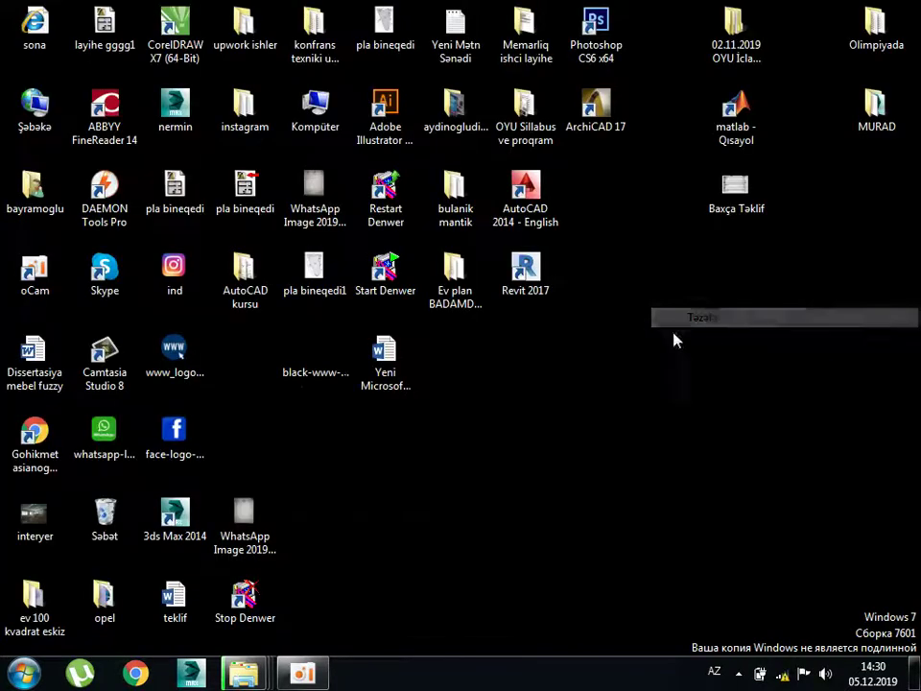
right_click(625, 251)
click(683, 307)
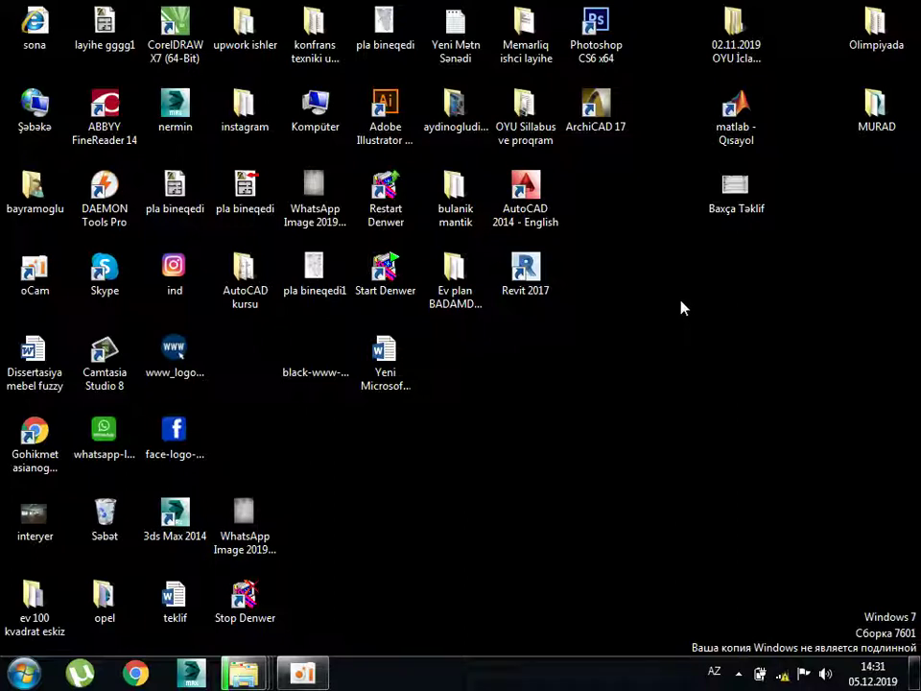
click(24, 671)
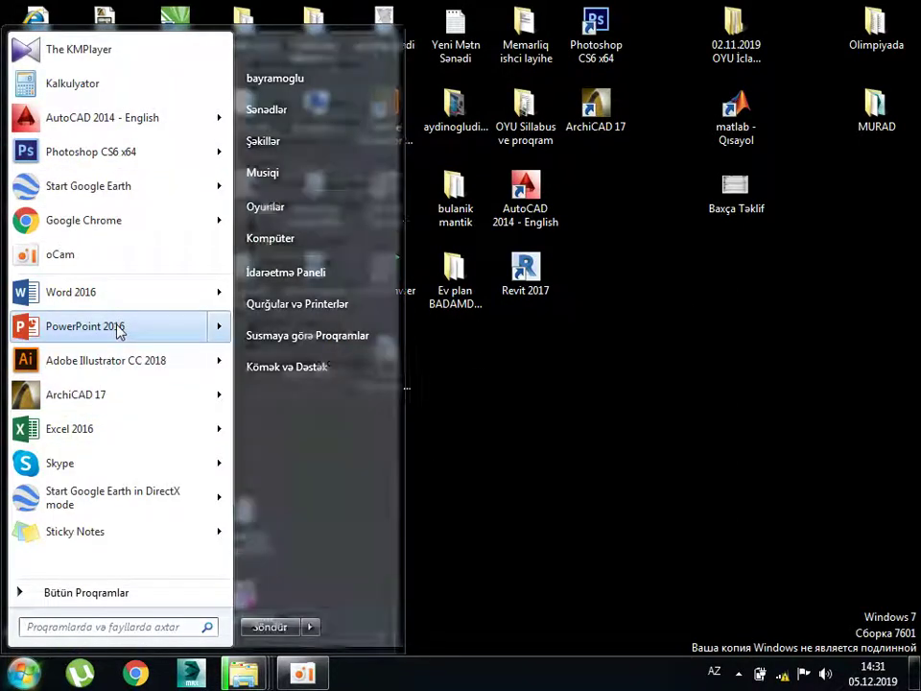
Launch PowerPoint 2016 from the Start menu.
mouse_move(117, 327)
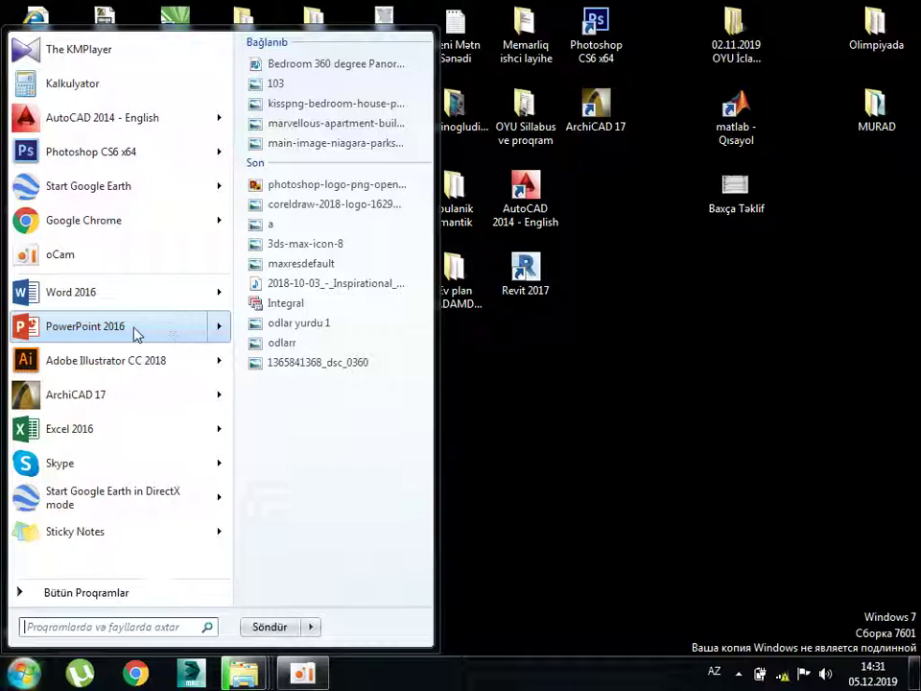
click(134, 331)
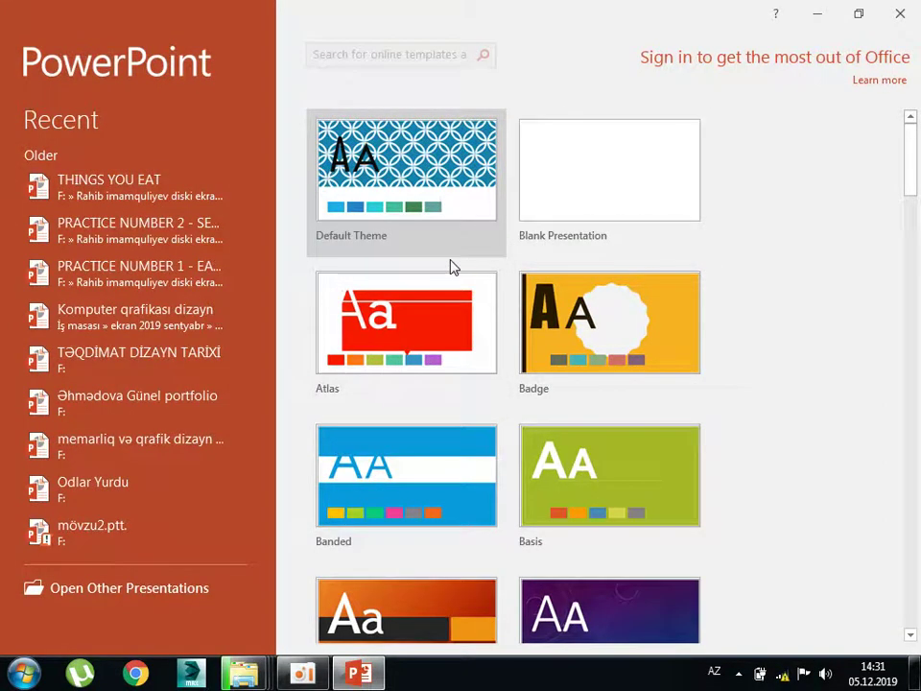
Dismiss the activation prompt, browse the templates and start a Blank Presentation.
click(647, 134)
scroll(573, 377, down, 5)
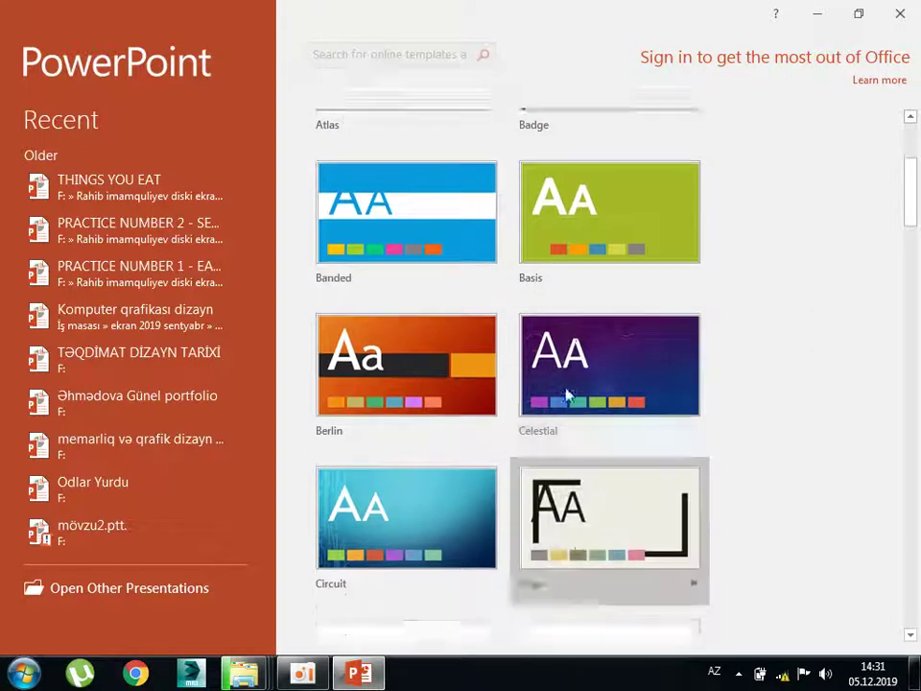
scroll(596, 308, down, 3)
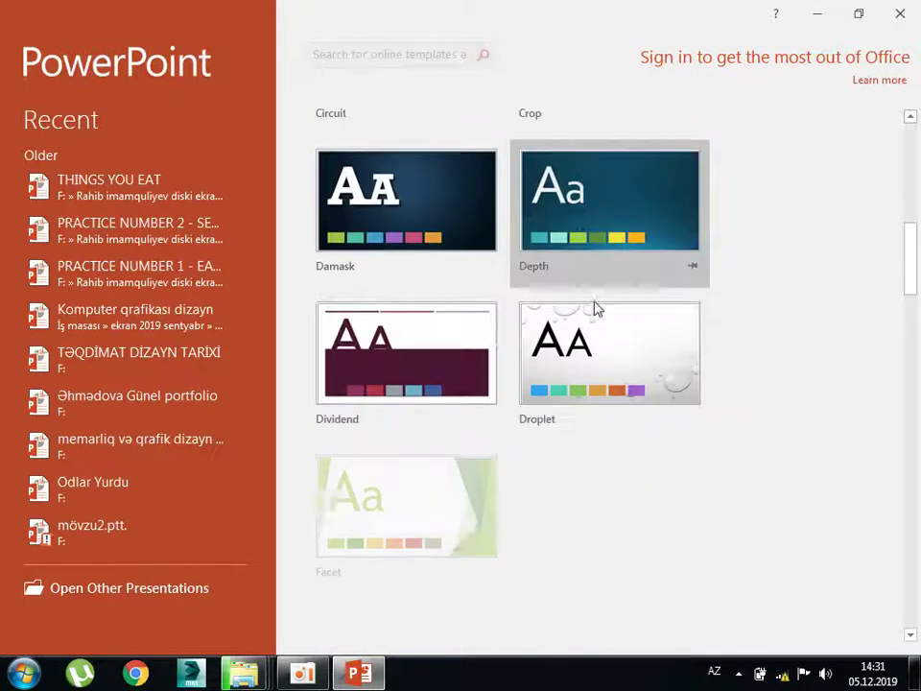
scroll(598, 411, down, 2)
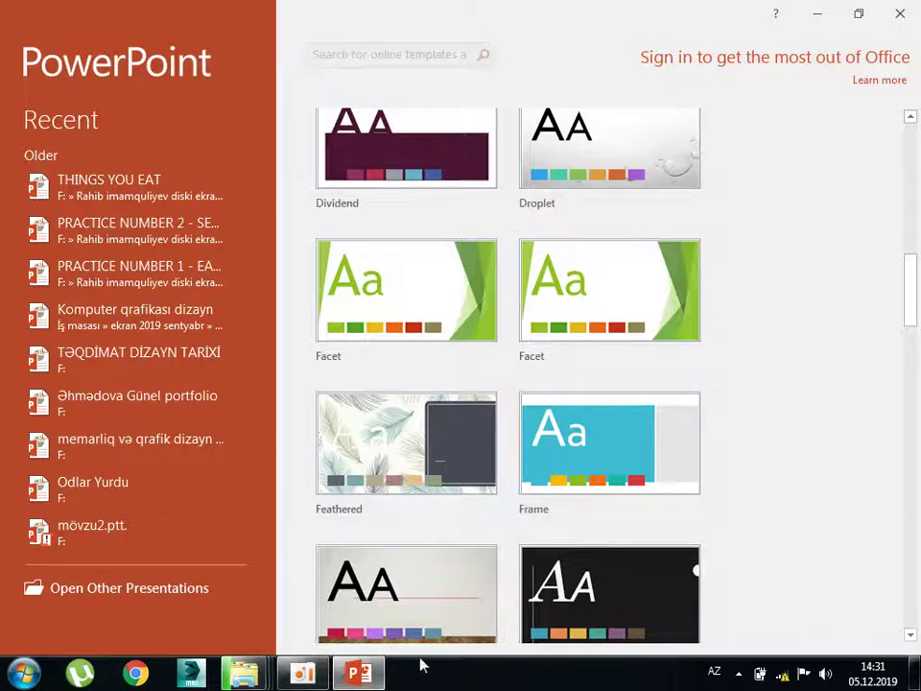
scroll(537, 479, down, 2)
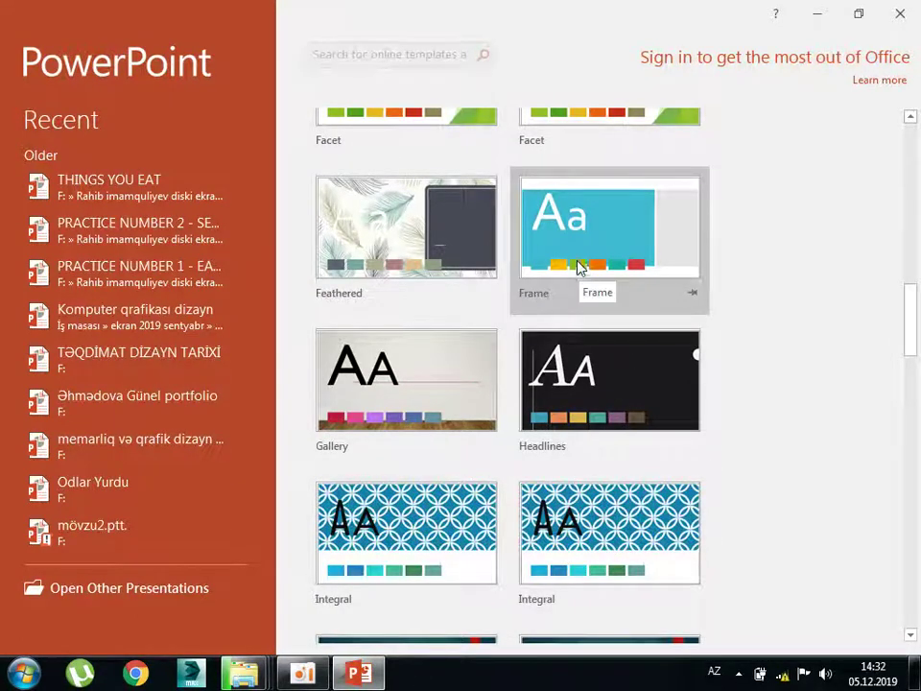
scroll(610, 246, up, 1)
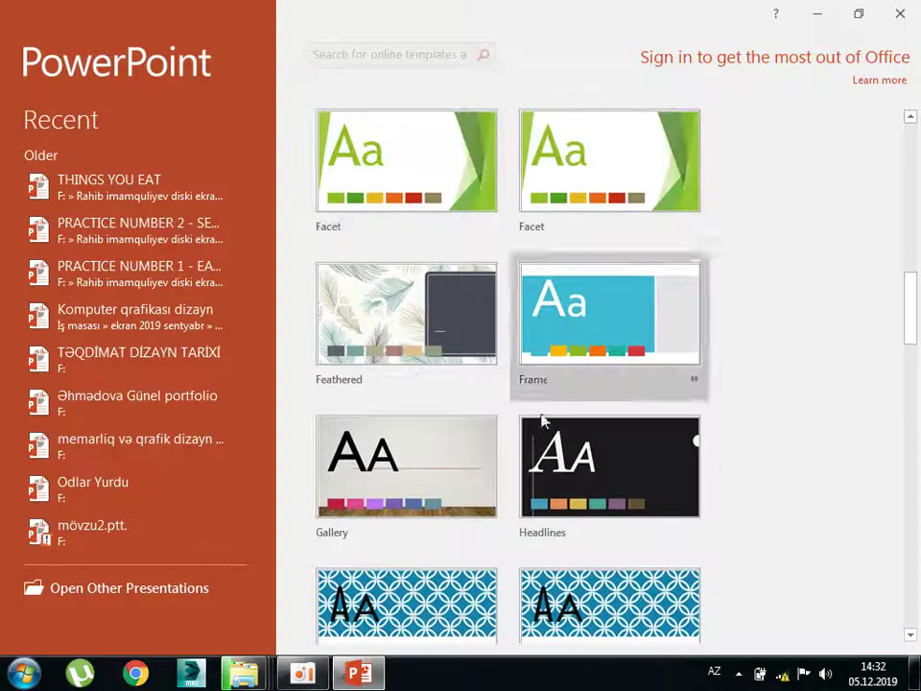
scroll(638, 479, down, 1)
scroll(580, 499, down, 1)
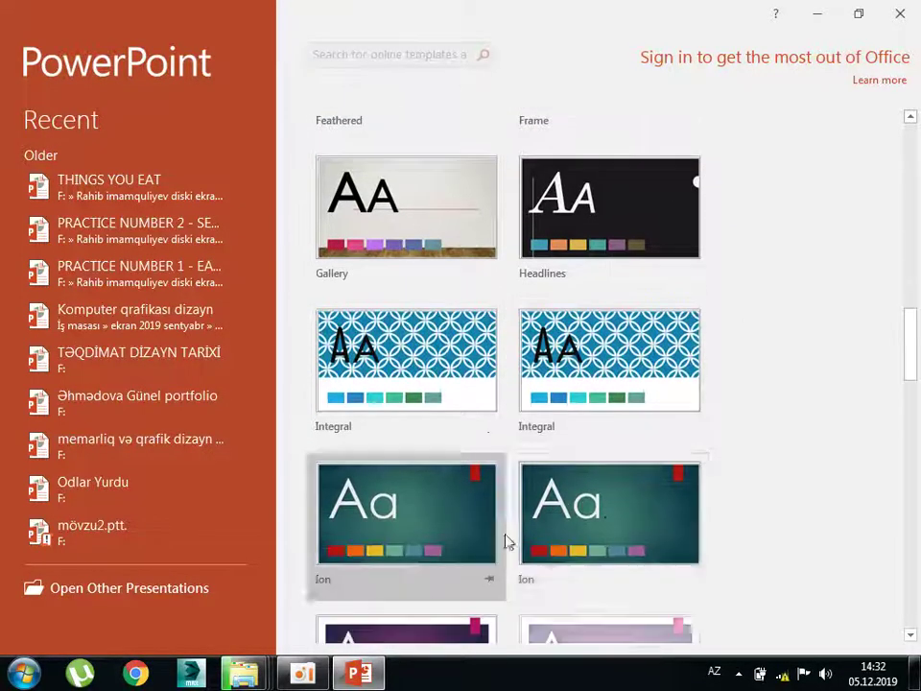
drag(911, 353, 914, 122)
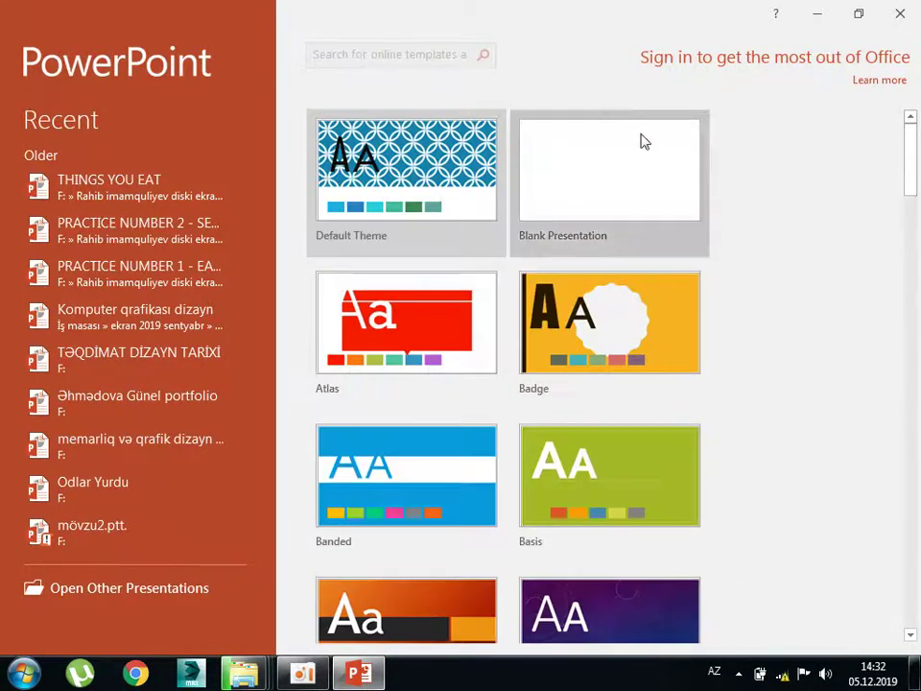
click(654, 173)
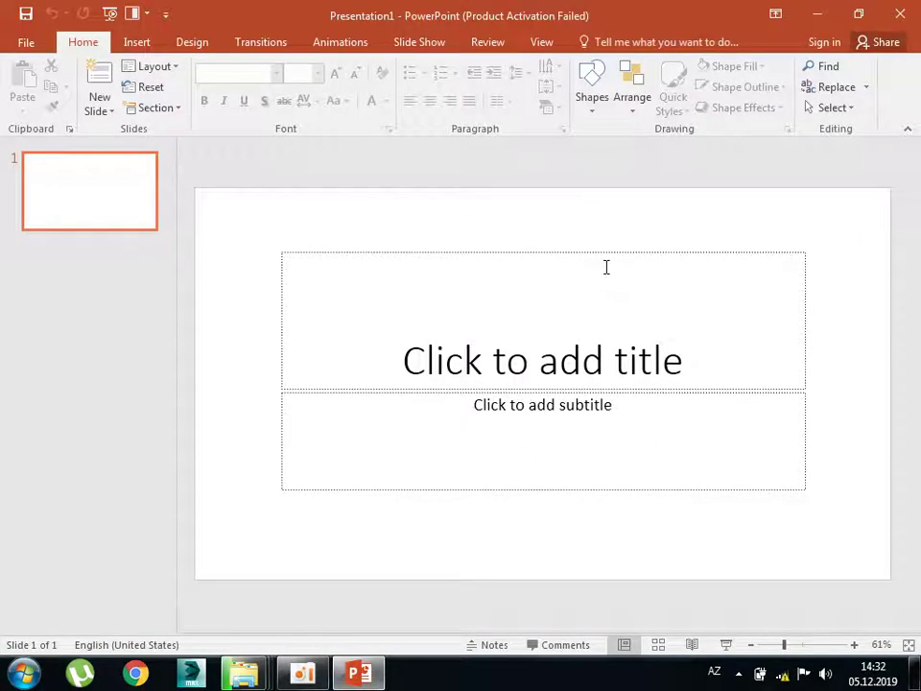
Type test text 'dgdfgdfg' into the title placeholder after trying both placeholders.
click(516, 325)
click(571, 415)
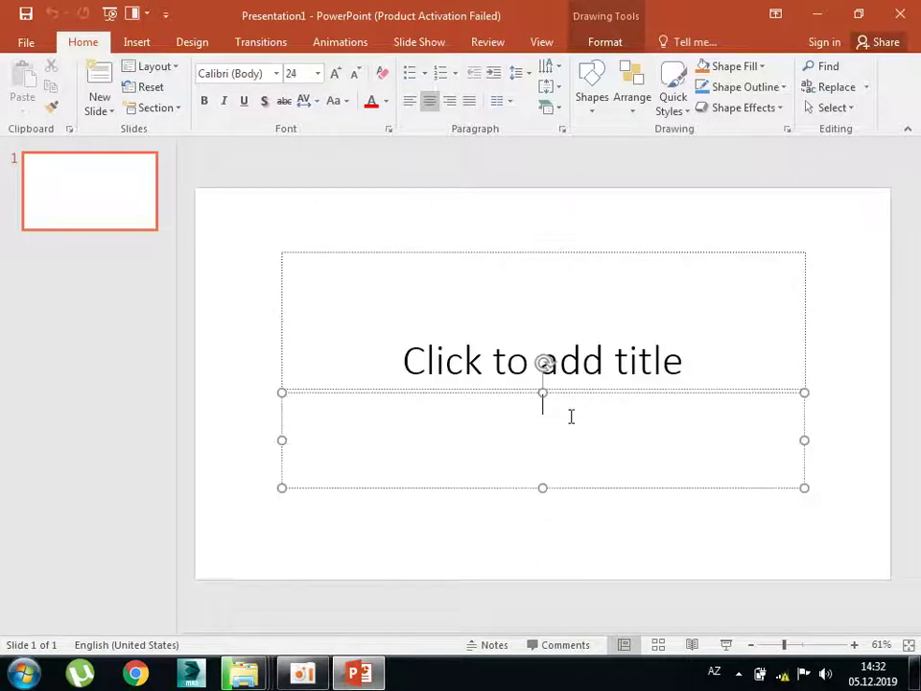
click(578, 319)
click(543, 403)
click(487, 279)
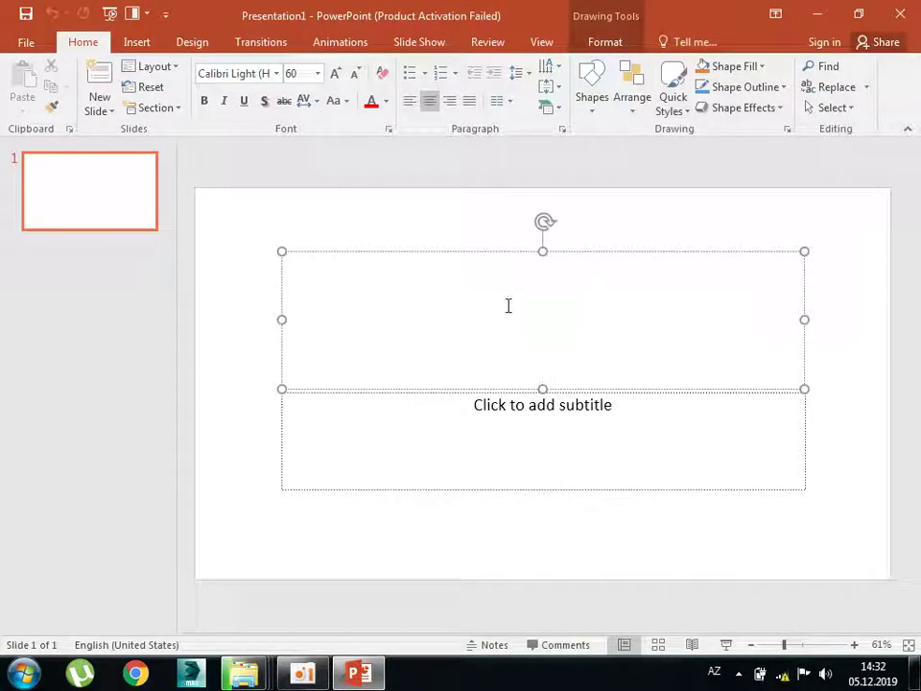
text(dgdfgdfg)
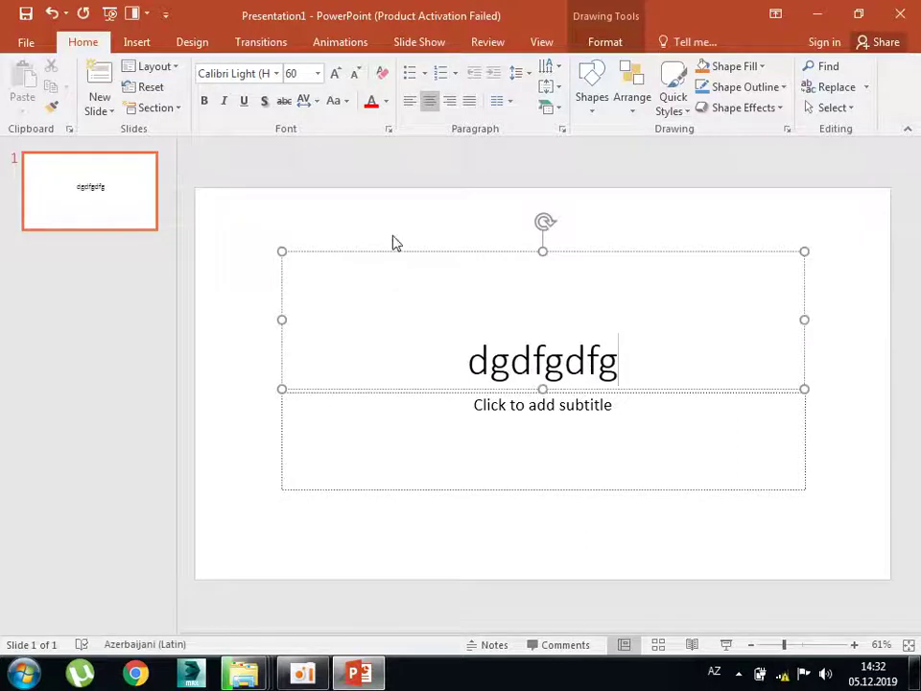
click(390, 247)
click(576, 432)
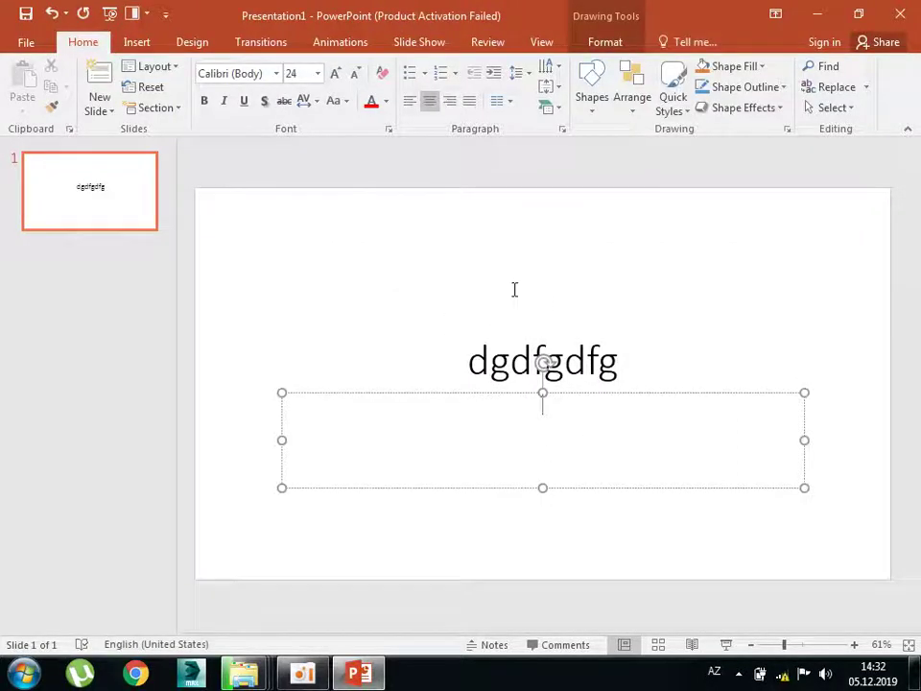
Select and delete the title and subtitle placeholders so slide 1 is empty.
click(452, 249)
drag(253, 206, 831, 546)
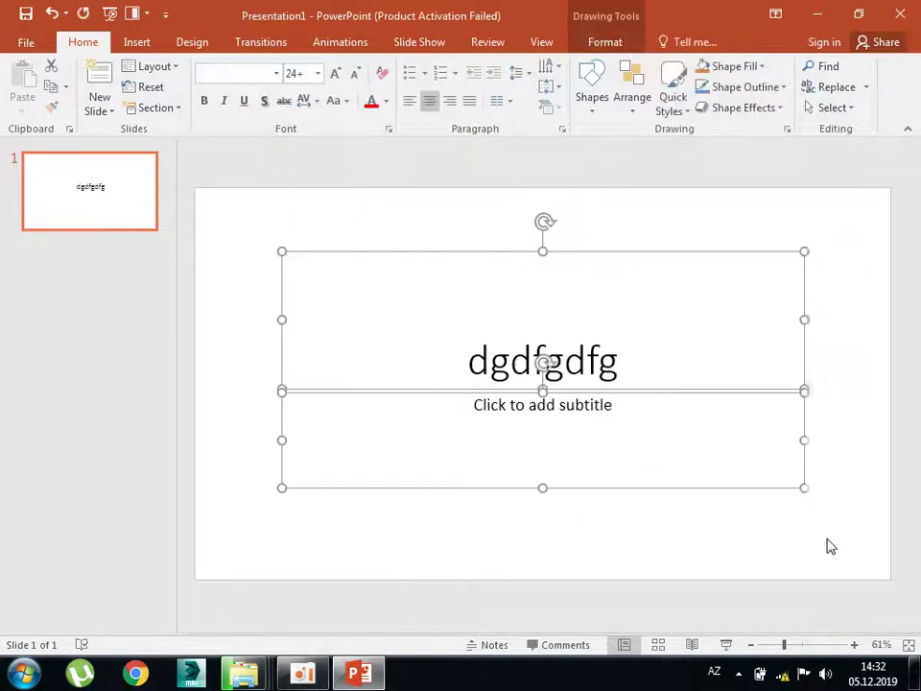
key(Delete)
drag(247, 212, 873, 458)
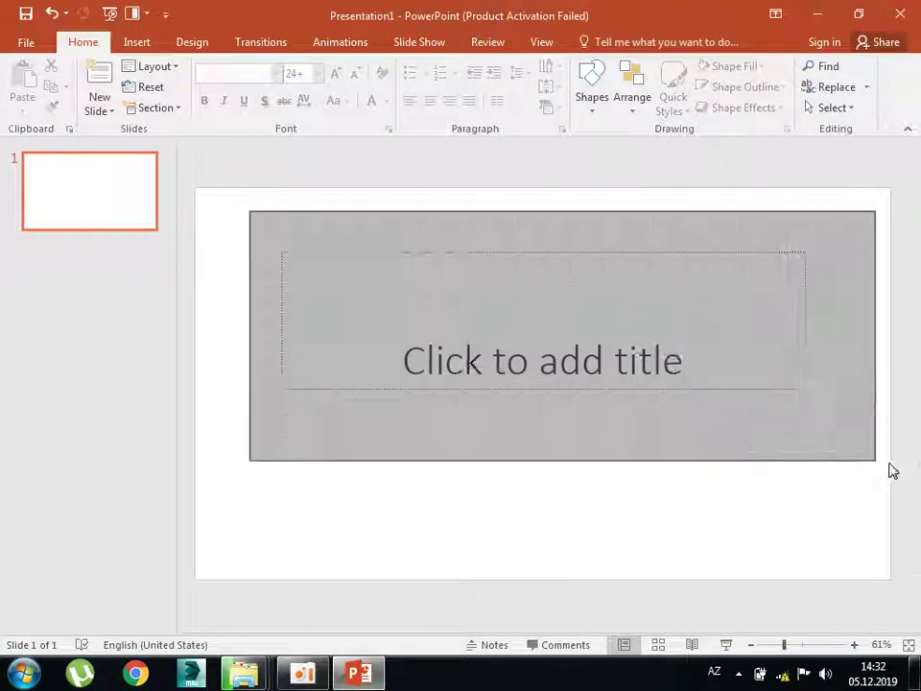
key(Delete)
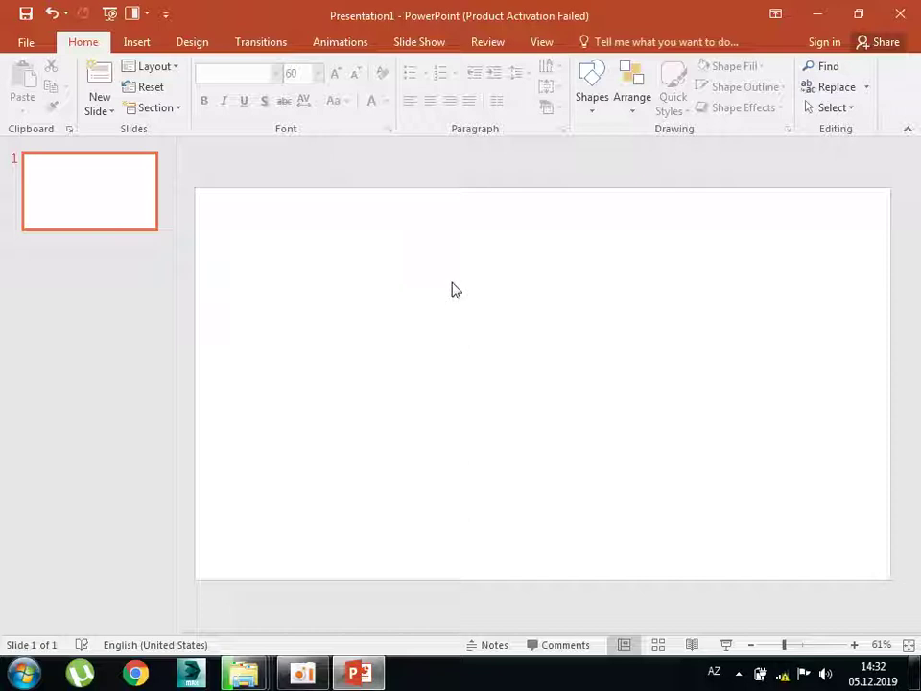
click(69, 191)
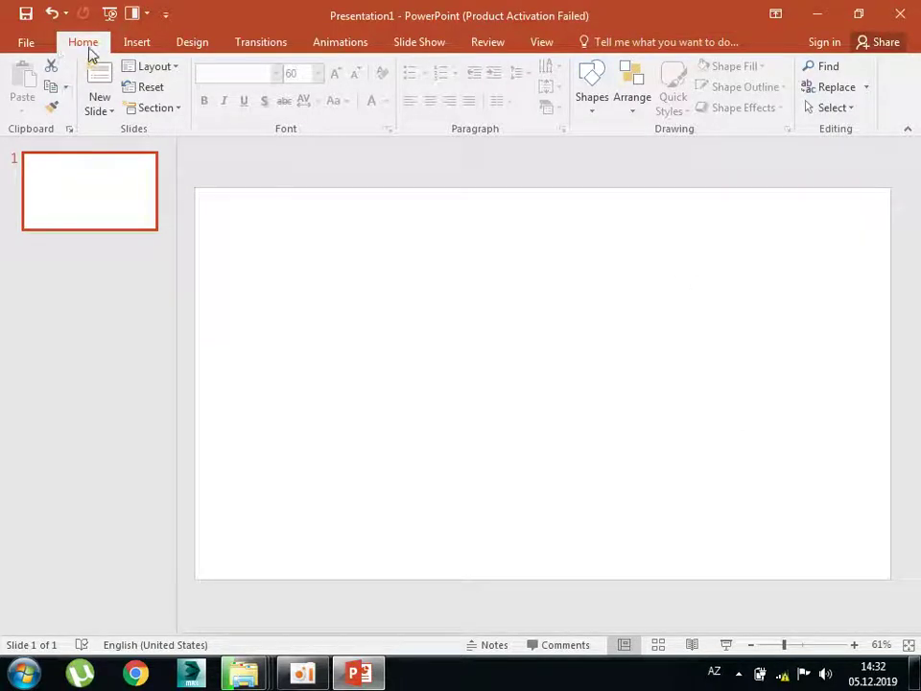
Add two Blank layout slides, then copy slide 3 and paste two copies.
click(99, 106)
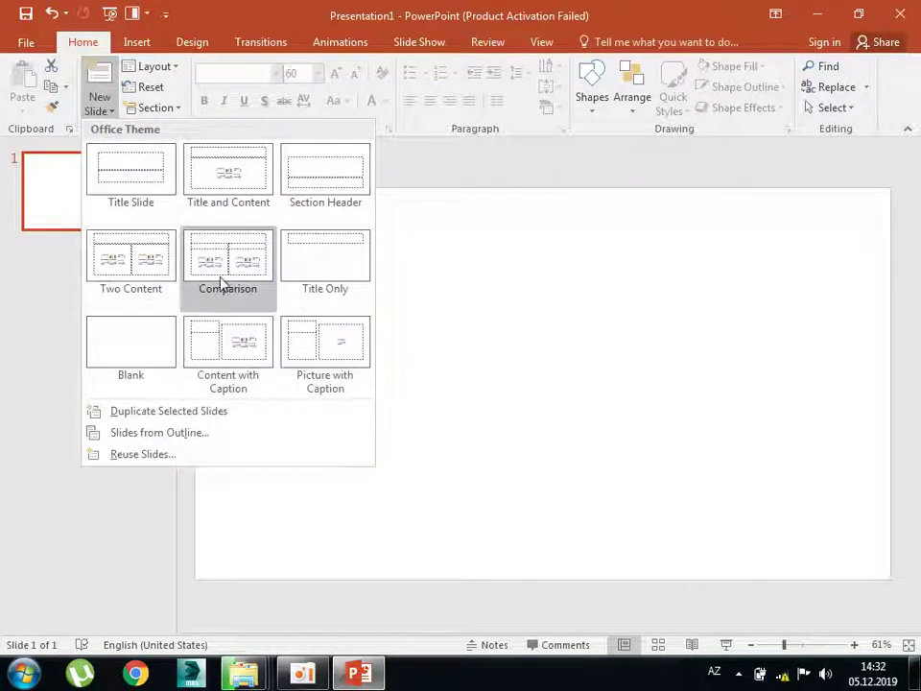
click(164, 347)
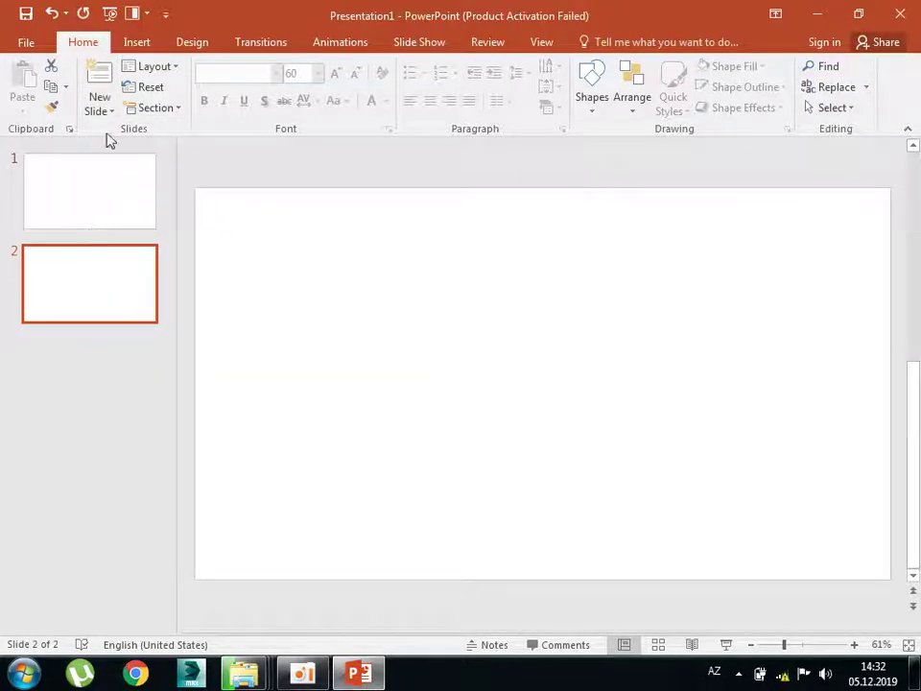
click(92, 85)
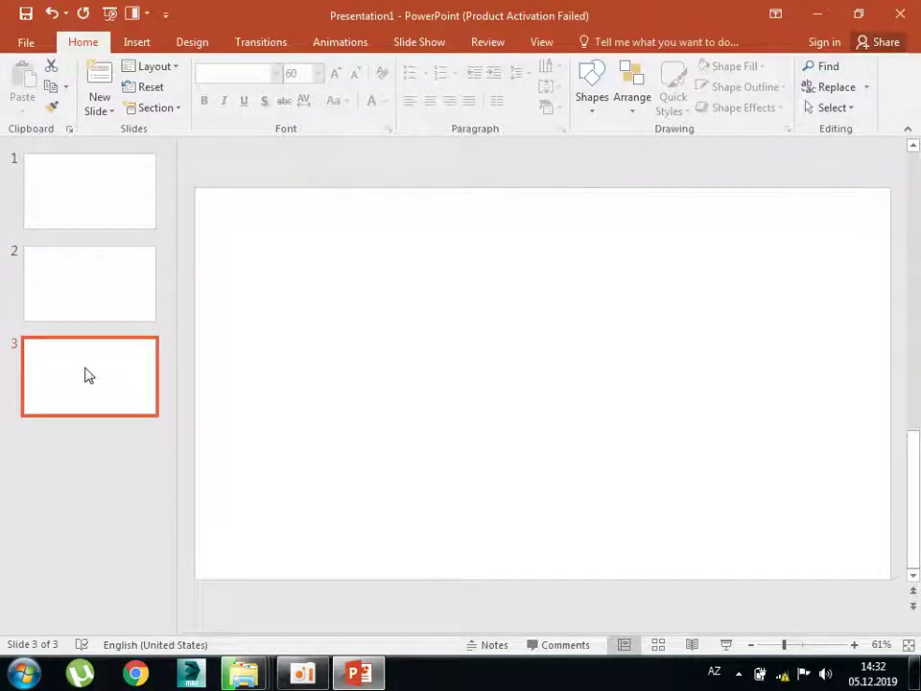
key(ctrl+c)
key(ctrl+v)
key(ctrl+v)
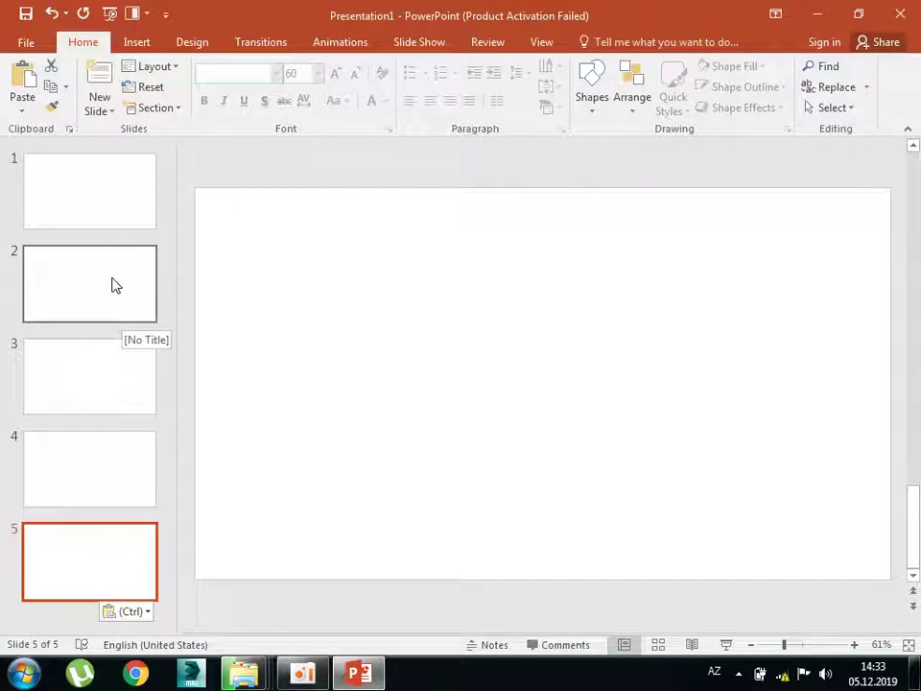
click(119, 184)
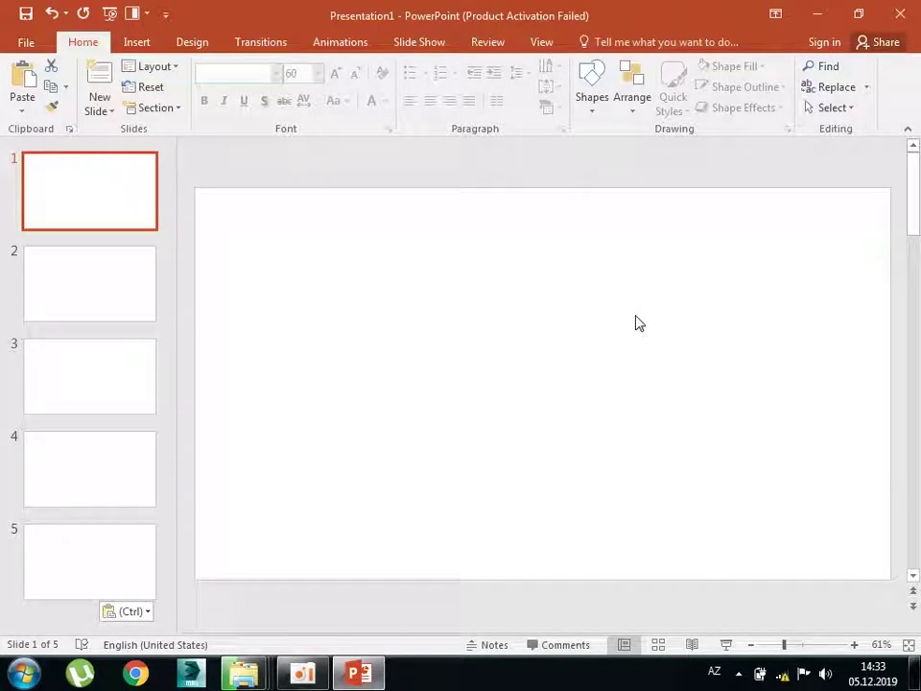
click(207, 44)
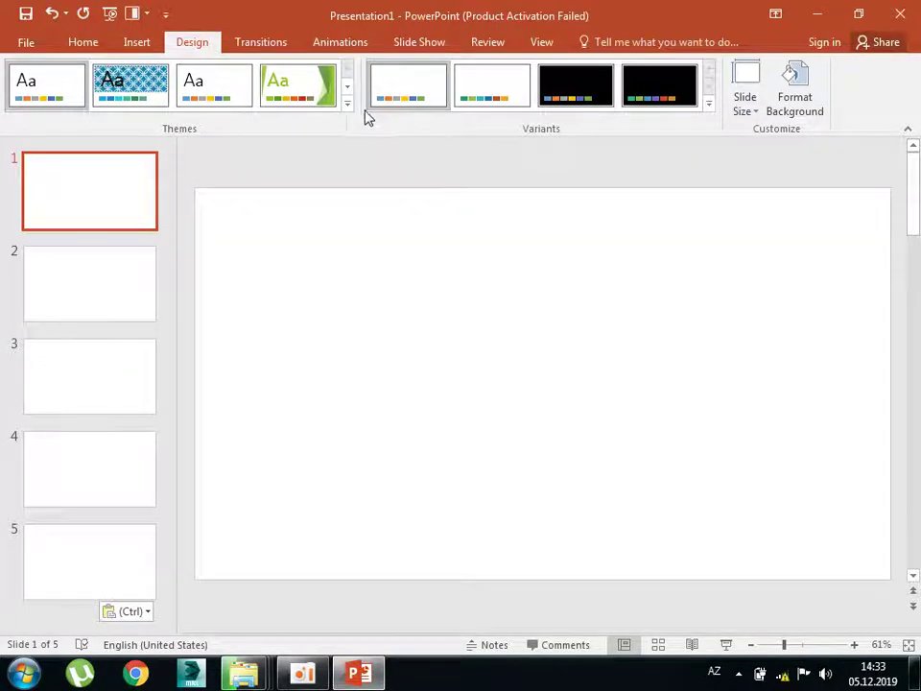
Apply the Wood Type theme to all slides and review slides 3 and 4.
click(347, 102)
mouse_move(347, 185)
mouse_down()
mouse_move(350, 357)
mouse_move(357, 192)
mouse_up()
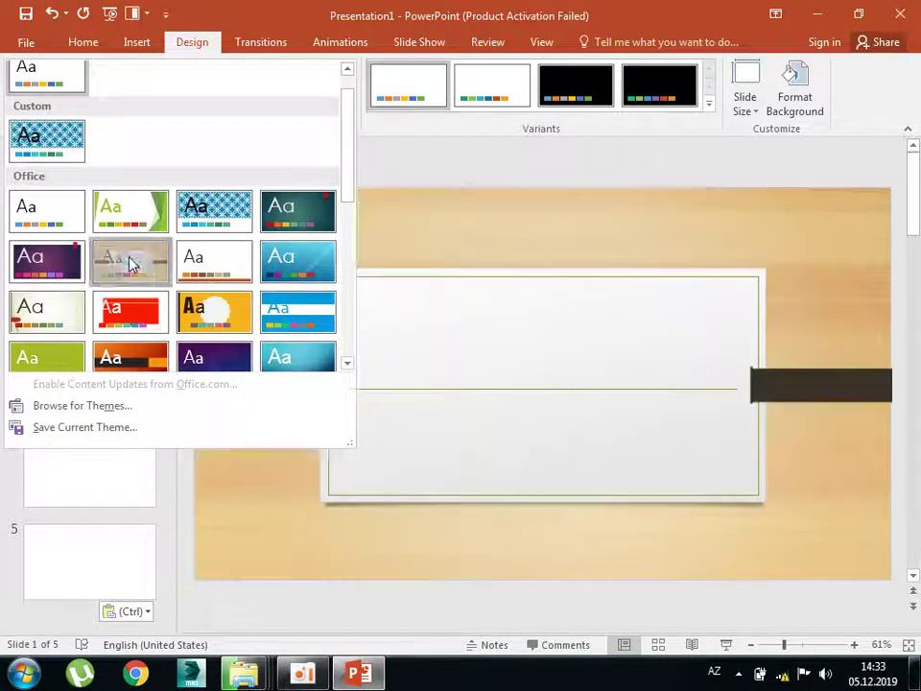
click(127, 261)
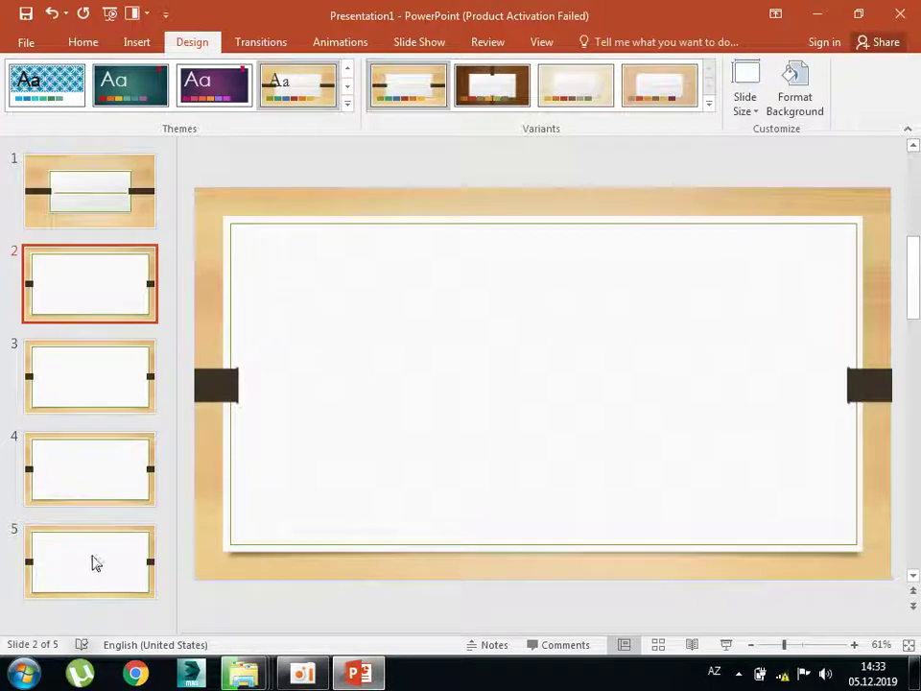
click(57, 379)
click(63, 489)
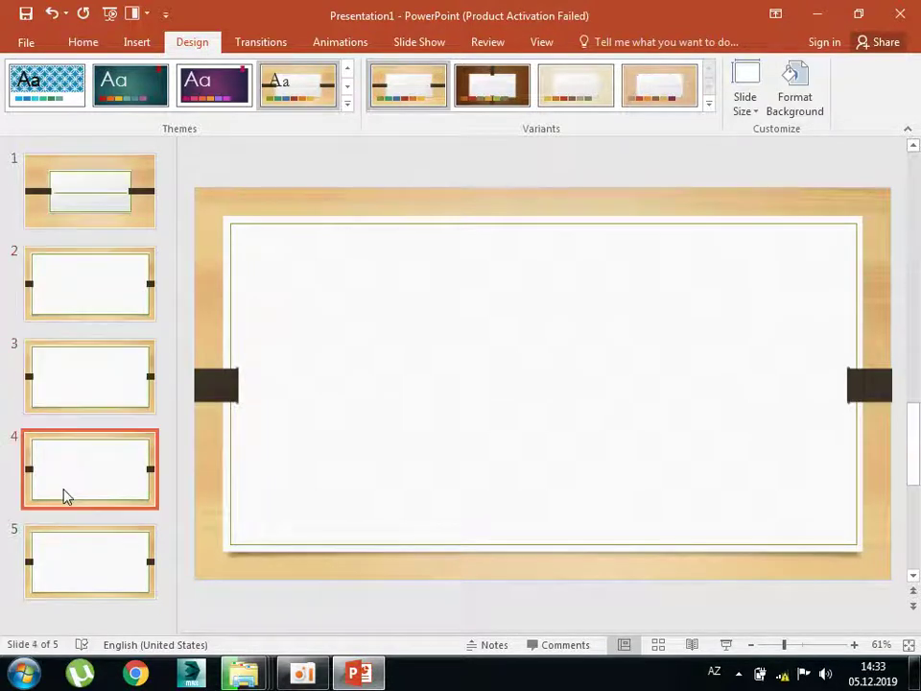
click(85, 403)
drag(912, 370, 913, 153)
click(108, 372)
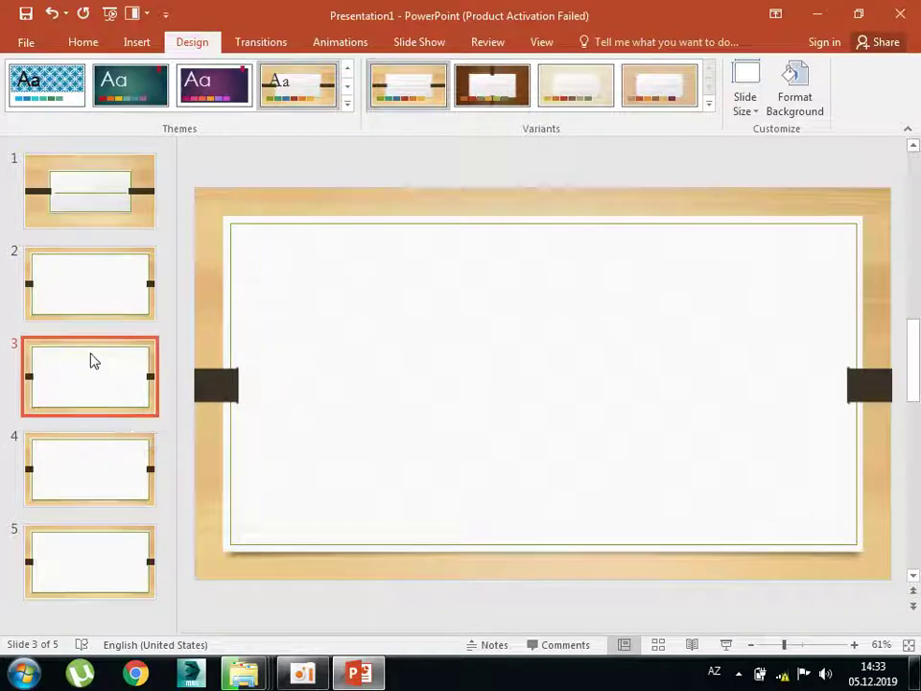
click(349, 107)
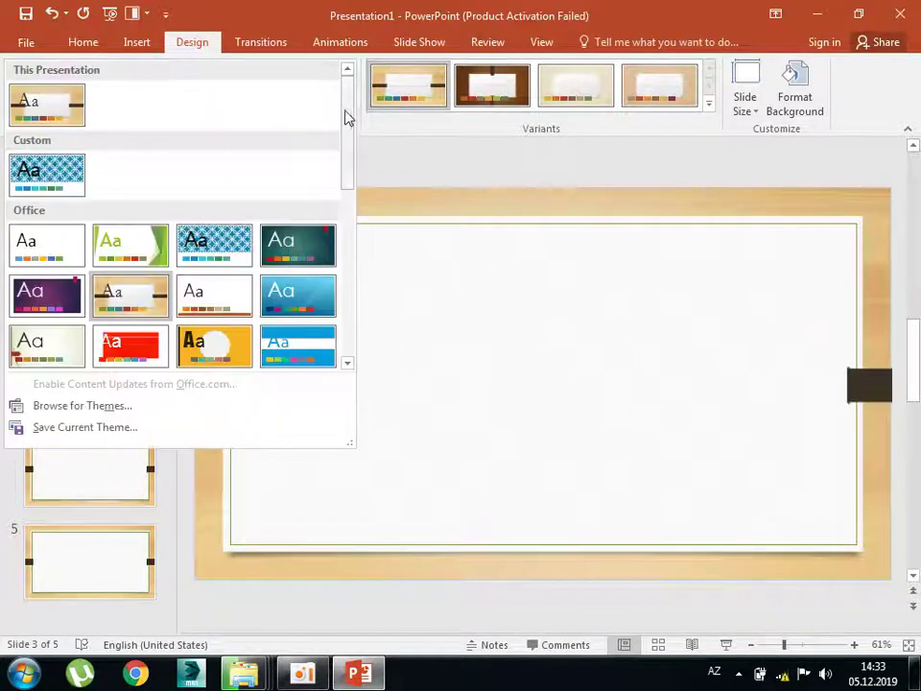
Apply the Slice theme to slide 3, then to all five selected slides.
right_click(302, 300)
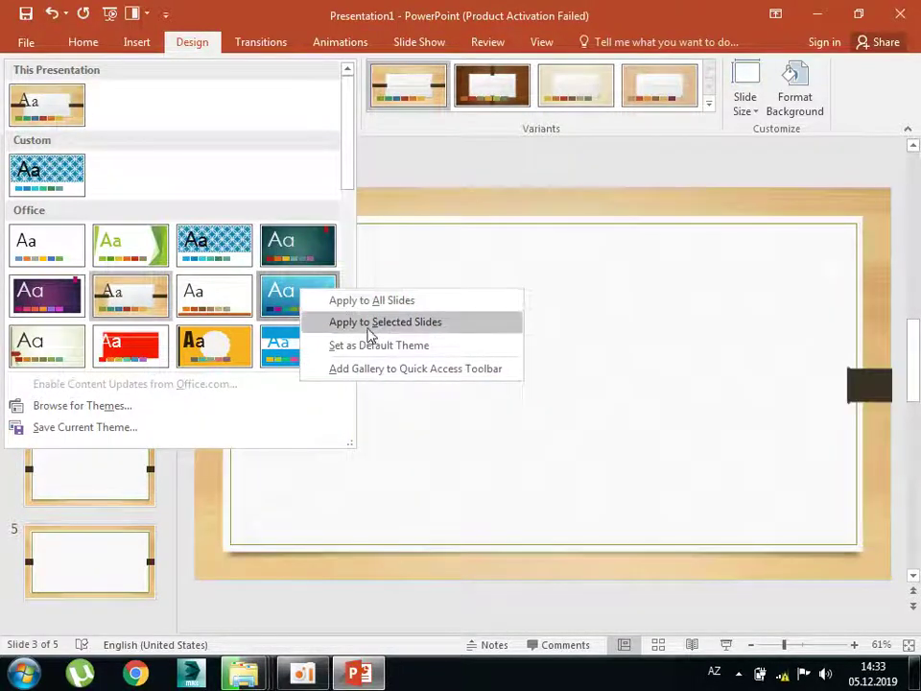
click(427, 332)
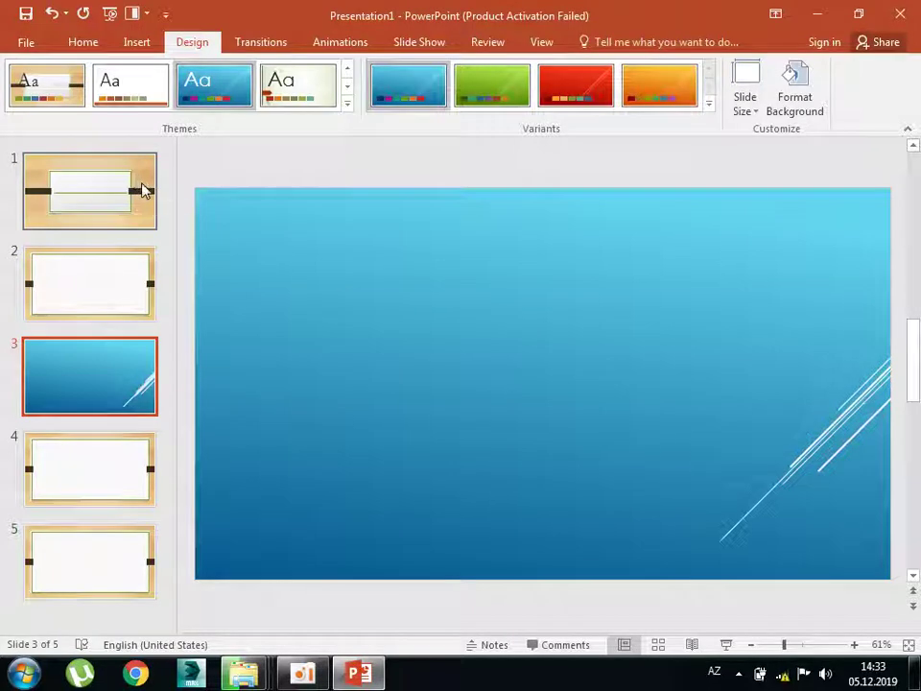
key(ctrl+a)
click(216, 89)
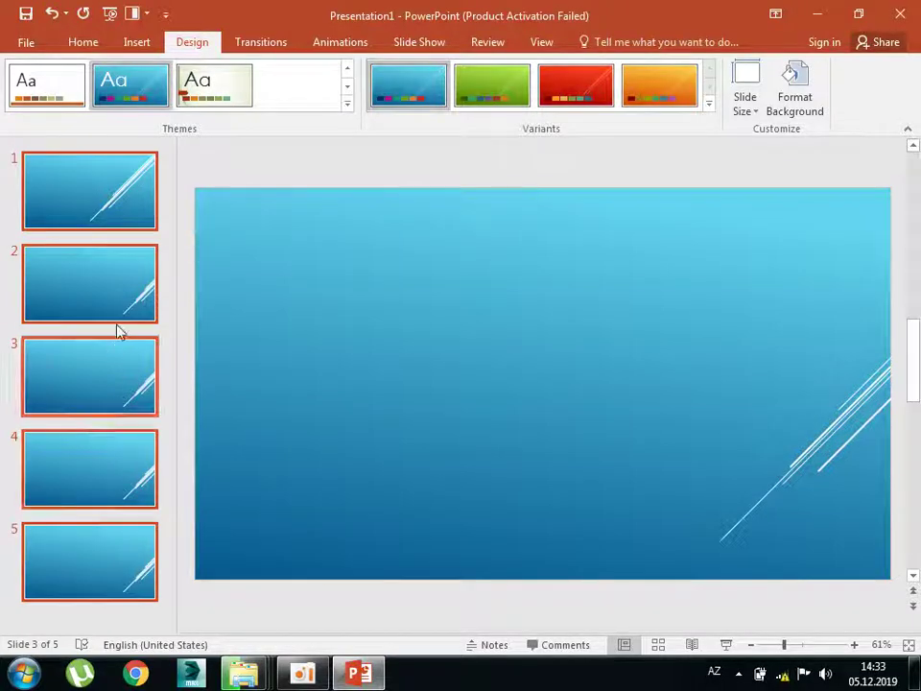
click(110, 208)
key(ctrl+a)
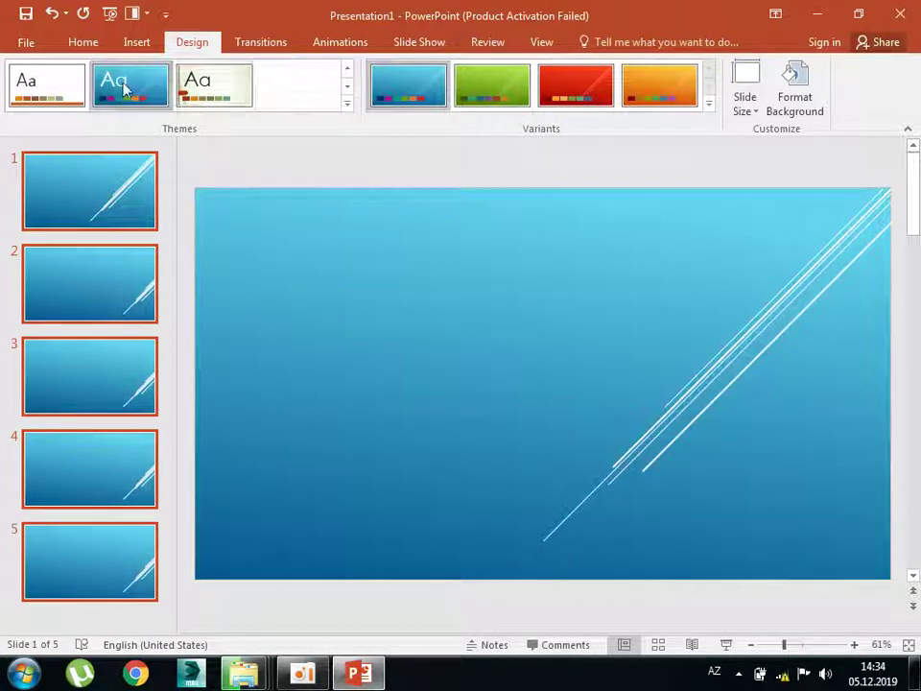
click(347, 103)
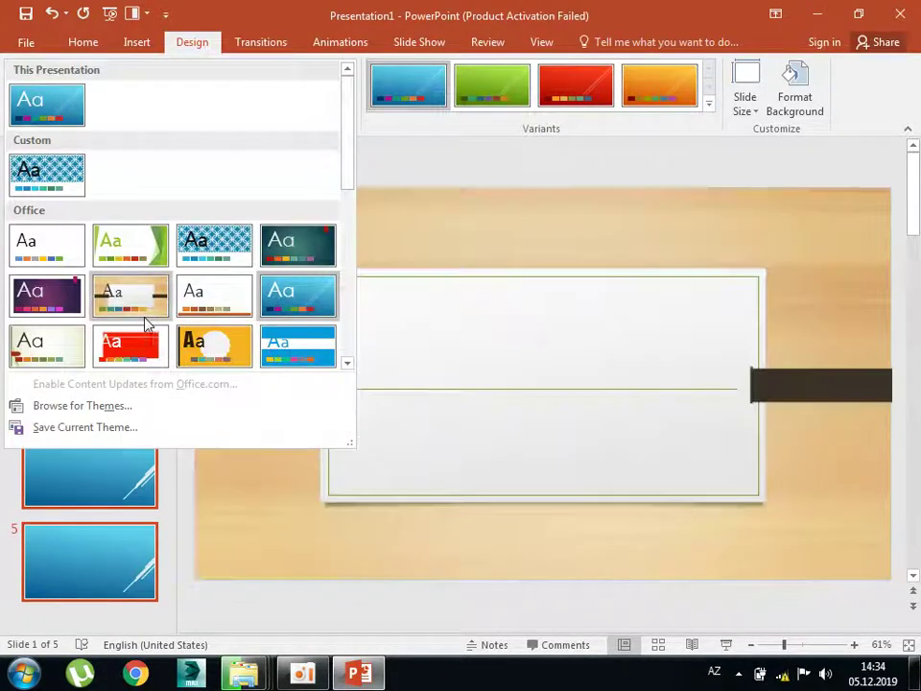
Apply the Facet theme to all five slides with the Riblet effects.
click(142, 259)
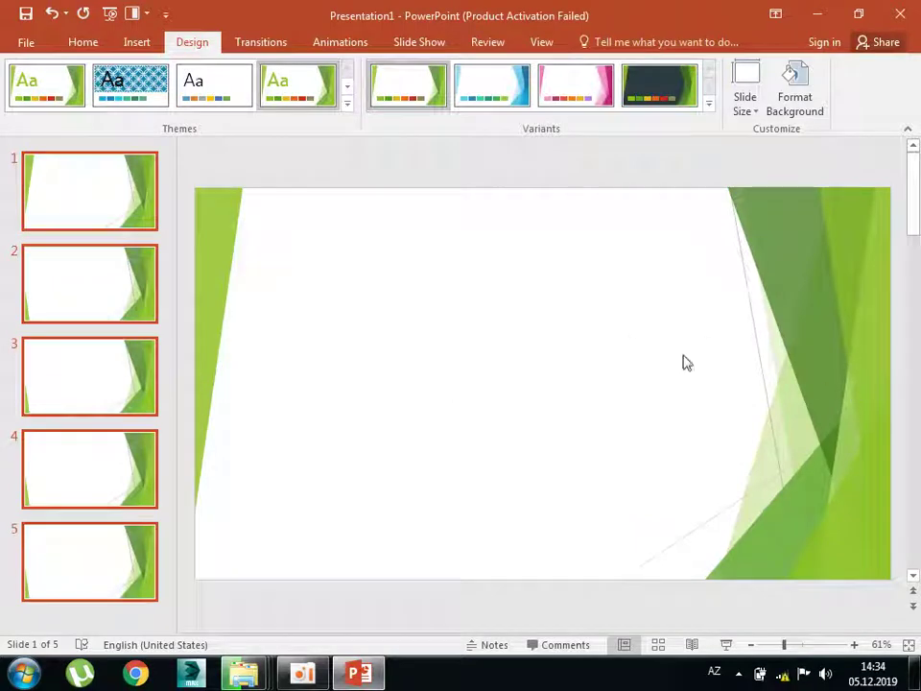
click(619, 324)
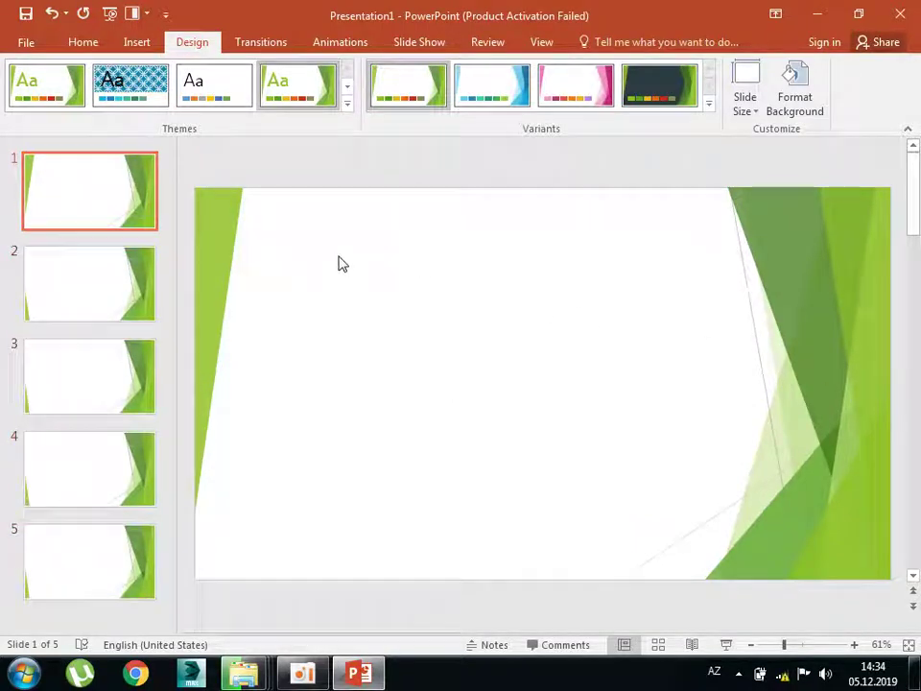
key(ctrl+a)
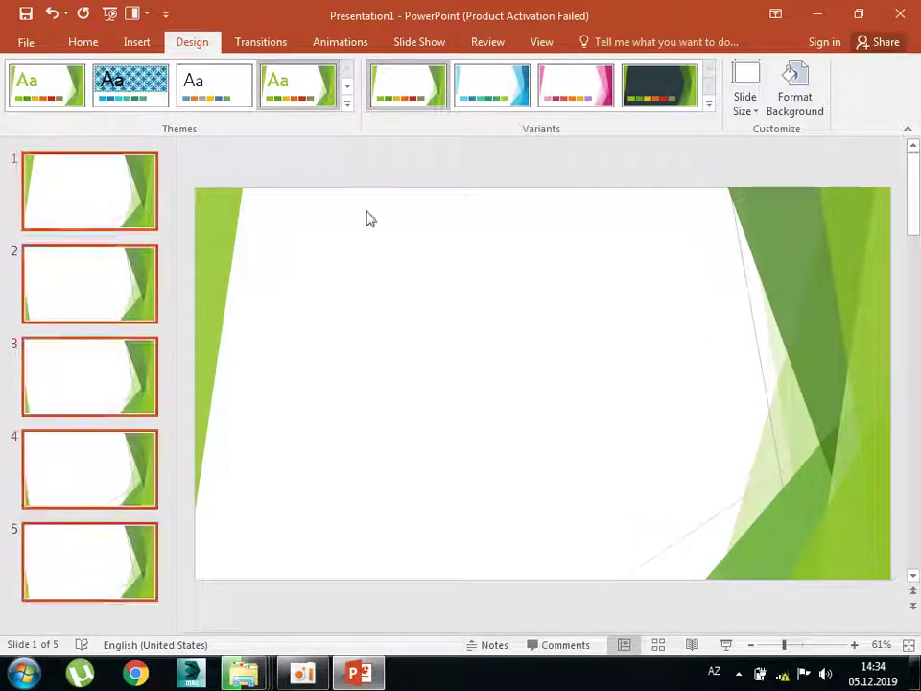
click(711, 107)
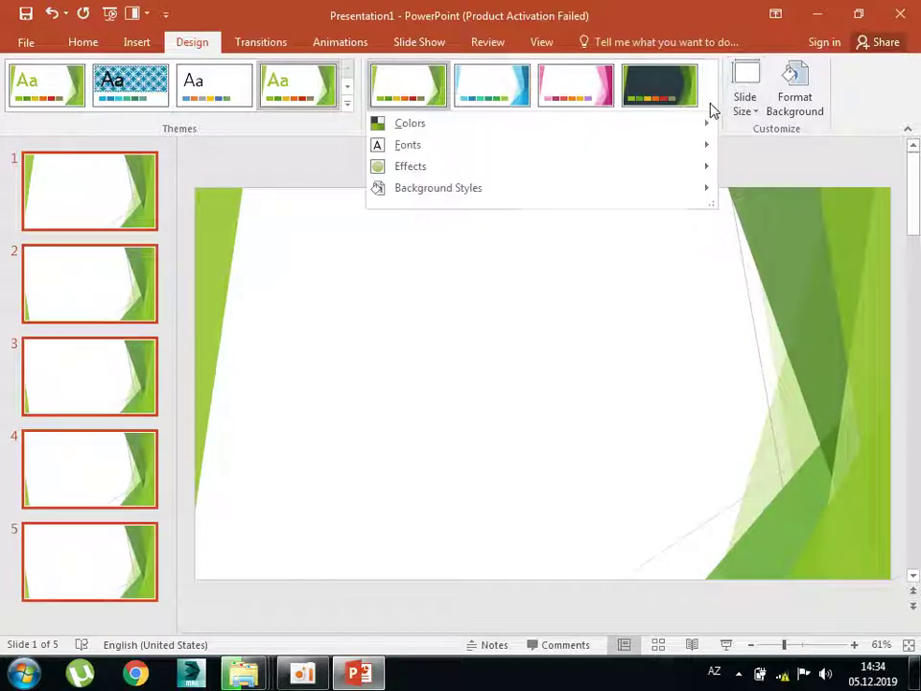
mouse_move(418, 176)
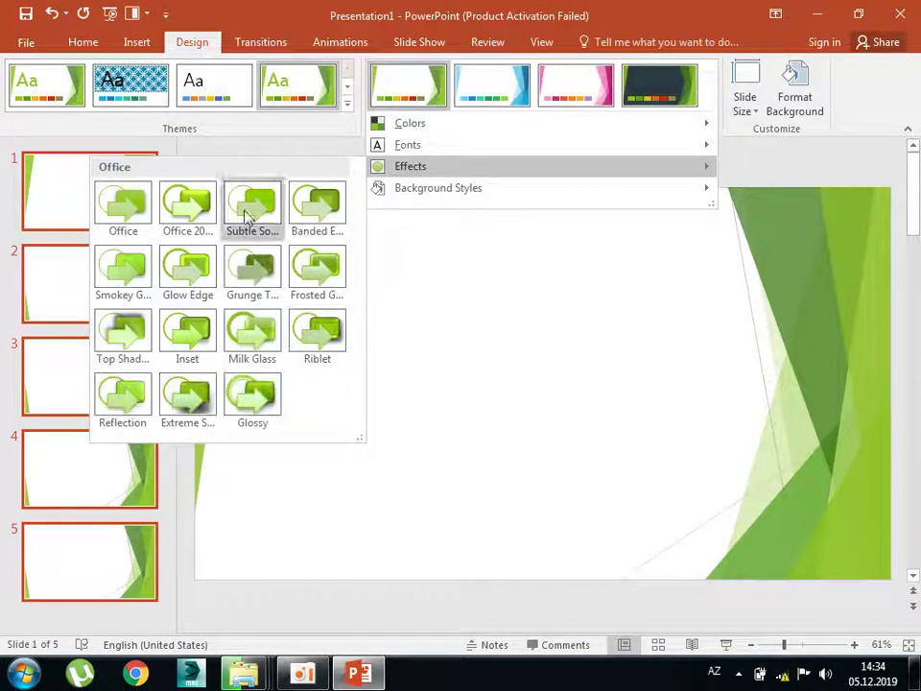
click(341, 331)
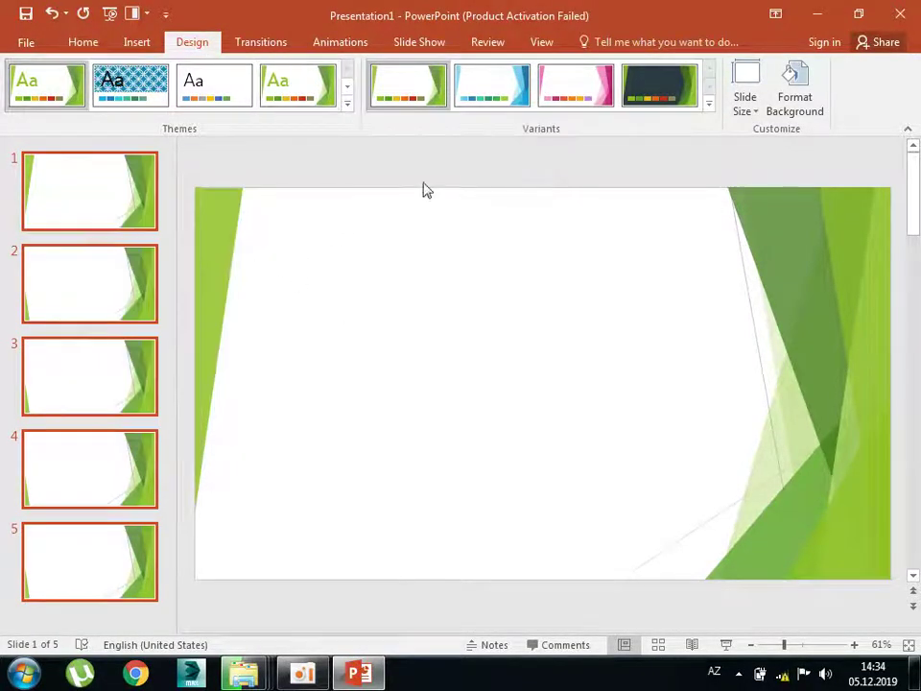
Switch the theme colours to the Red Violet scheme.
click(710, 103)
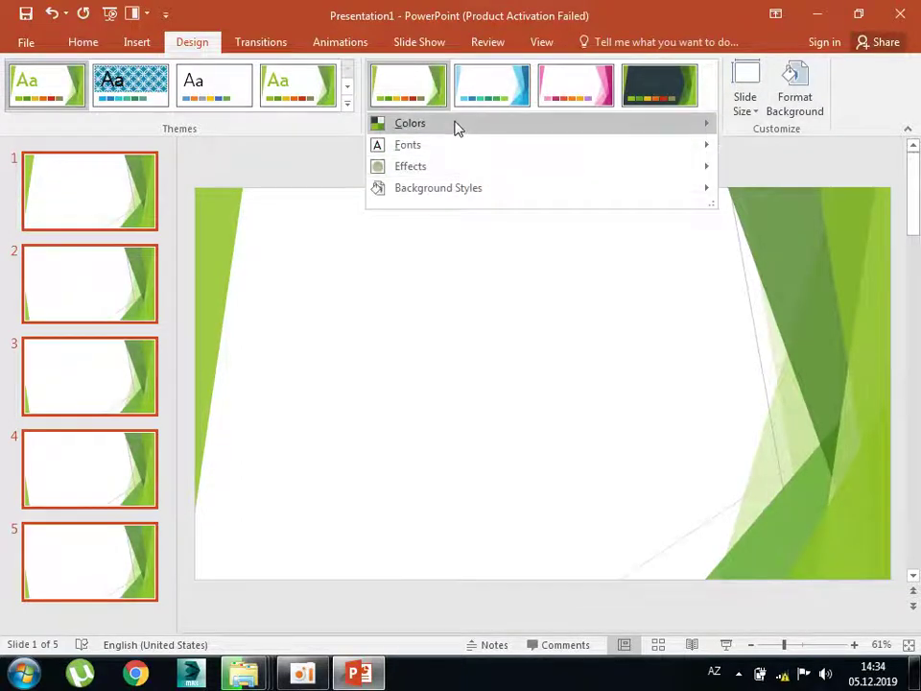
mouse_move(458, 127)
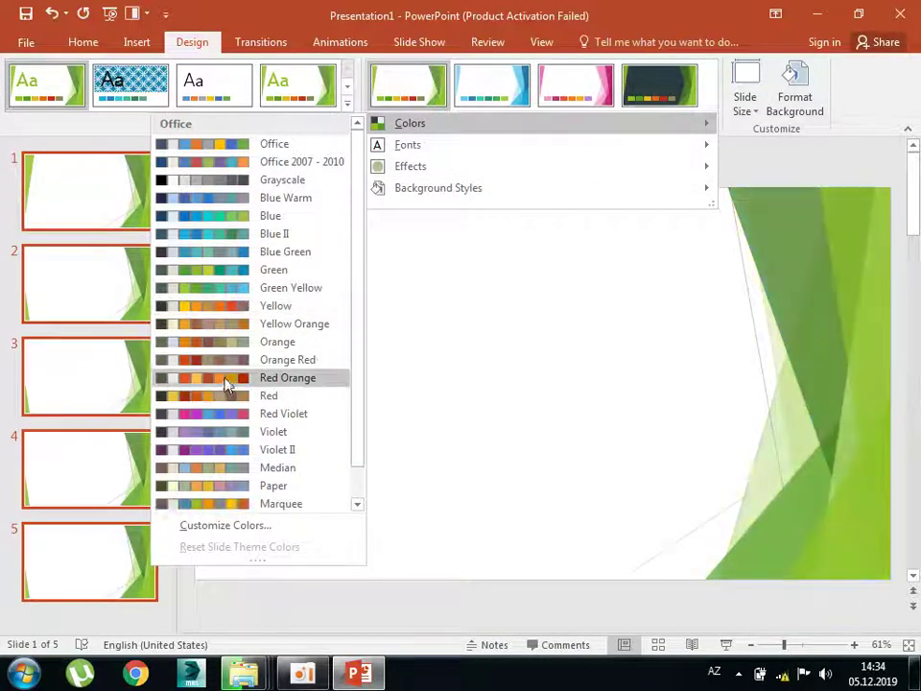
click(221, 414)
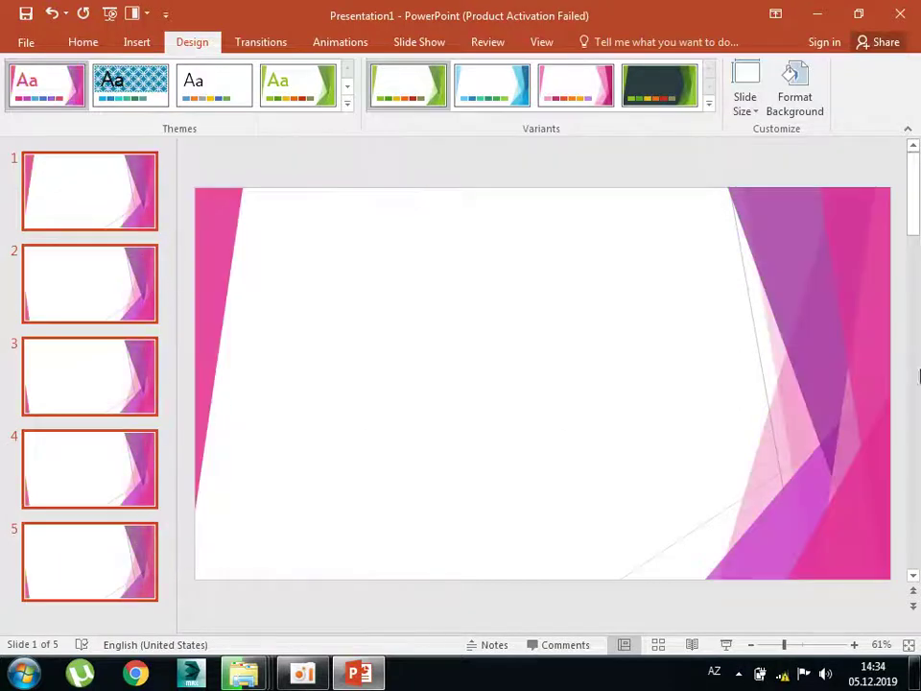
click(562, 274)
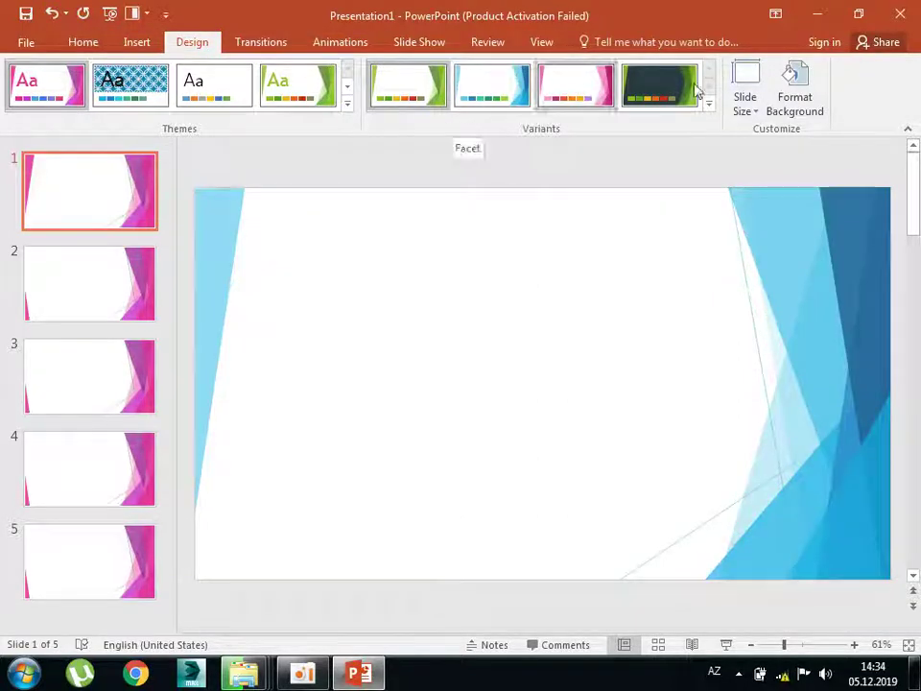
click(803, 91)
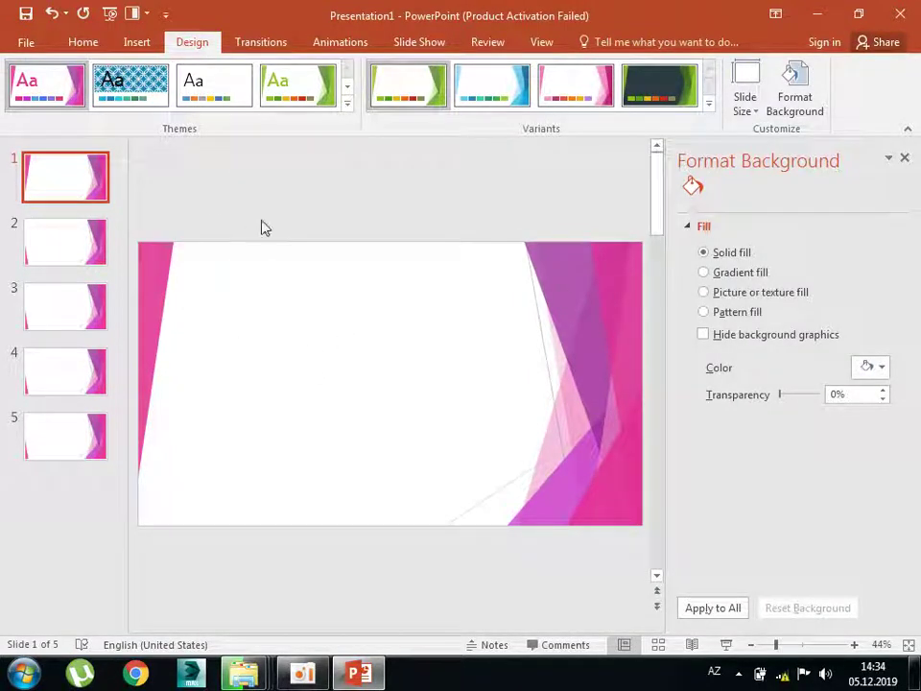
Try gradient, then solid magenta, dark gray and light gray backgrounds before choosing picture or texture fill.
click(714, 273)
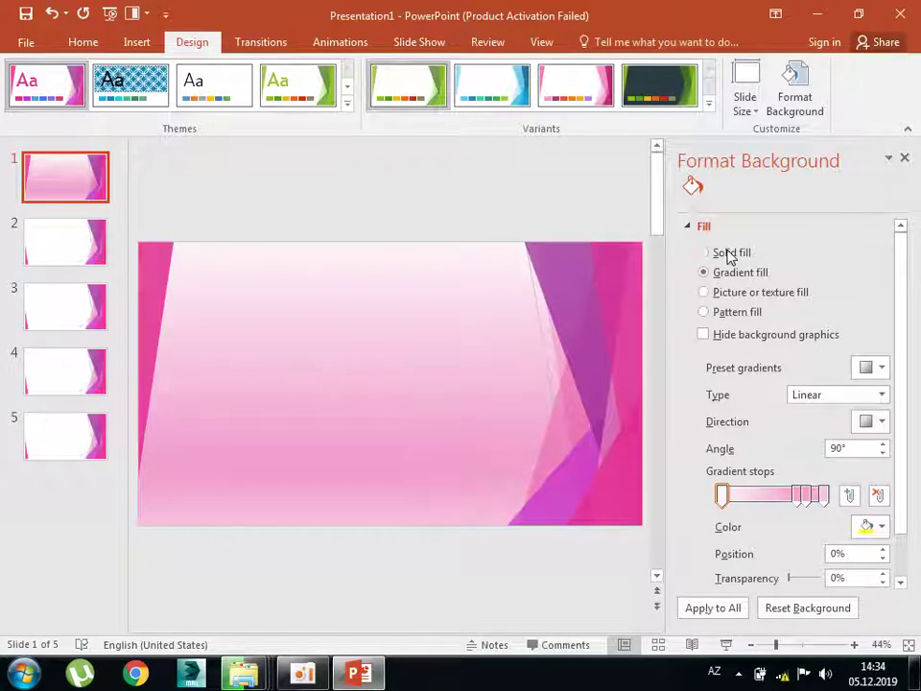
click(727, 253)
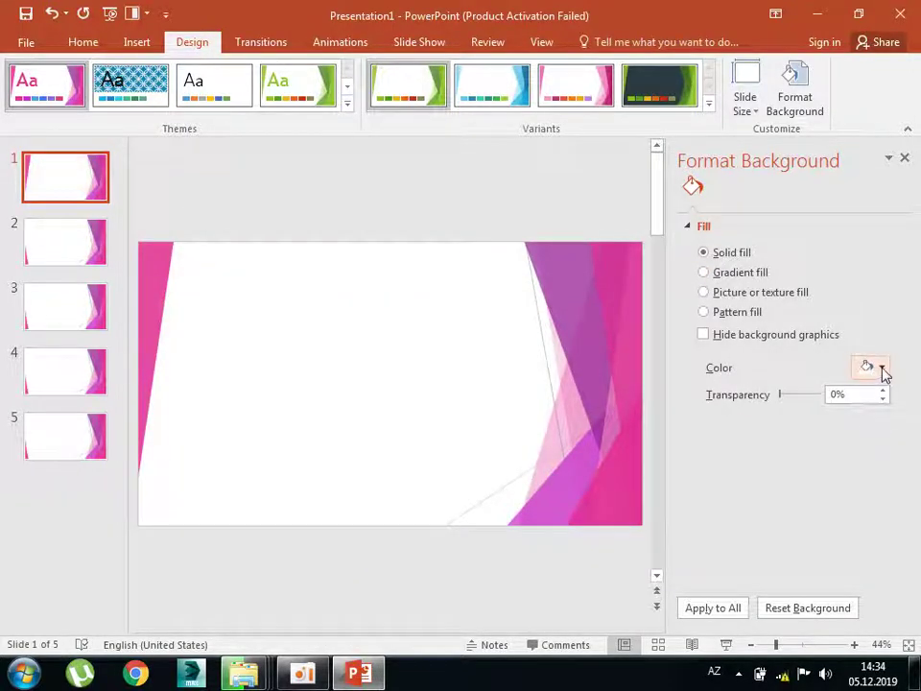
click(882, 368)
click(835, 480)
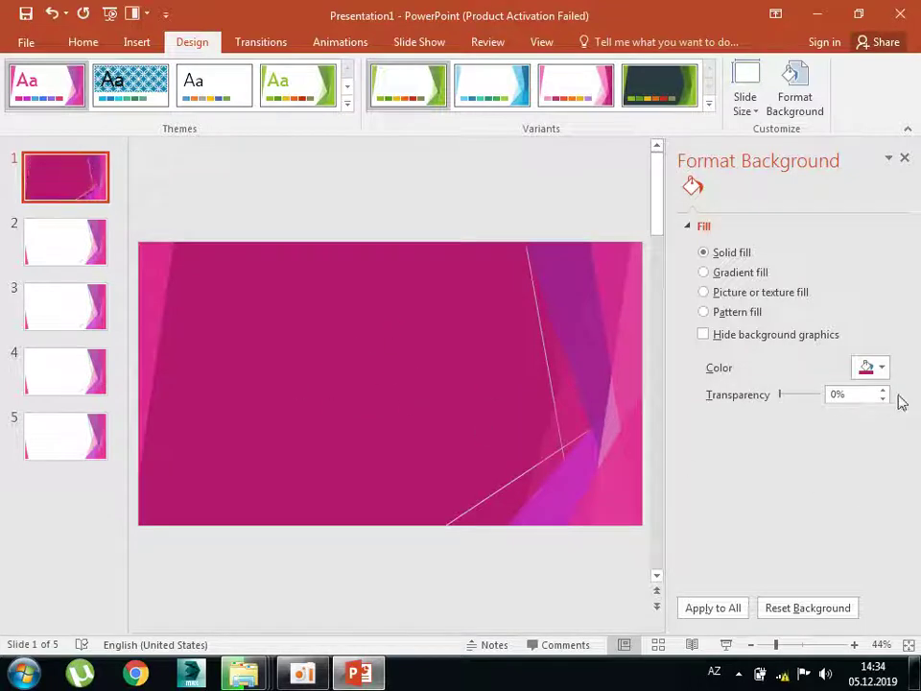
click(882, 368)
click(819, 482)
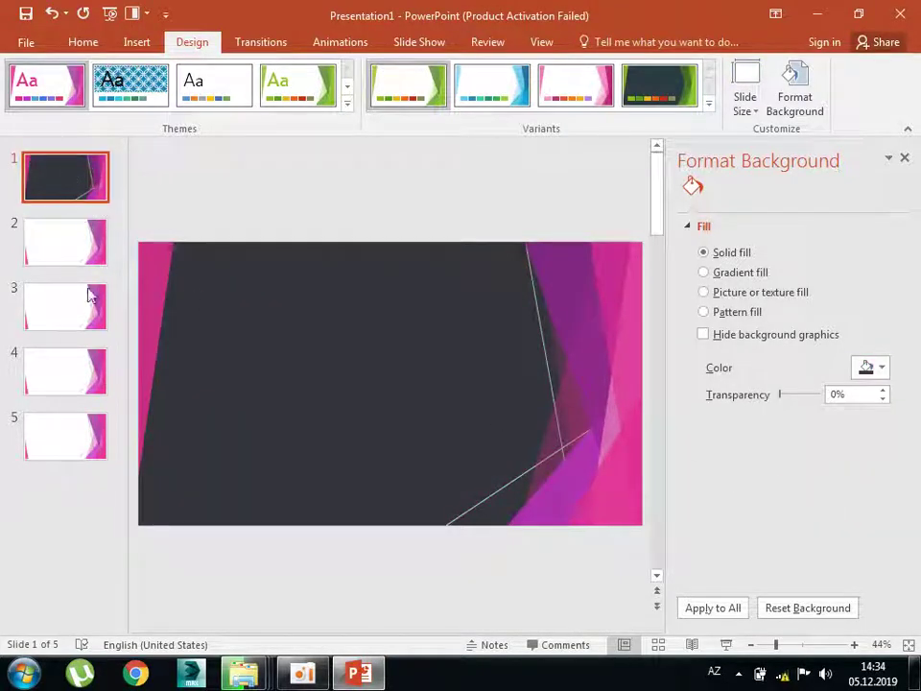
click(881, 369)
click(808, 438)
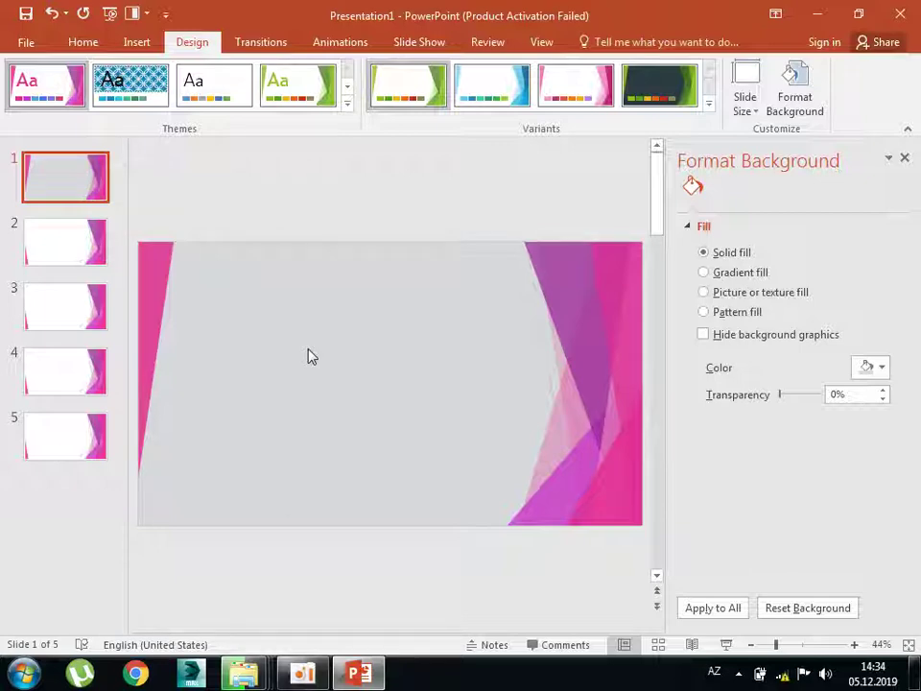
click(721, 300)
Browse for a background picture in the ODLAR YURDU UNIVERSITETI folder on Local Disk (D:).
click(739, 390)
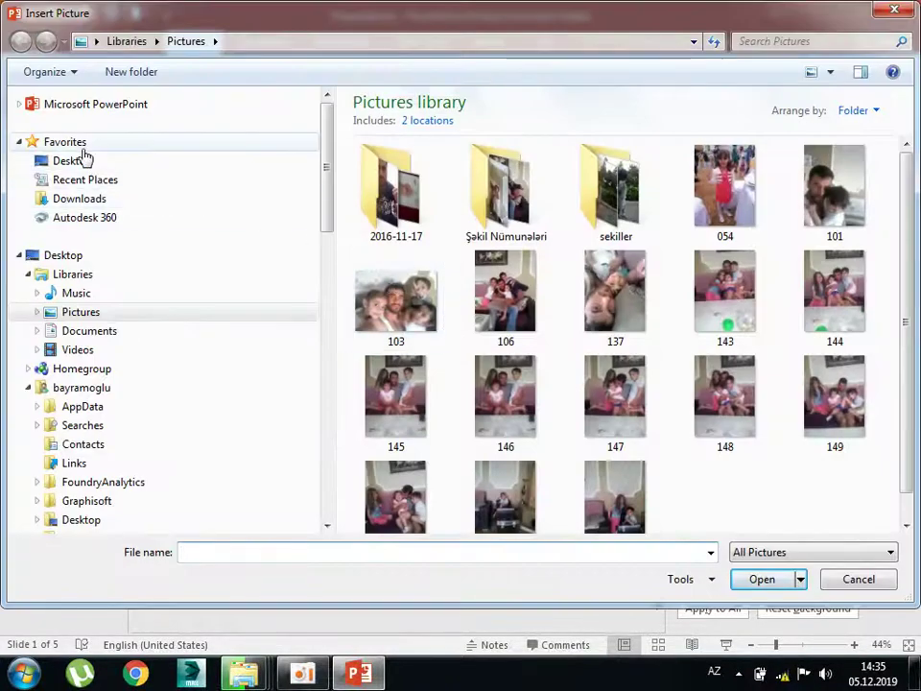
click(83, 160)
scroll(820, 337, down, 1)
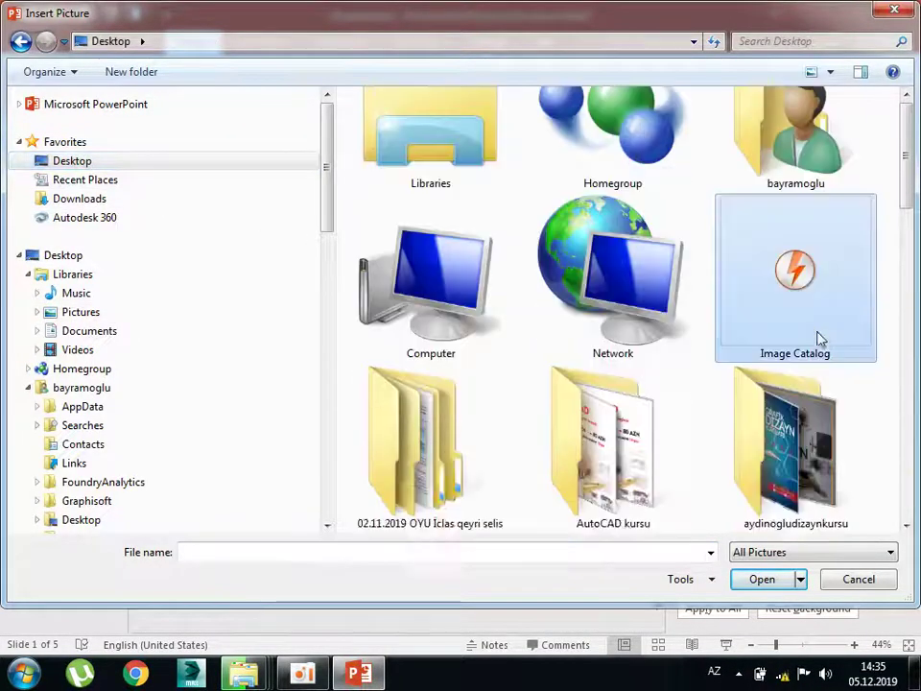
scroll(820, 337, down, 5)
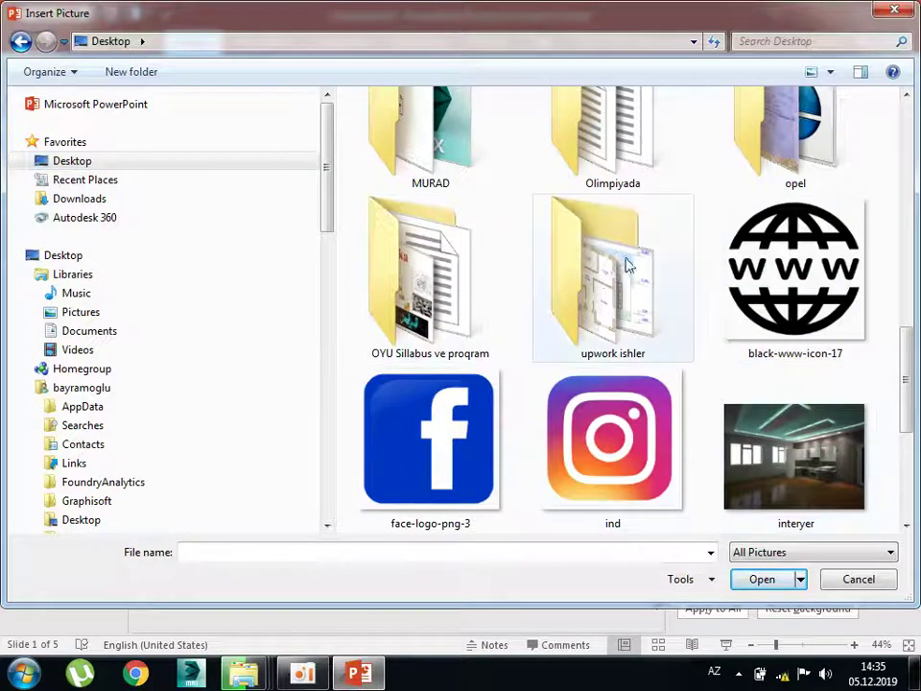
scroll(629, 265, down, 3)
scroll(614, 288, up, 4)
scroll(659, 279, up, 2)
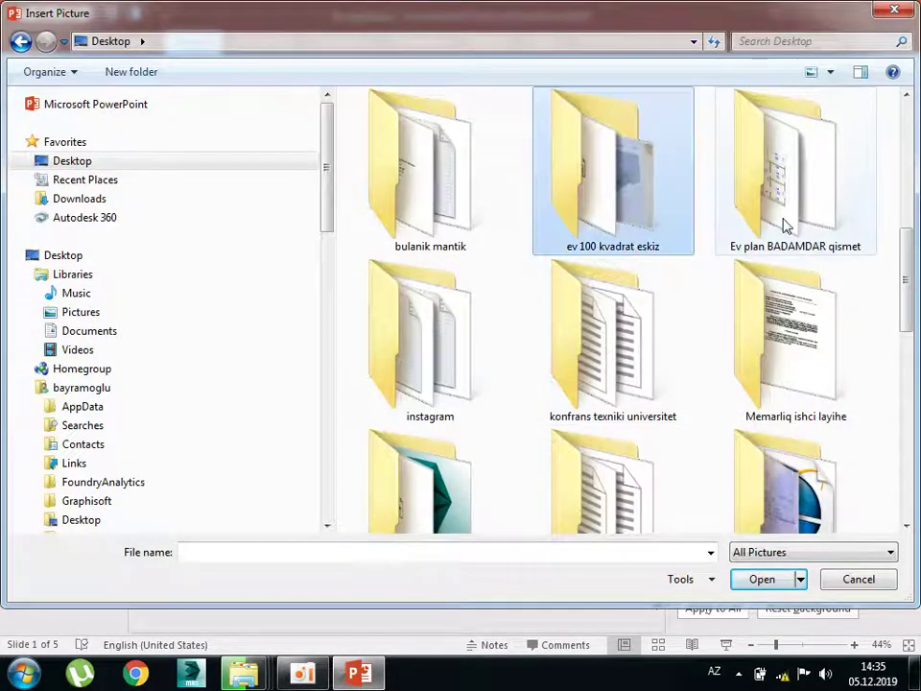
scroll(768, 235, down, 3)
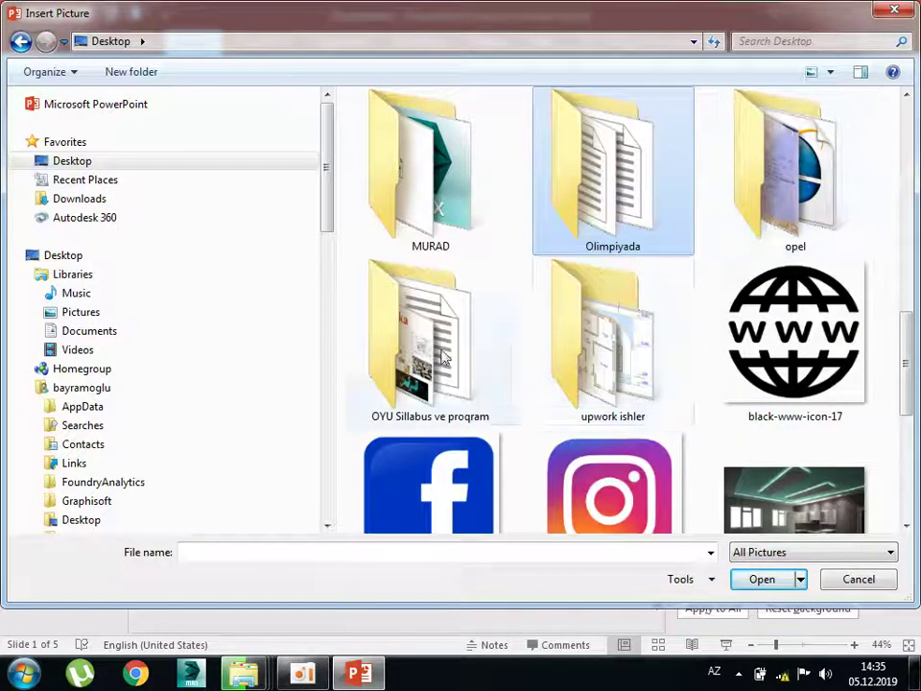
key(Right)
key(Left)
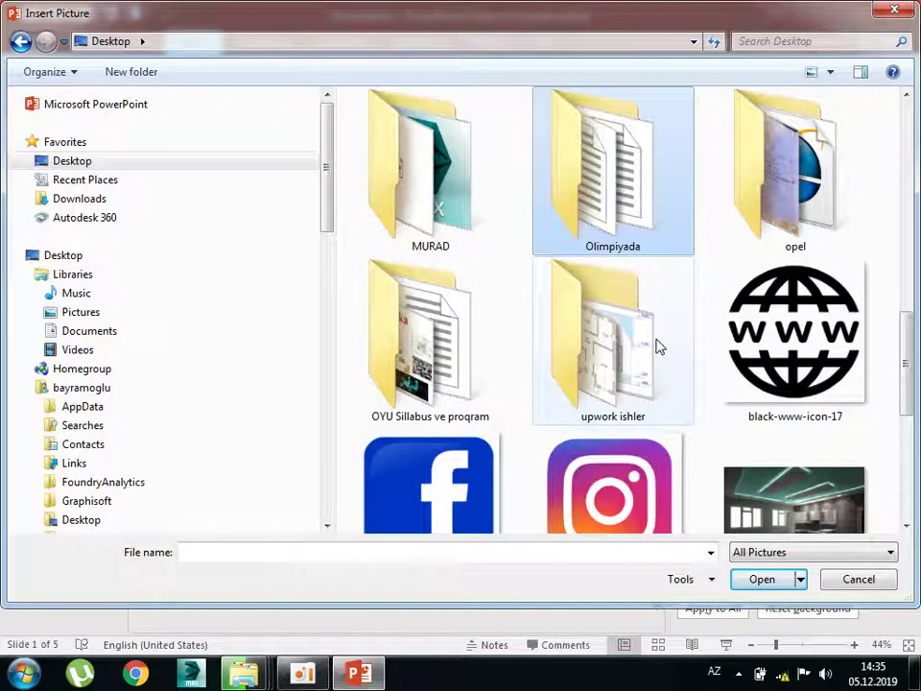
scroll(659, 343, down, 1)
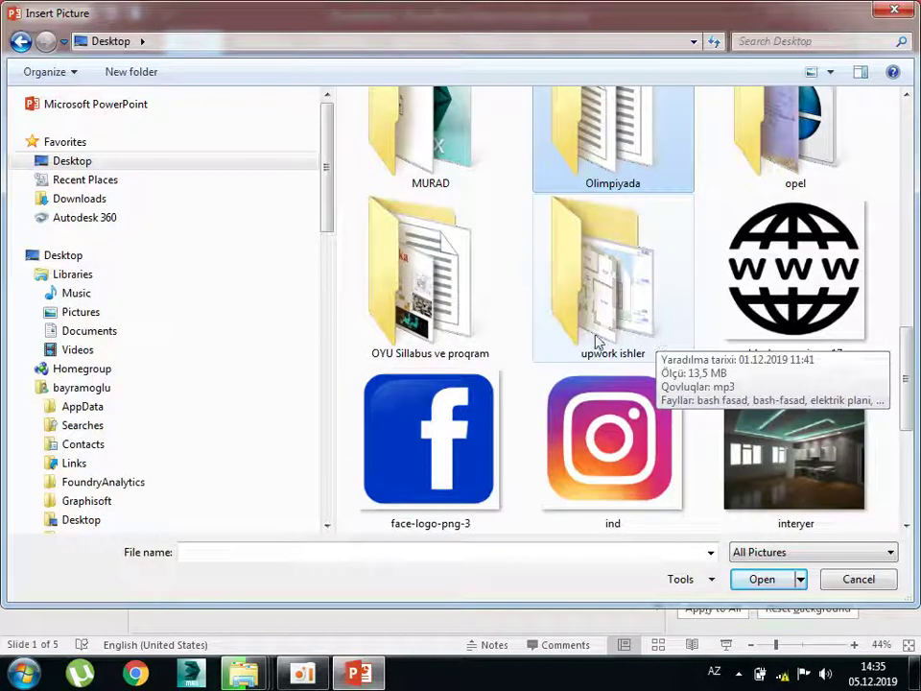
scroll(424, 222, down, 3)
scroll(424, 222, up, 4)
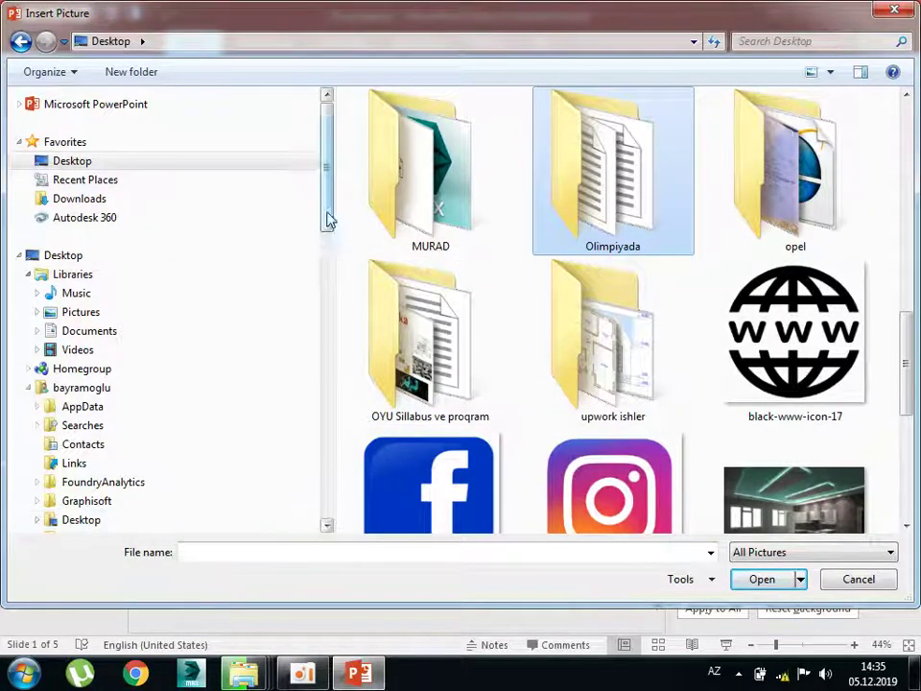
drag(326, 220, 328, 319)
click(96, 398)
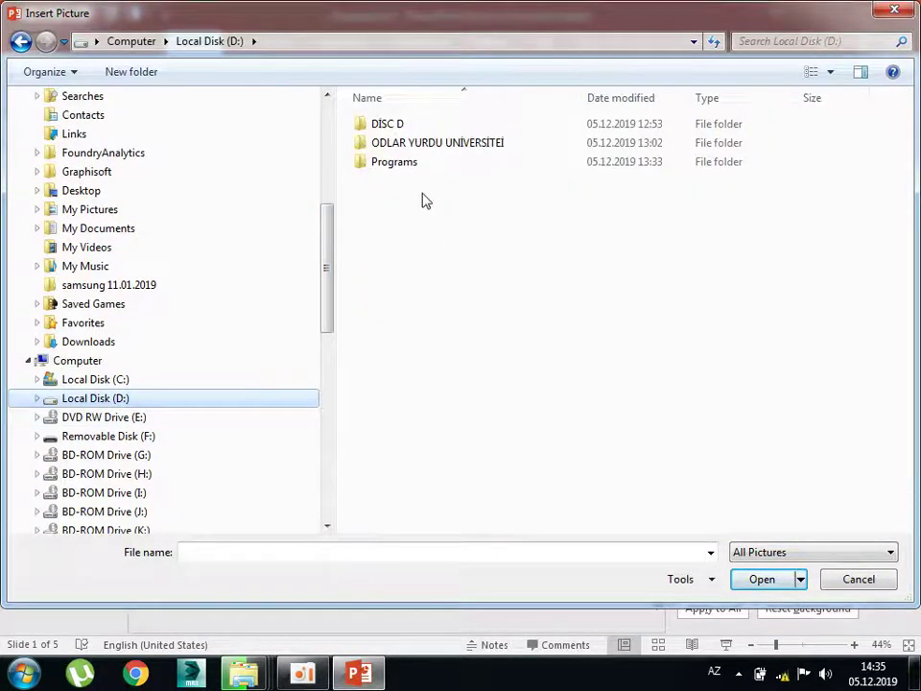
double_click(422, 144)
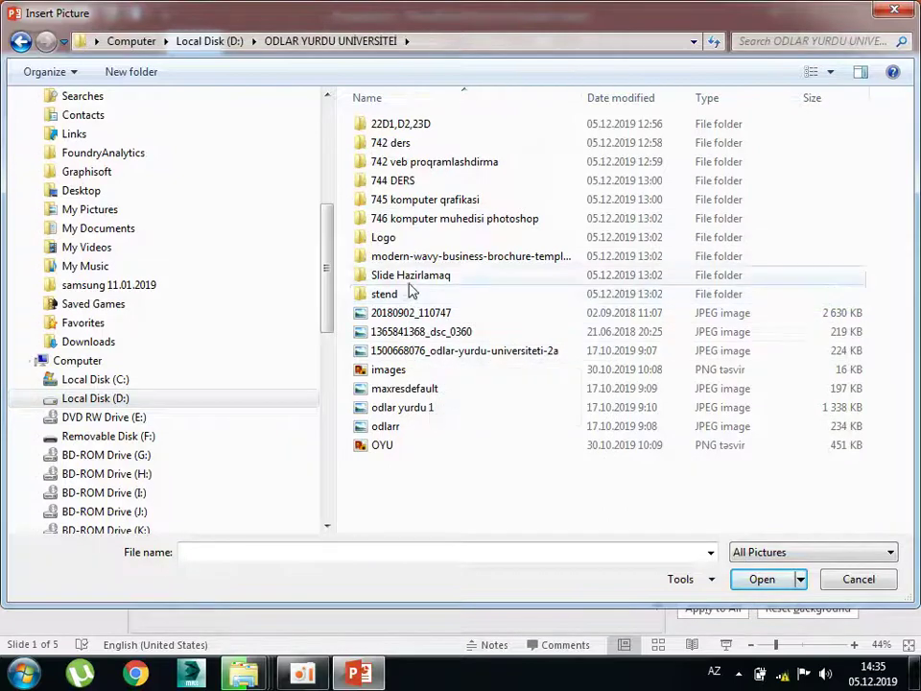
Show files as Large Icons and insert maxresdefault as slide 1's background.
click(403, 388)
click(831, 72)
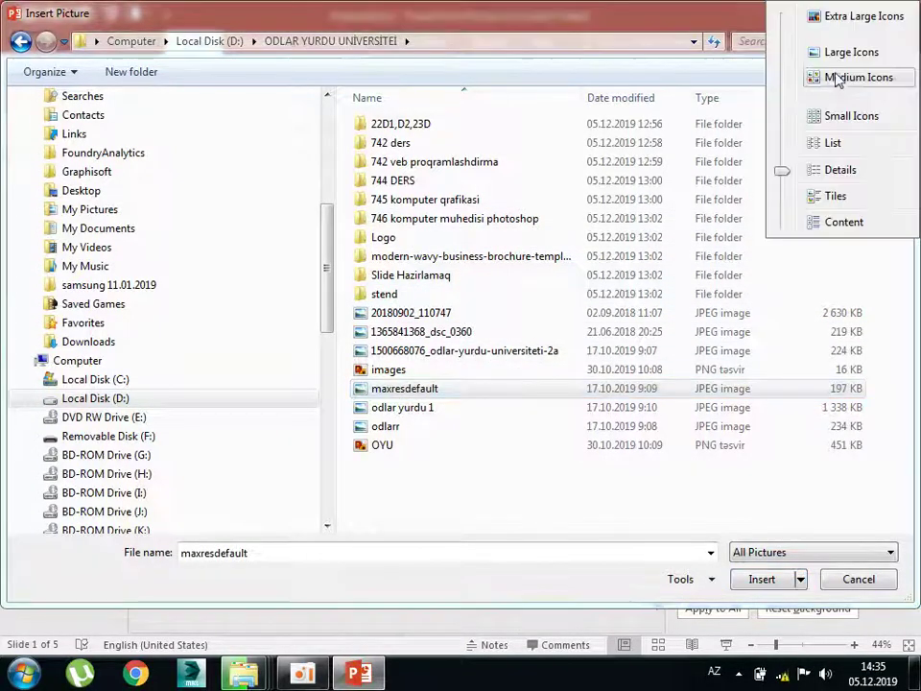
click(836, 54)
click(475, 422)
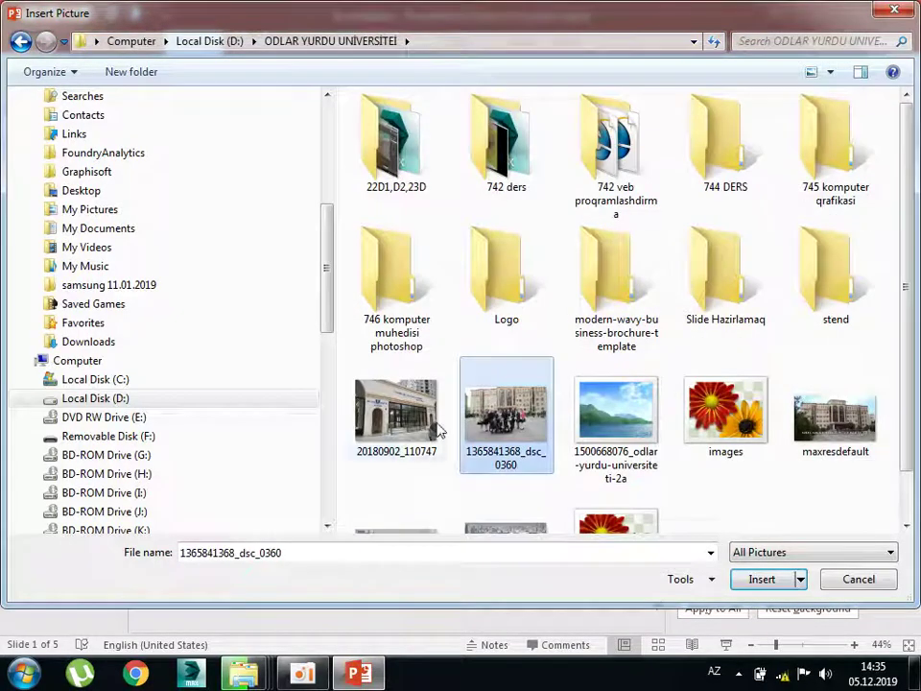
click(835, 437)
double_click(832, 420)
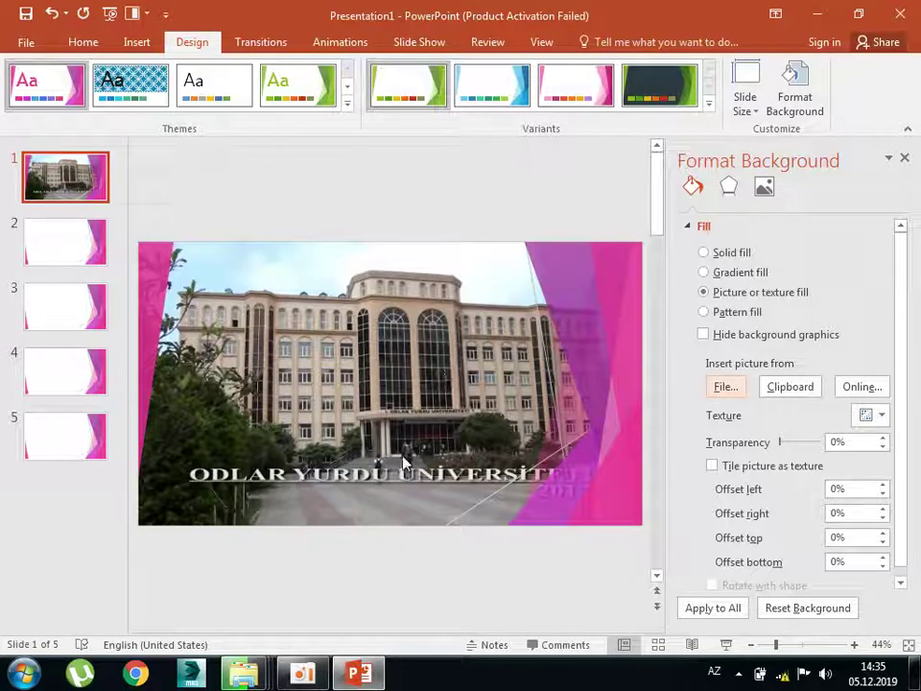
Give slide 2 a gradient fill background with a stop moved to about 31%.
click(76, 251)
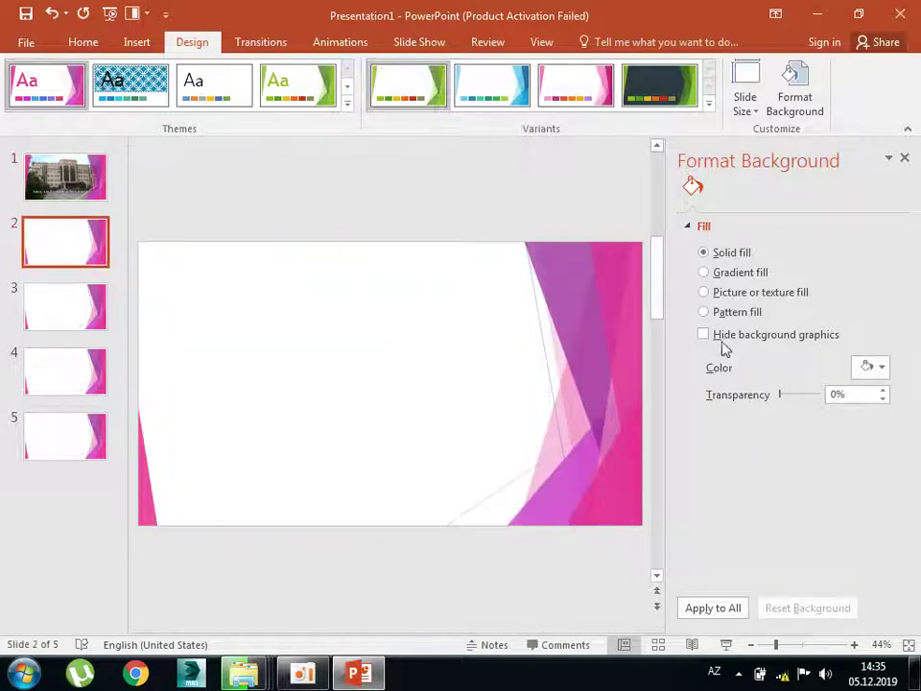
click(703, 272)
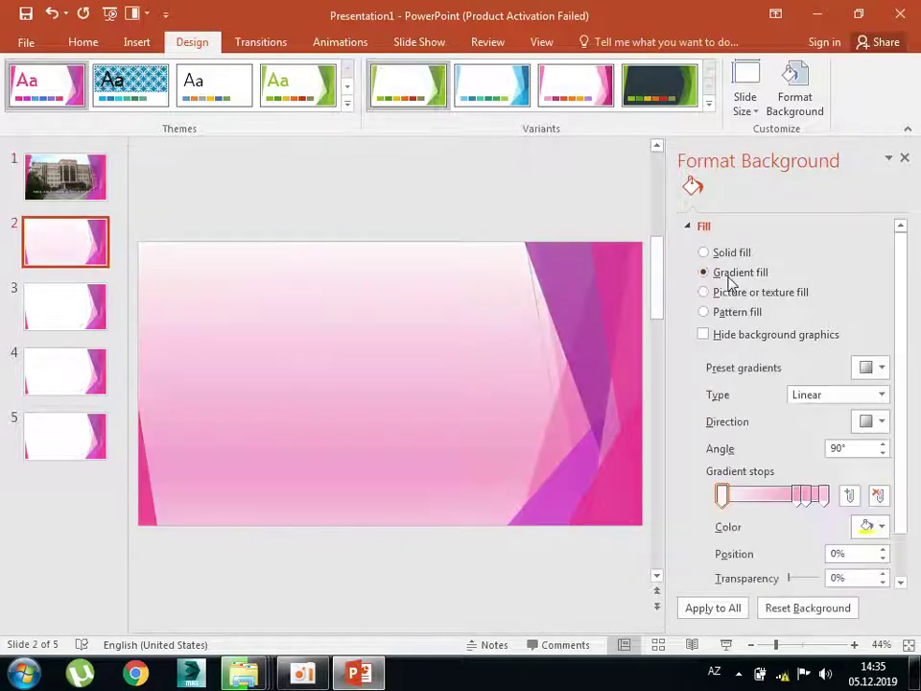
click(749, 500)
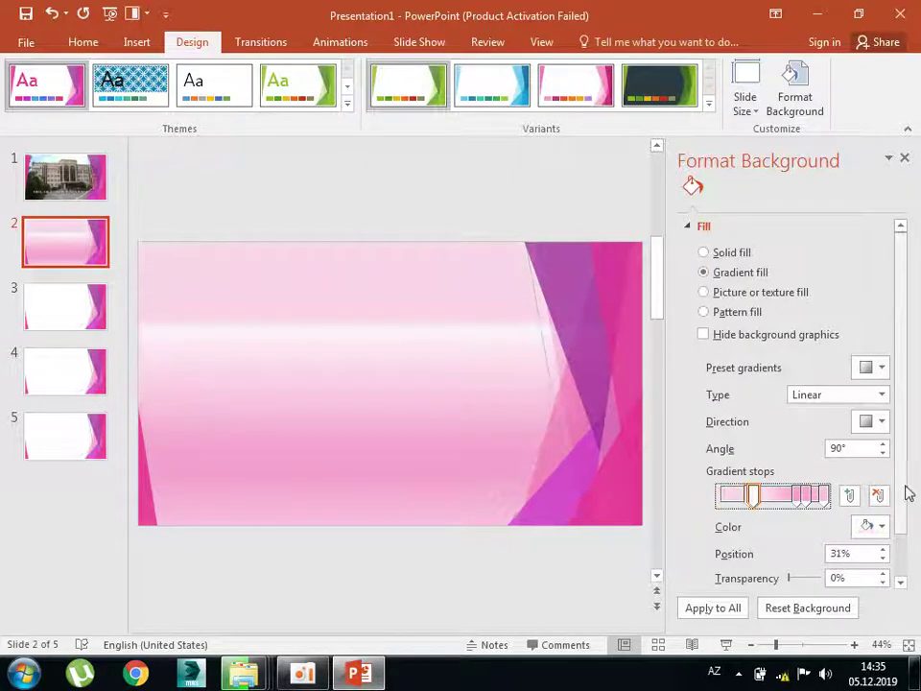
click(903, 160)
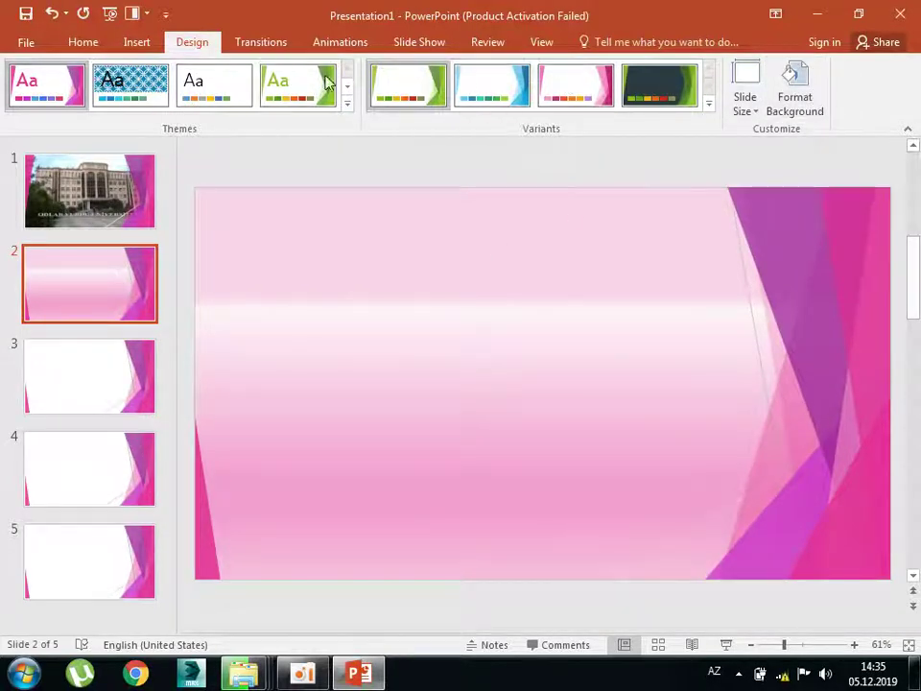
After trying other fill types, set slide 1's background to solid pink.
click(94, 200)
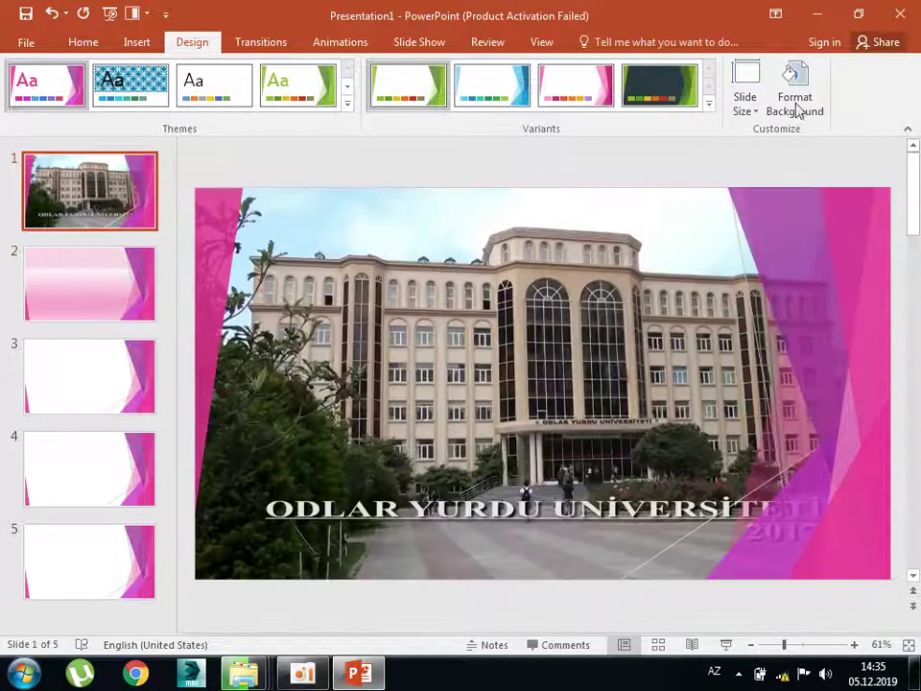
click(795, 104)
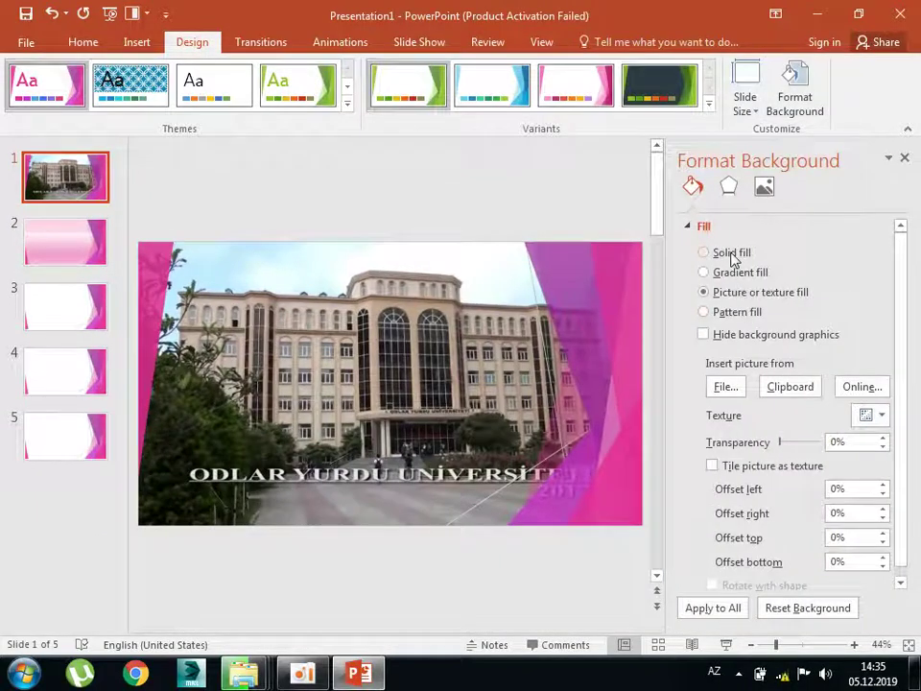
click(706, 253)
click(733, 274)
click(733, 313)
click(735, 298)
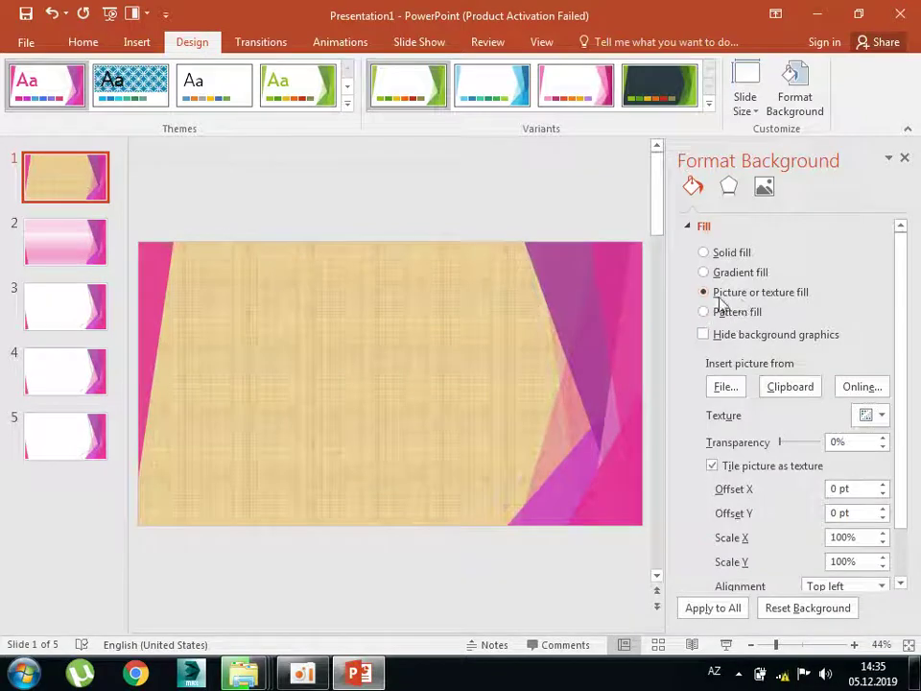
click(731, 254)
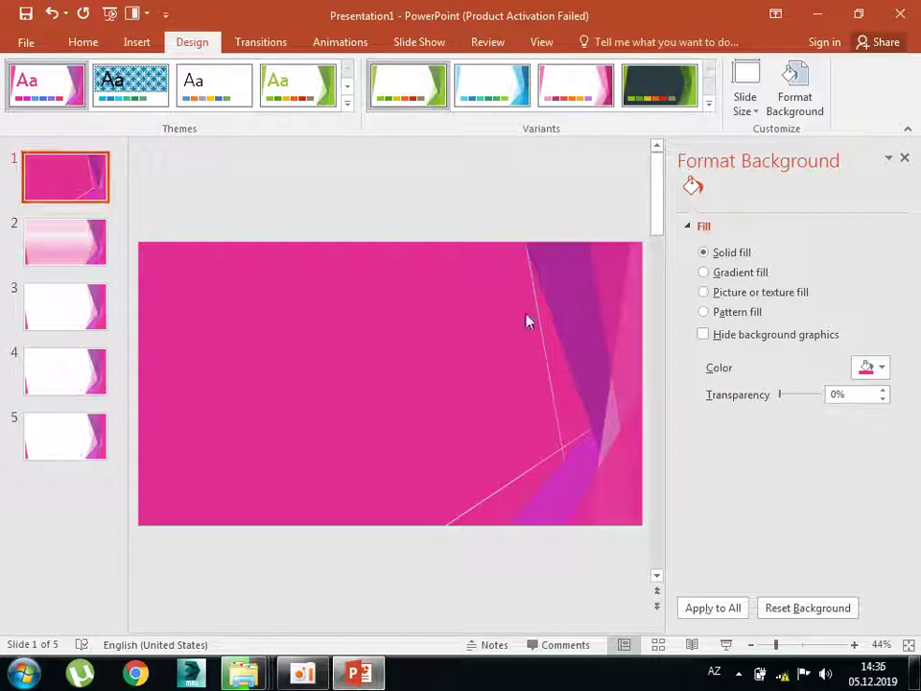
click(903, 157)
click(139, 43)
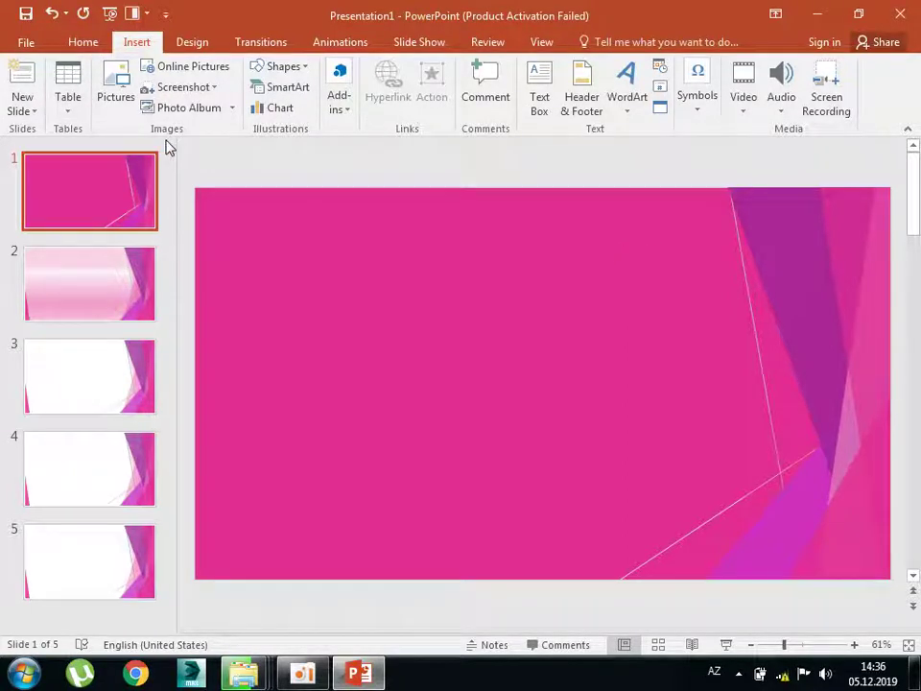
Add the WordArt title 'Odlar Yurdu Universiteti' at the top-left of slide 1.
click(642, 95)
click(734, 244)
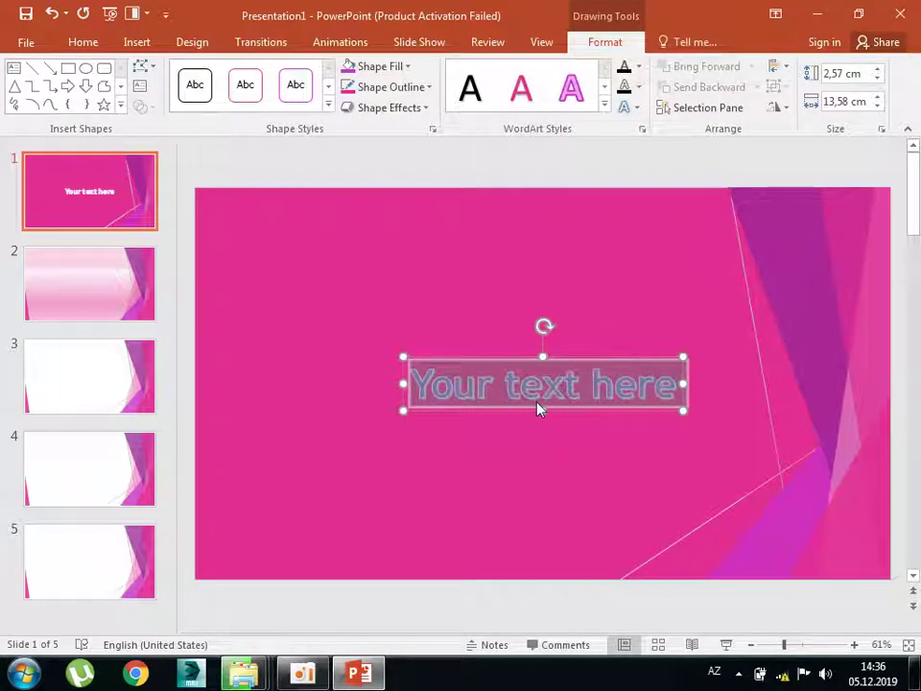
text(Odlar)
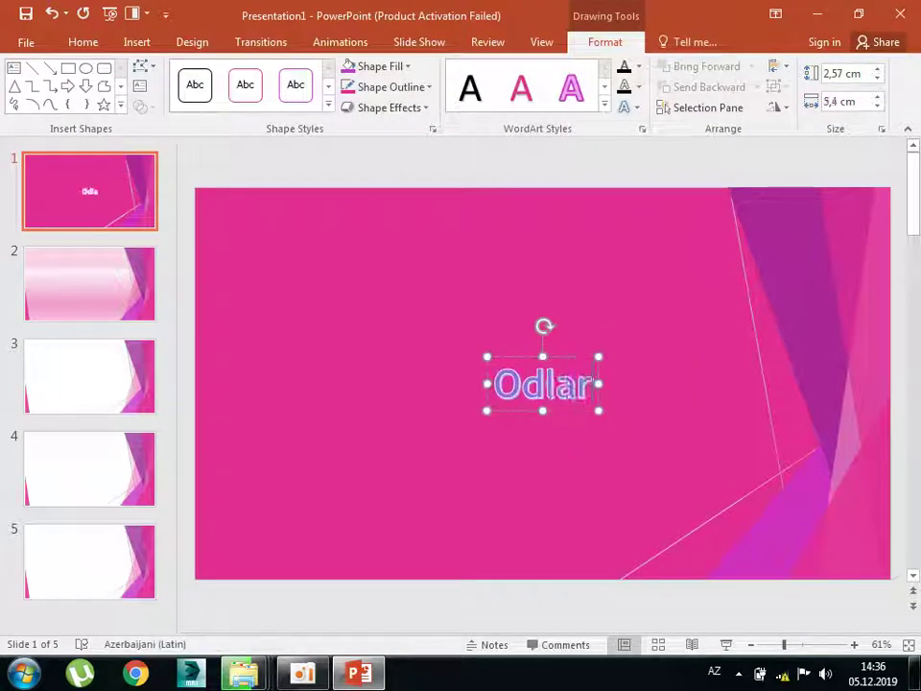
text( Yurdu Universite)
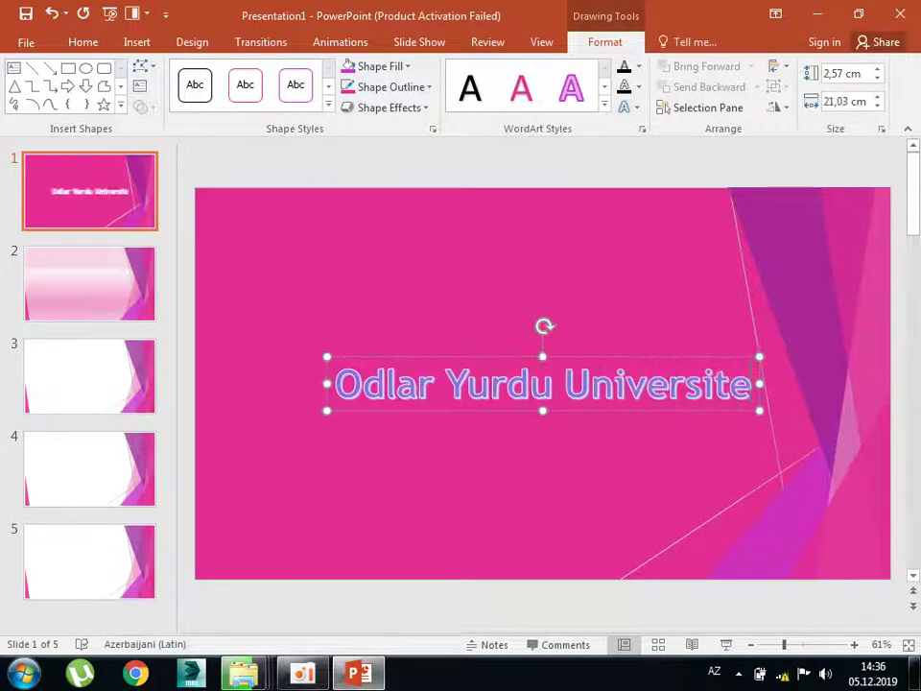
text(ti)
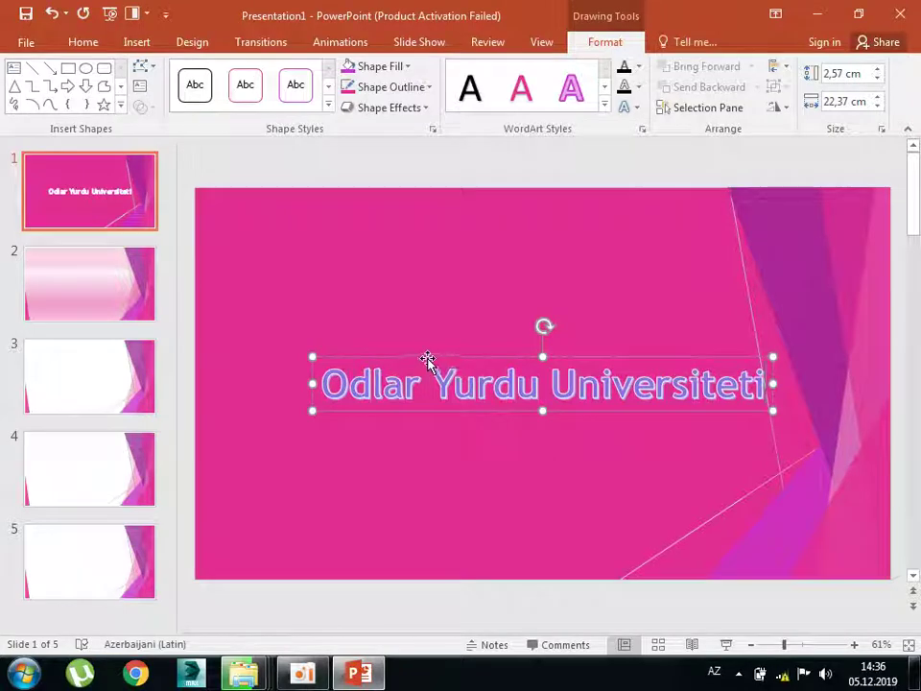
drag(427, 359, 332, 200)
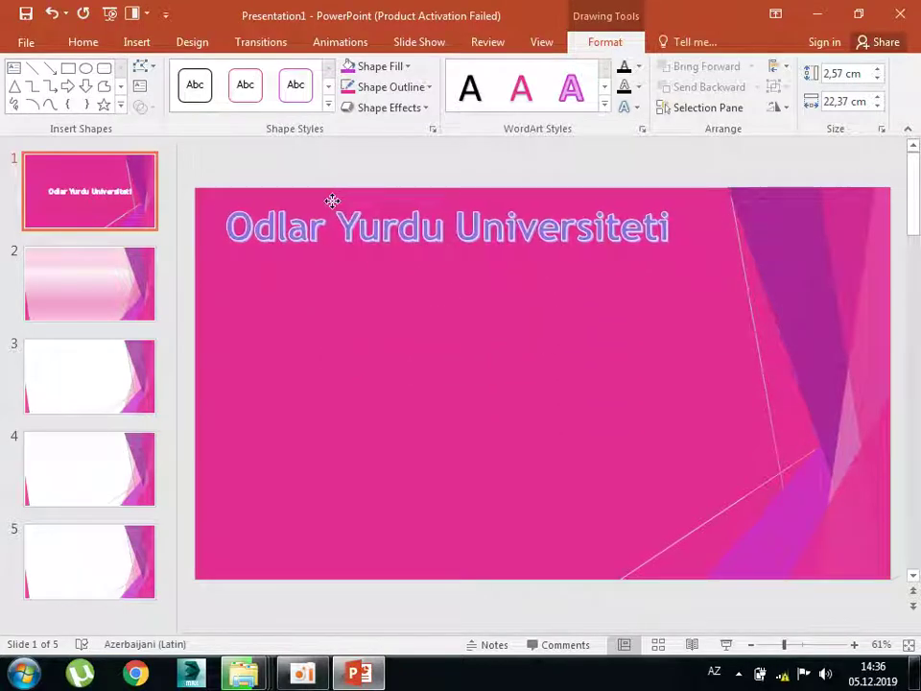
click(408, 348)
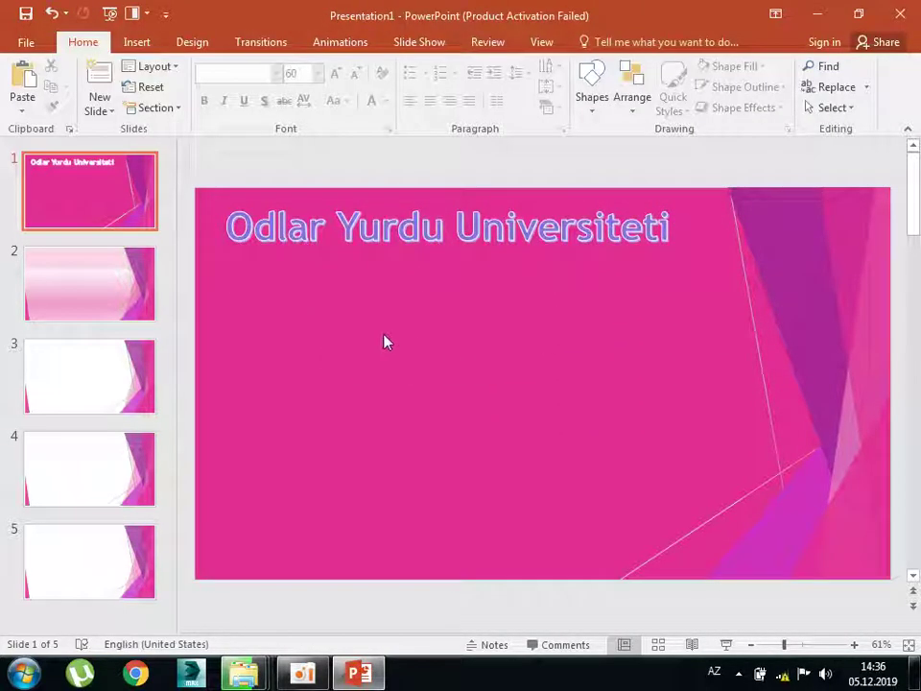
Insert the maxresdefault building photo on slide 1 and shrink it to about 6.48 × 11.52 cm.
click(149, 42)
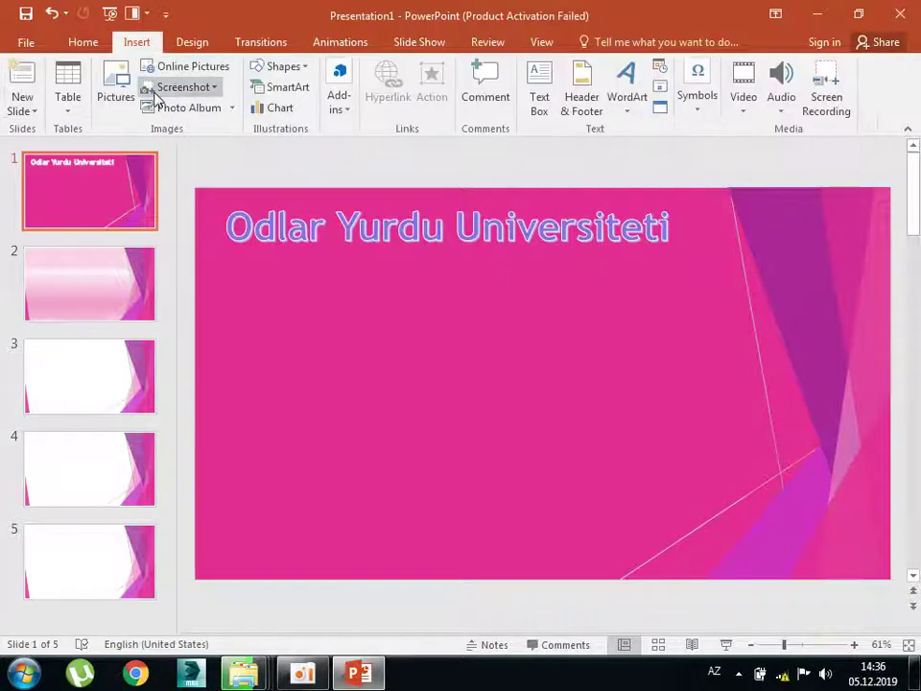
click(117, 113)
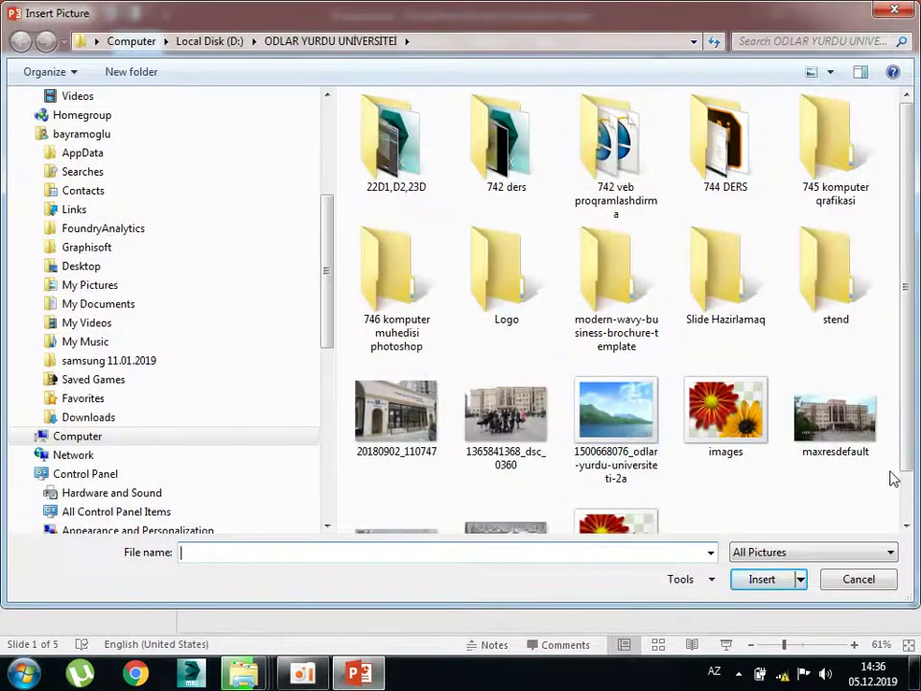
scroll(900, 376, down, 2)
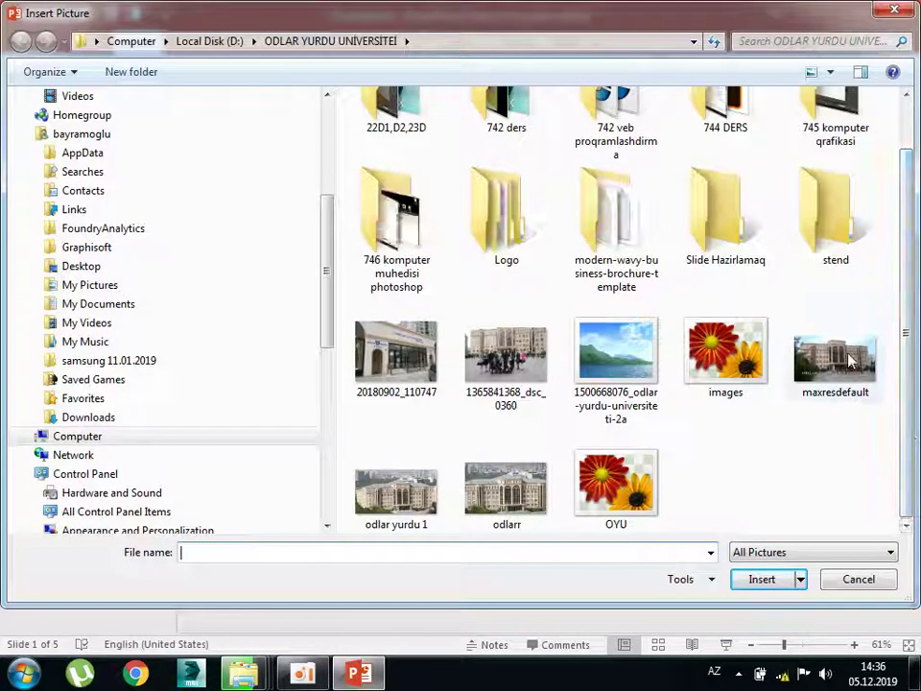
click(827, 377)
double_click(827, 377)
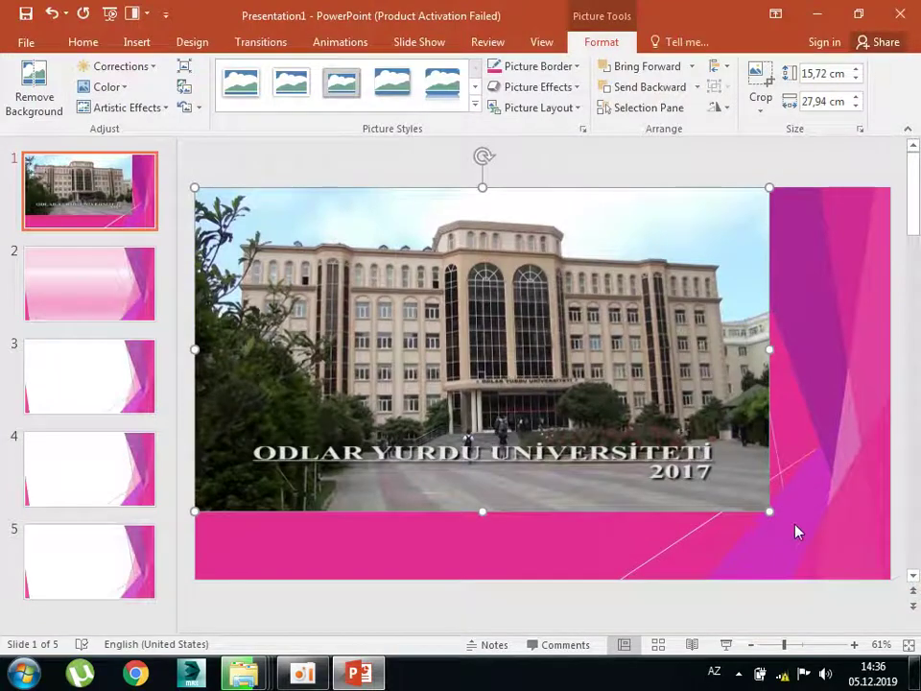
drag(768, 516, 429, 320)
Move the photo below the title and try several framed picture styles on it.
mouse_move(365, 291)
mouse_down()
mouse_move(382, 389)
mouse_move(374, 384)
mouse_up()
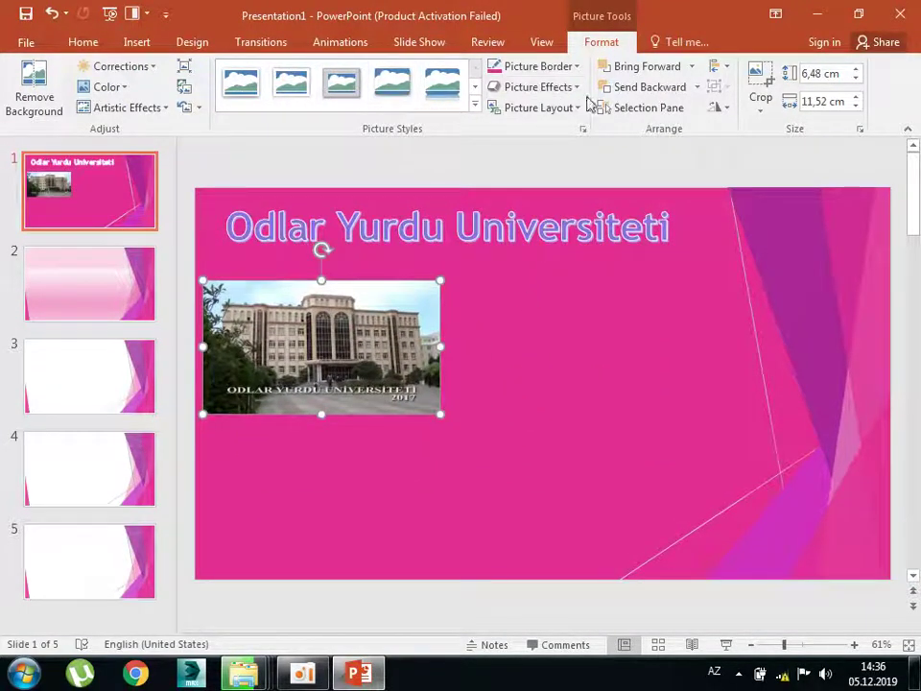
click(474, 103)
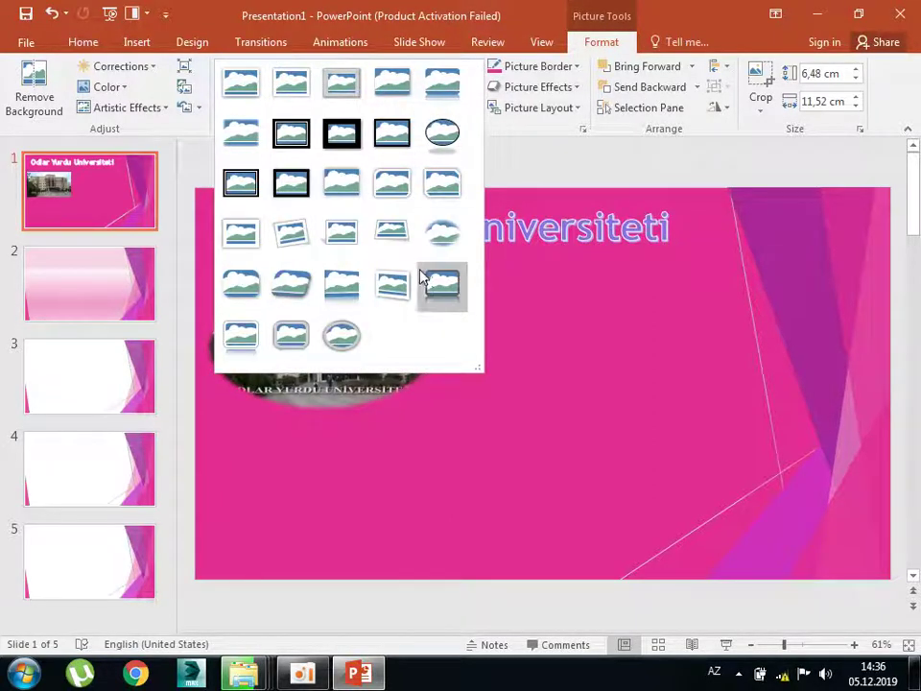
click(434, 288)
drag(370, 366, 407, 365)
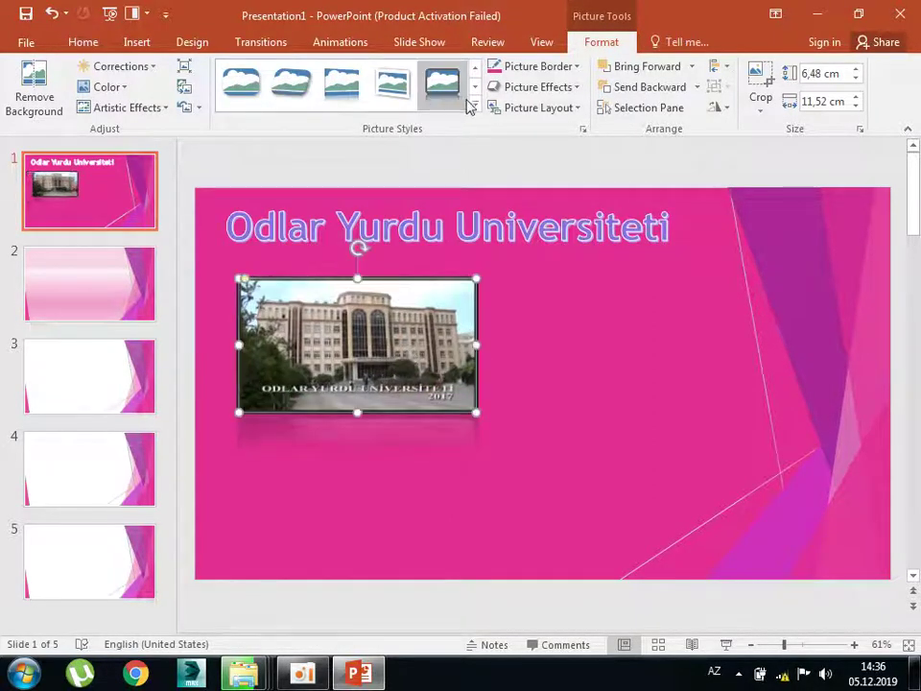
click(474, 104)
click(442, 136)
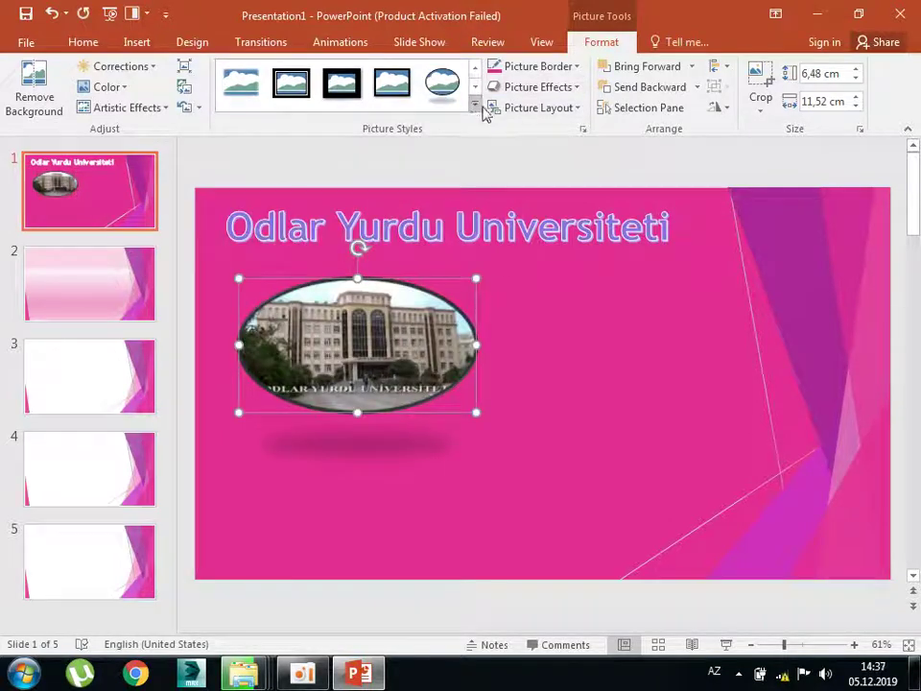
click(475, 106)
click(302, 290)
mouse_move(407, 345)
mouse_down()
mouse_move(365, 364)
mouse_move(382, 339)
mouse_up()
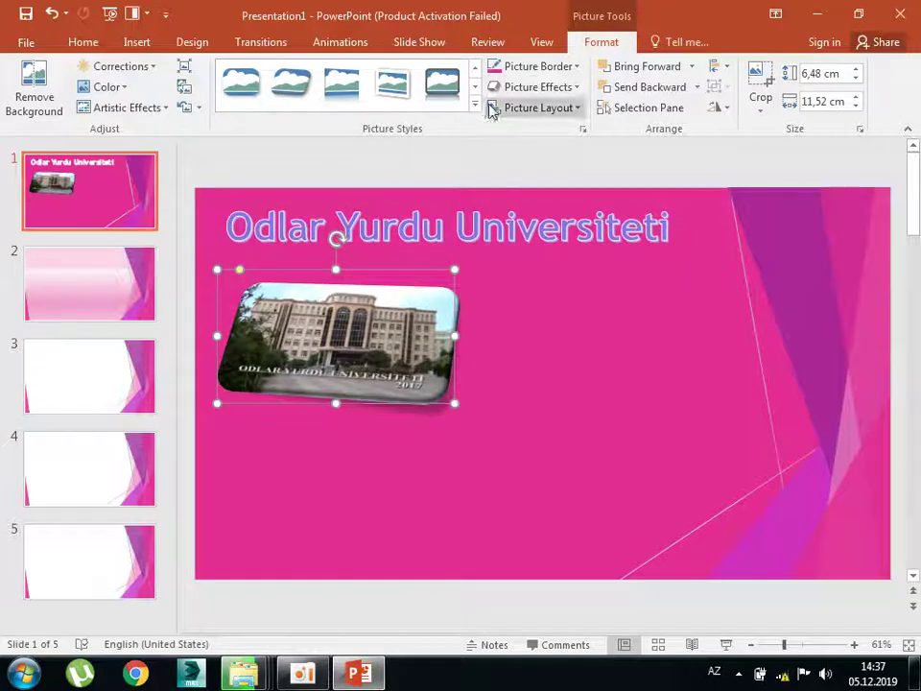
Apply the oval metal-frame style and stretch the photo to 7.84 × 11.52 cm.
click(474, 103)
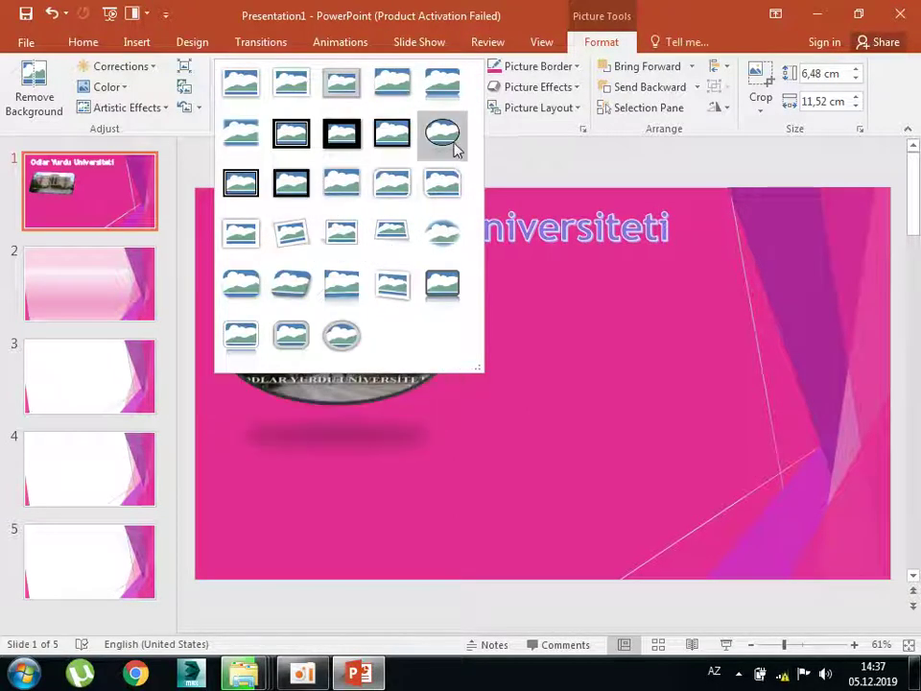
click(341, 334)
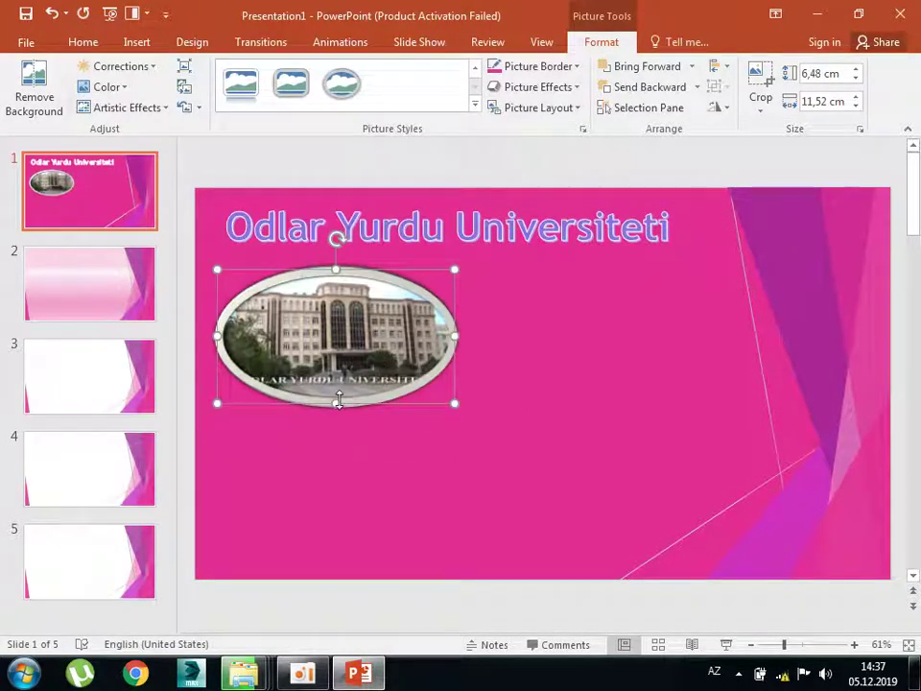
drag(331, 406, 335, 432)
mouse_move(491, 326)
mouse_down()
mouse_move(368, 302)
mouse_move(322, 327)
mouse_up()
click(637, 301)
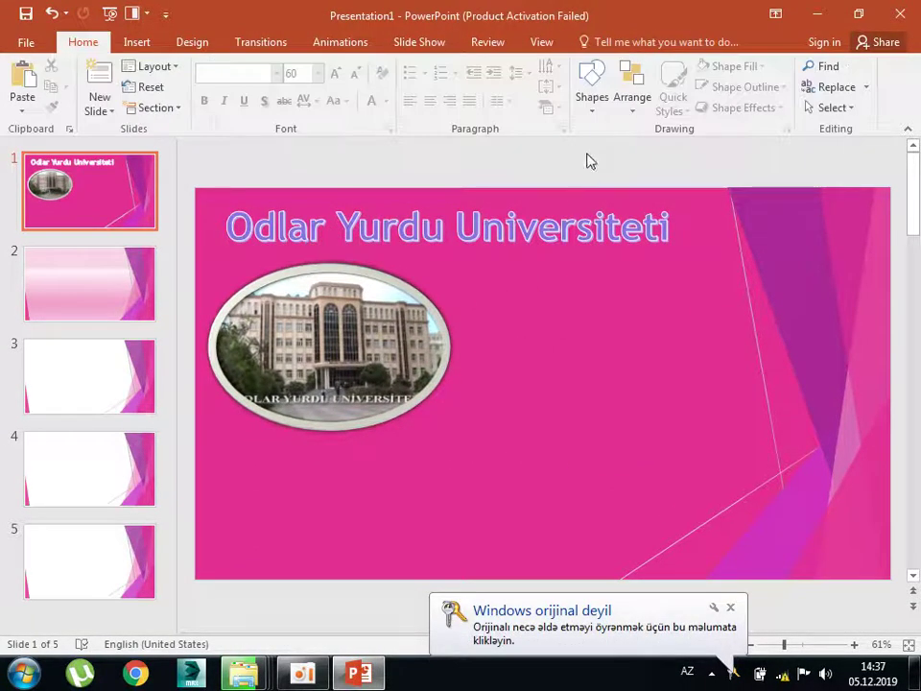
Add WordArt reading '22D1, 22D2, 23D' below the oval photo.
click(140, 43)
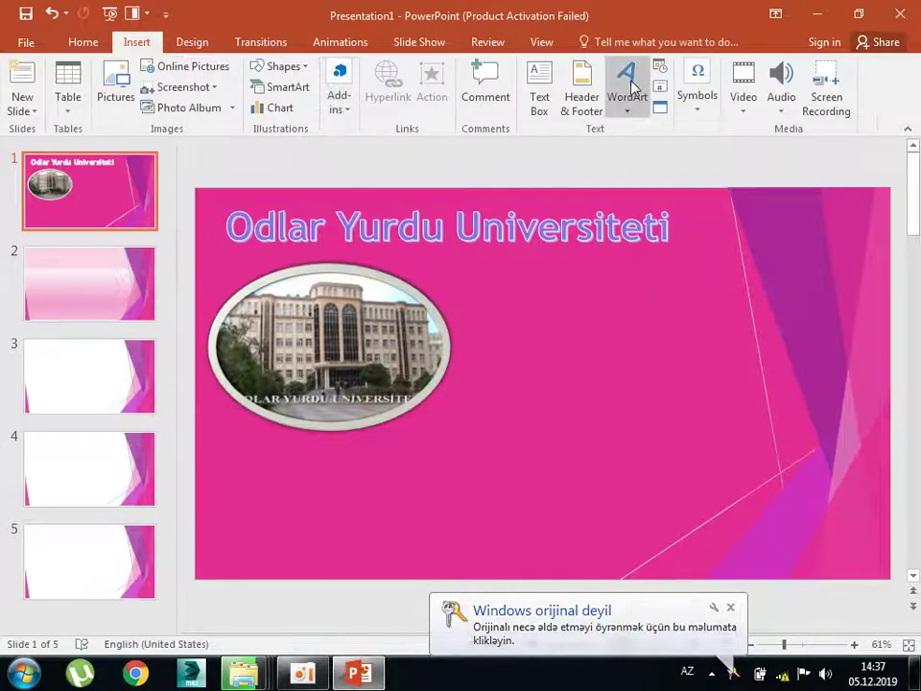
click(630, 91)
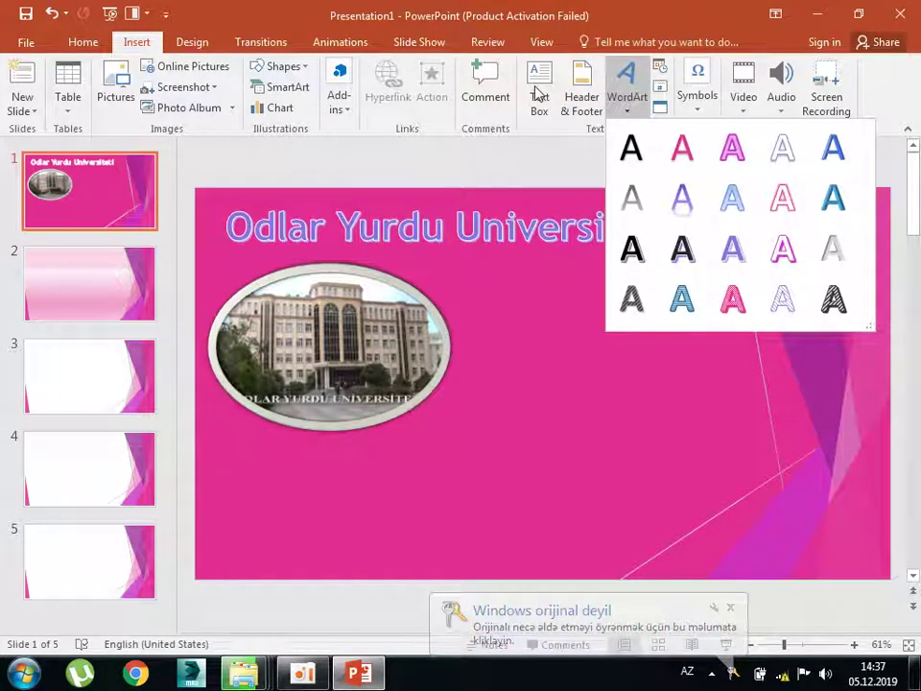
click(736, 204)
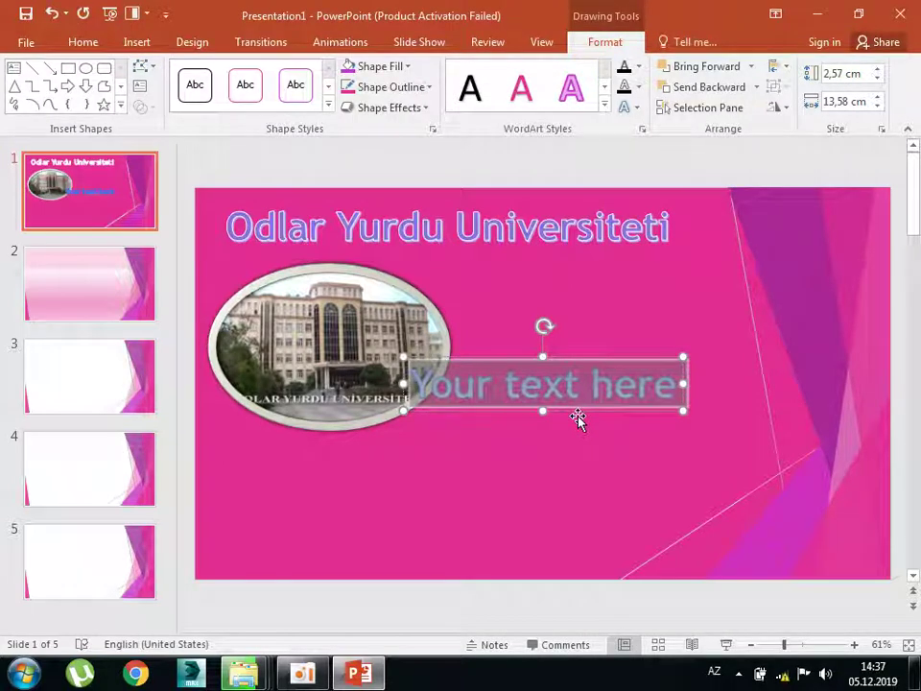
text(22)
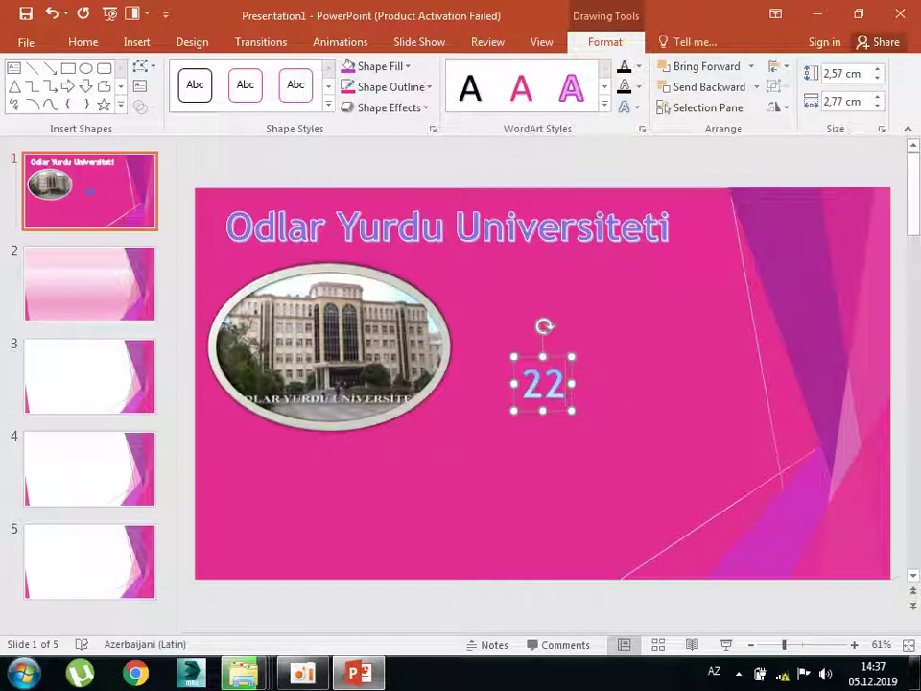
text(D1)
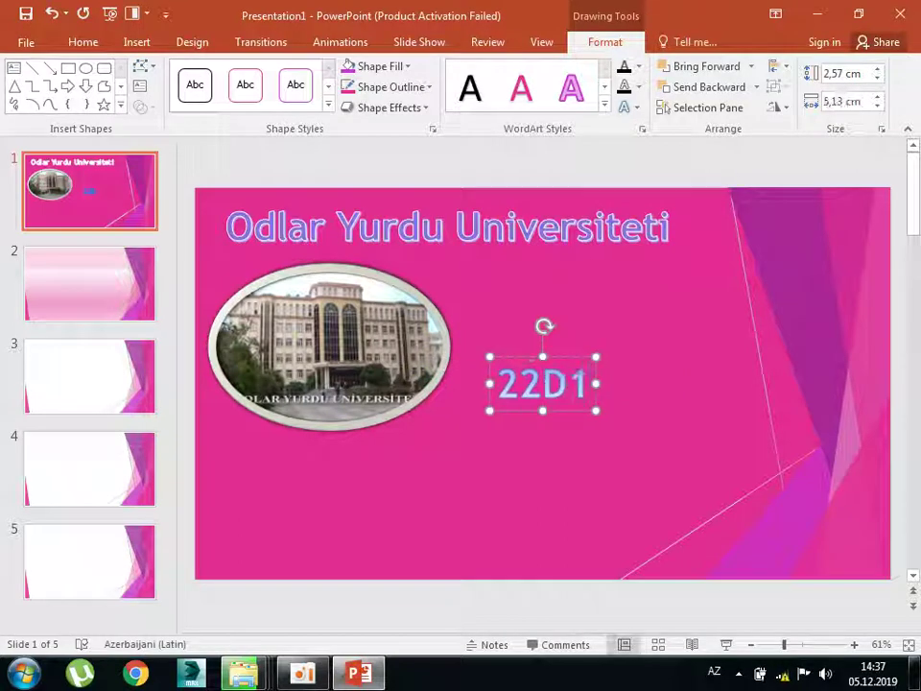
text(, D)
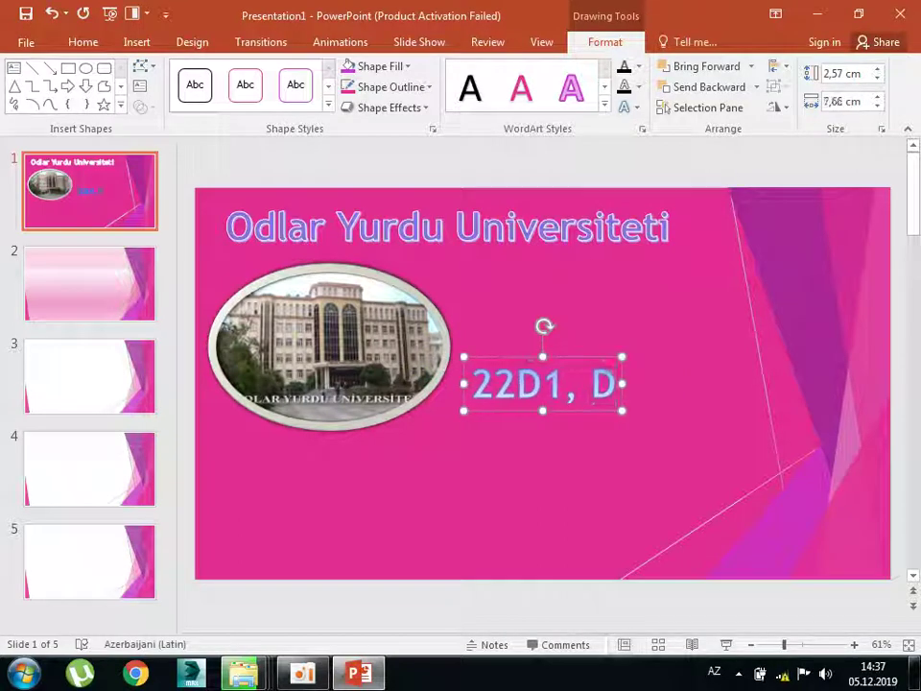
text(2)
key(BackSpace)
key(BackSpace)
key(BackSpace)
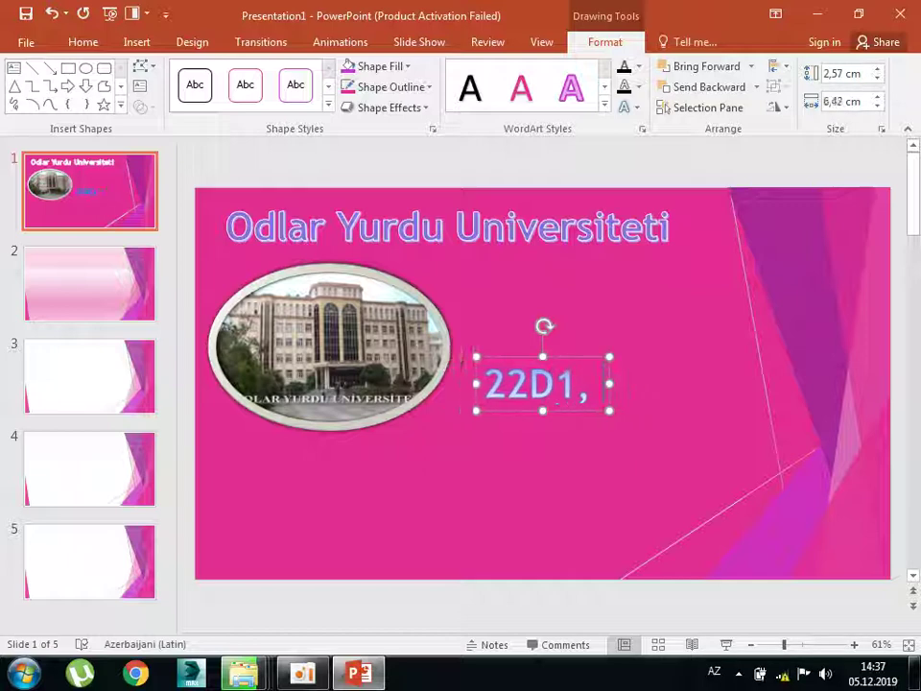
text(22D2, 23)
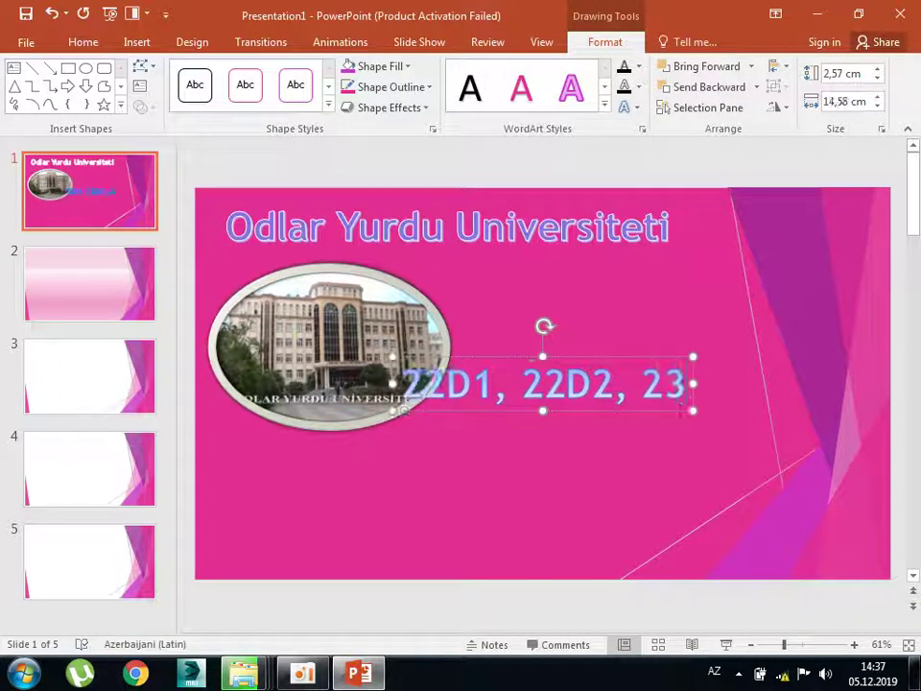
text(D)
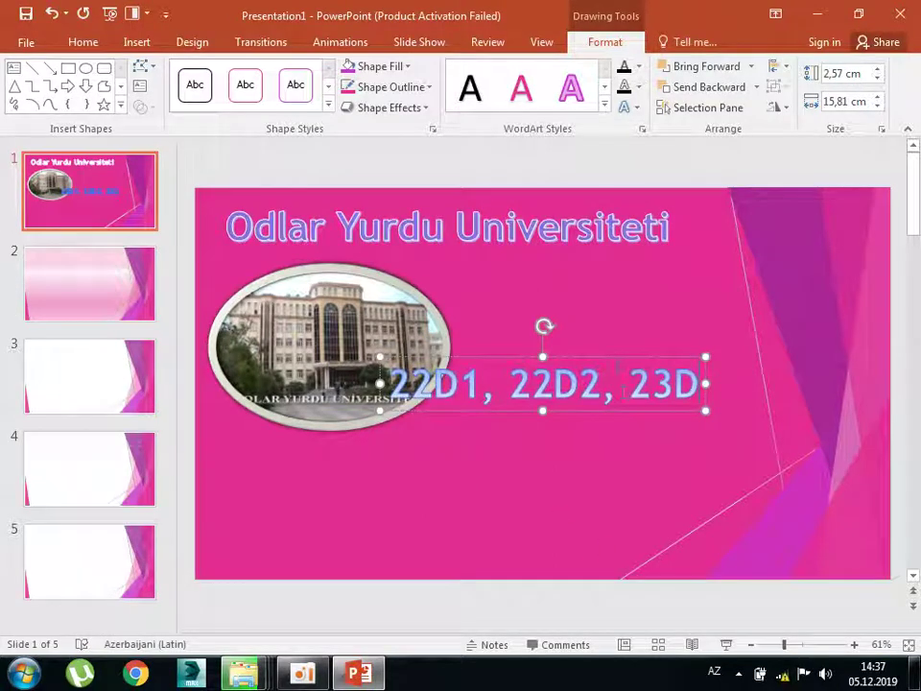
mouse_move(603, 356)
mouse_down()
mouse_move(422, 440)
mouse_move(437, 441)
mouse_up()
click(675, 303)
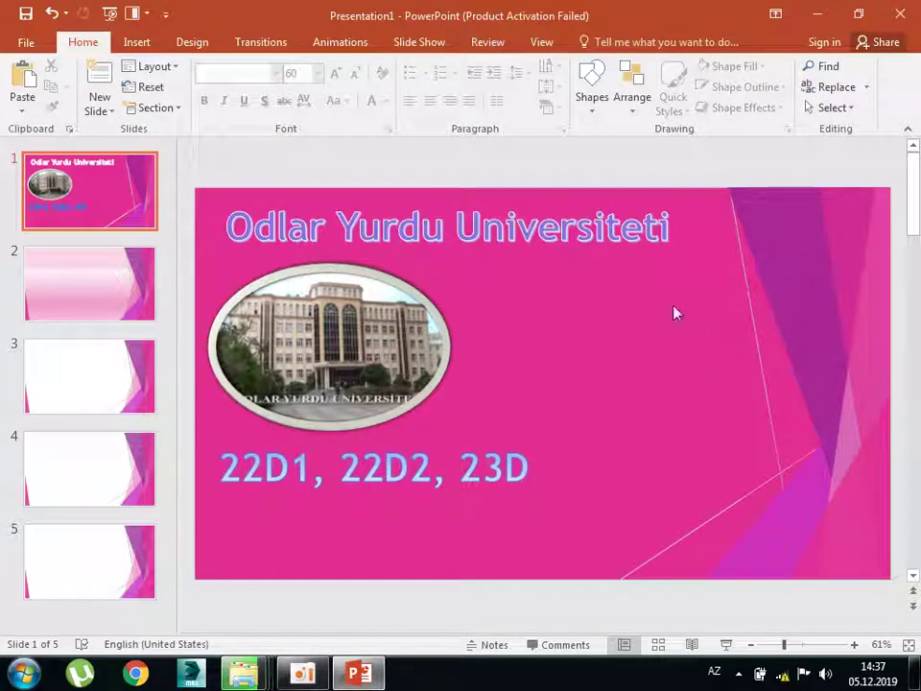
click(136, 41)
Draw an empty text box right of the photo, then show the desktop.
click(549, 98)
drag(525, 287, 748, 436)
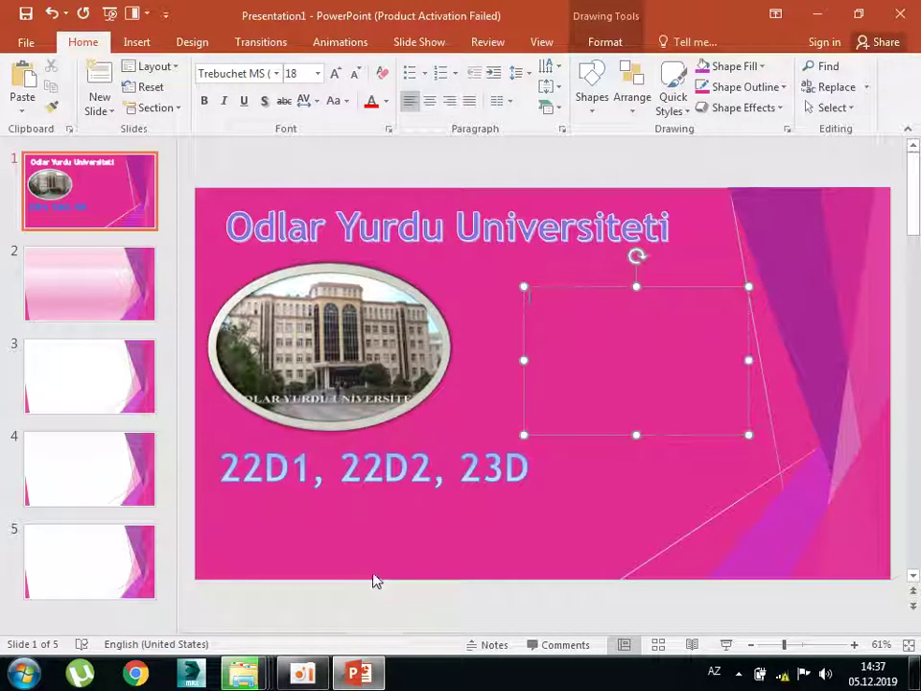
key(super+d)
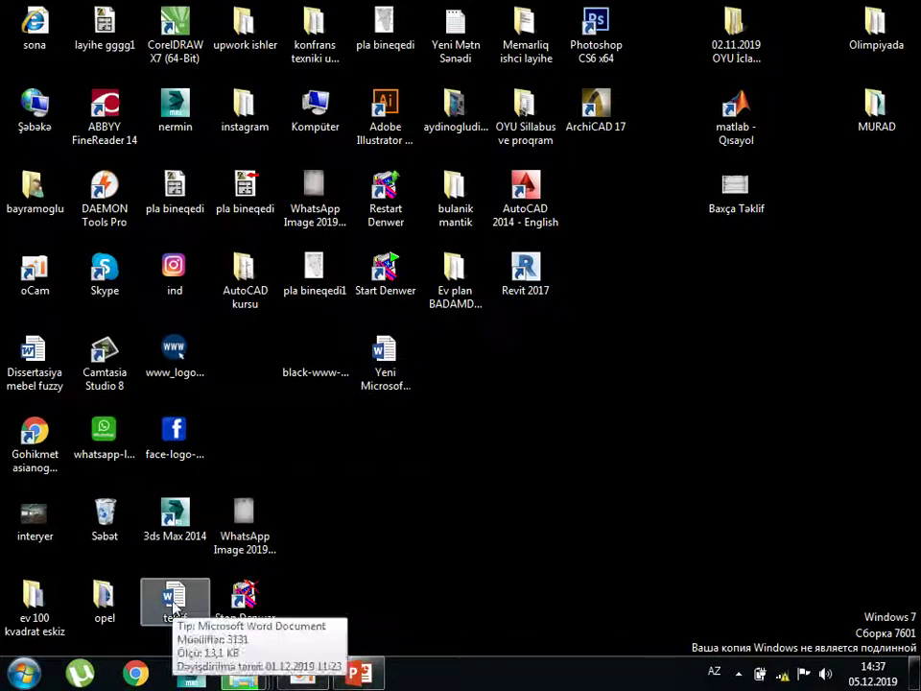
Open the teklif document in Word, copy the duties passage, and return to PowerPoint.
double_click(173, 599)
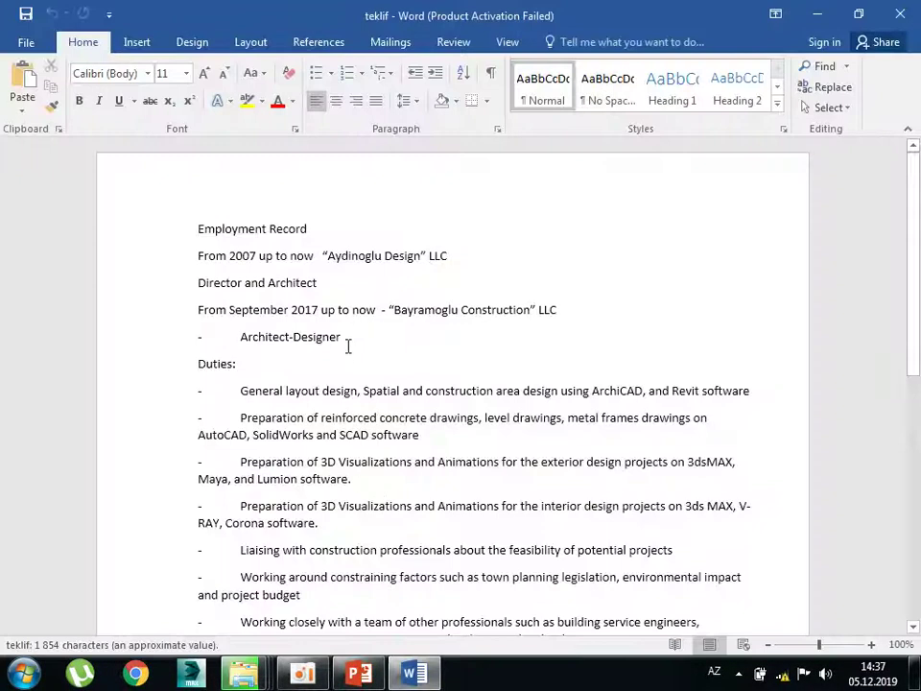
click(642, 134)
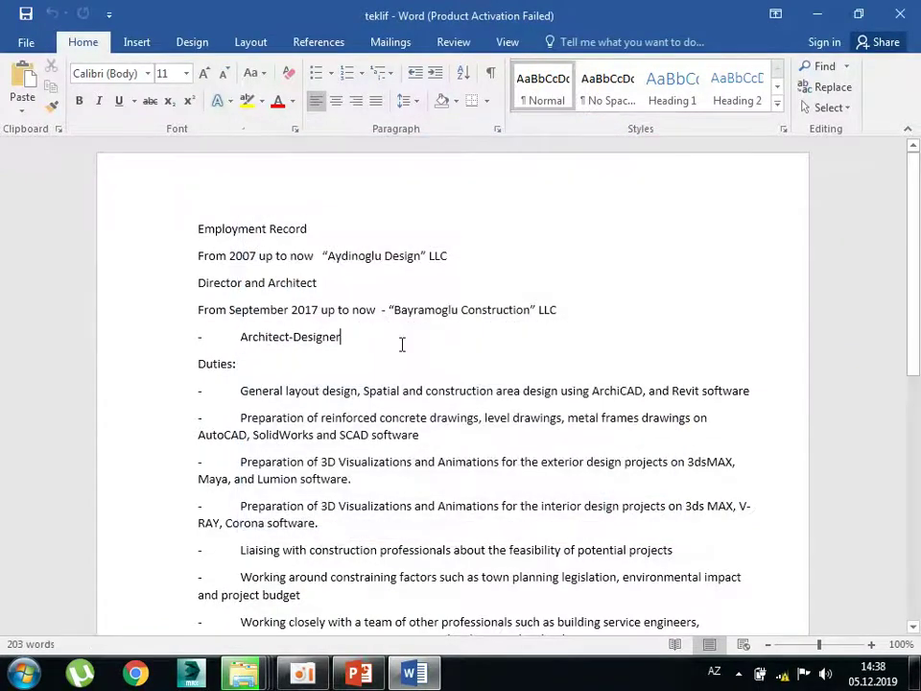
scroll(402, 343, down, 3)
drag(204, 305, 622, 513)
key(ctrl+c)
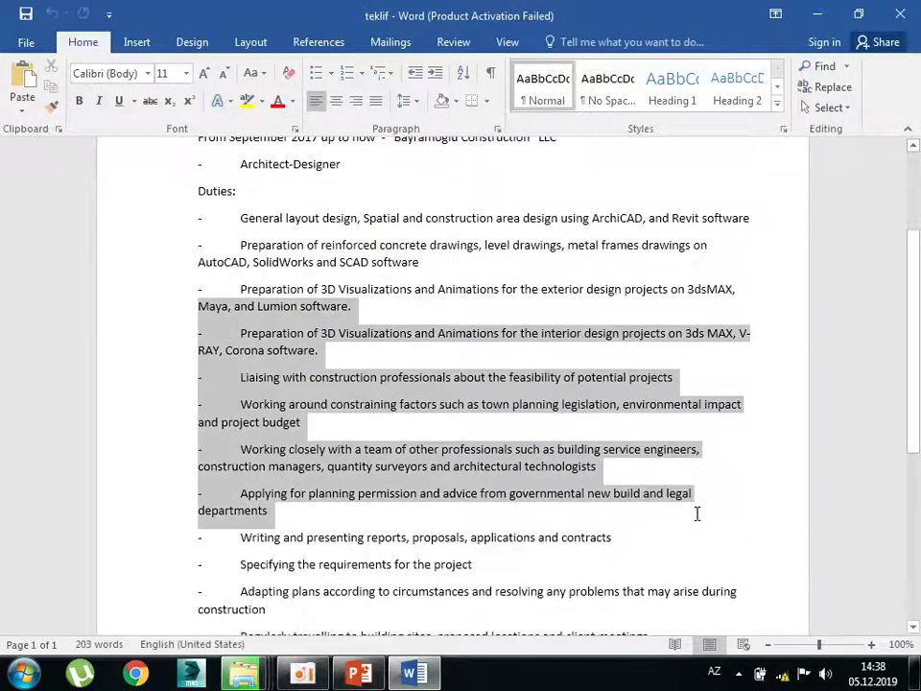
click(810, 17)
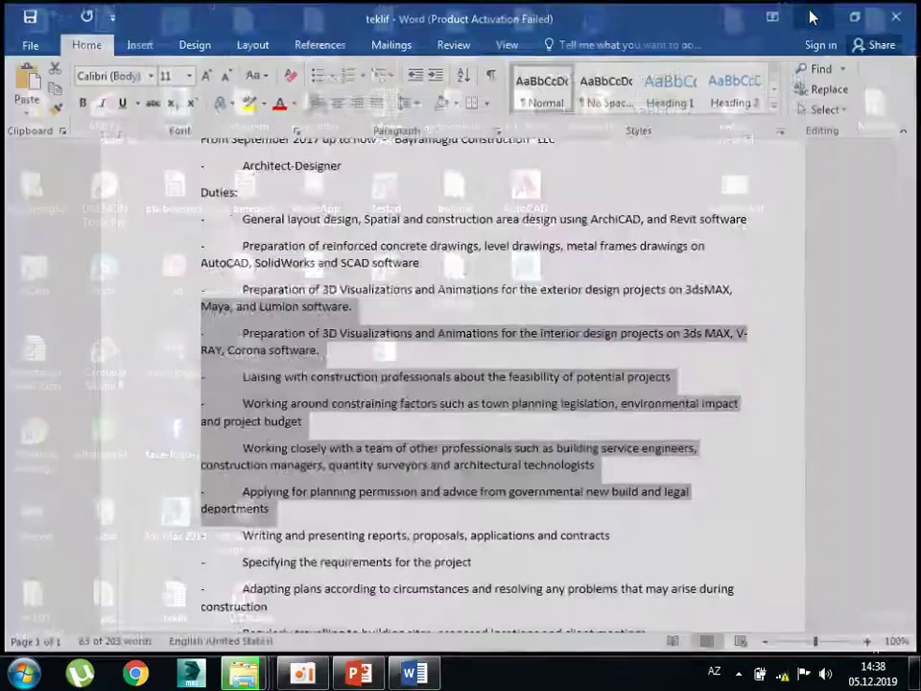
click(414, 674)
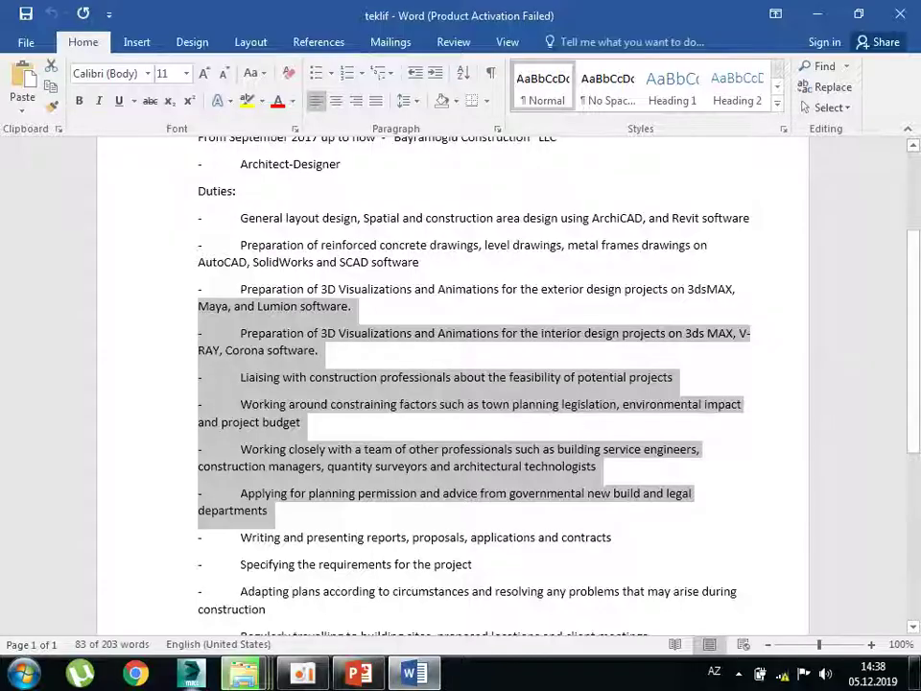
click(359, 674)
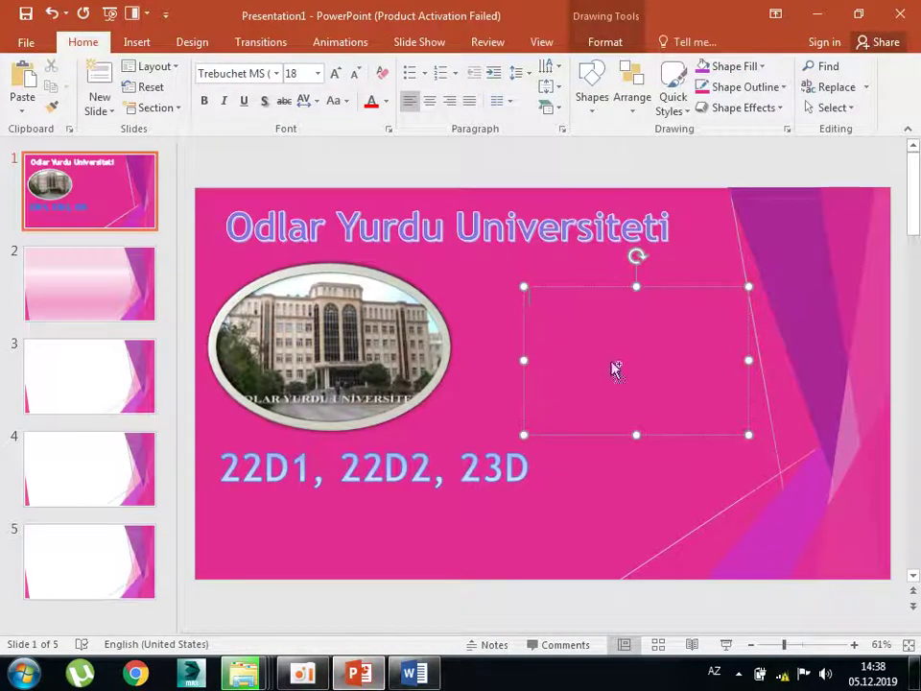
Paste the duties text into the box, widen and reposition it beside the photo, and make it bold.
key(ctrl+v)
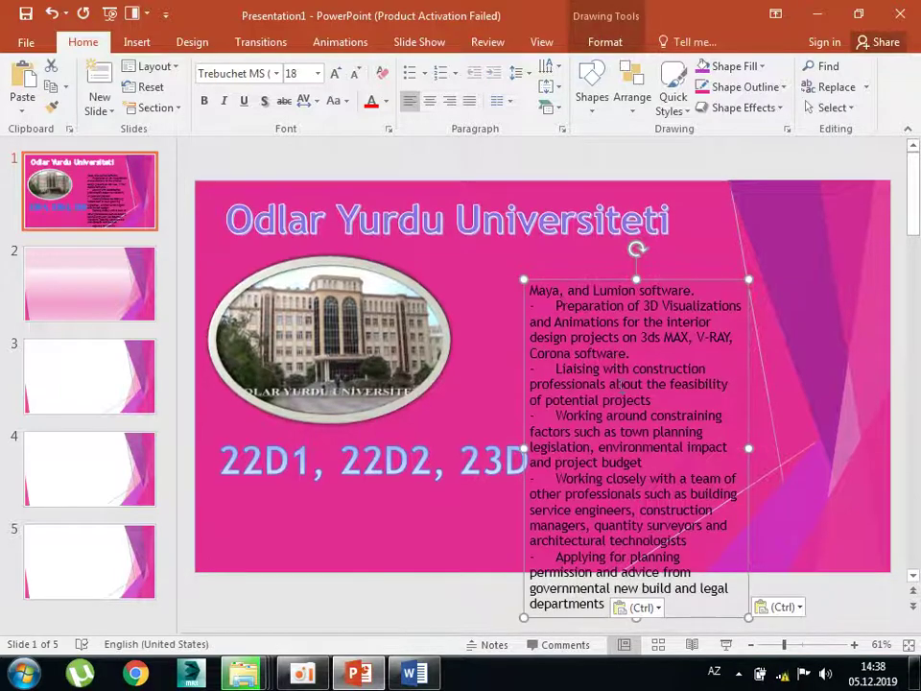
drag(748, 447, 843, 434)
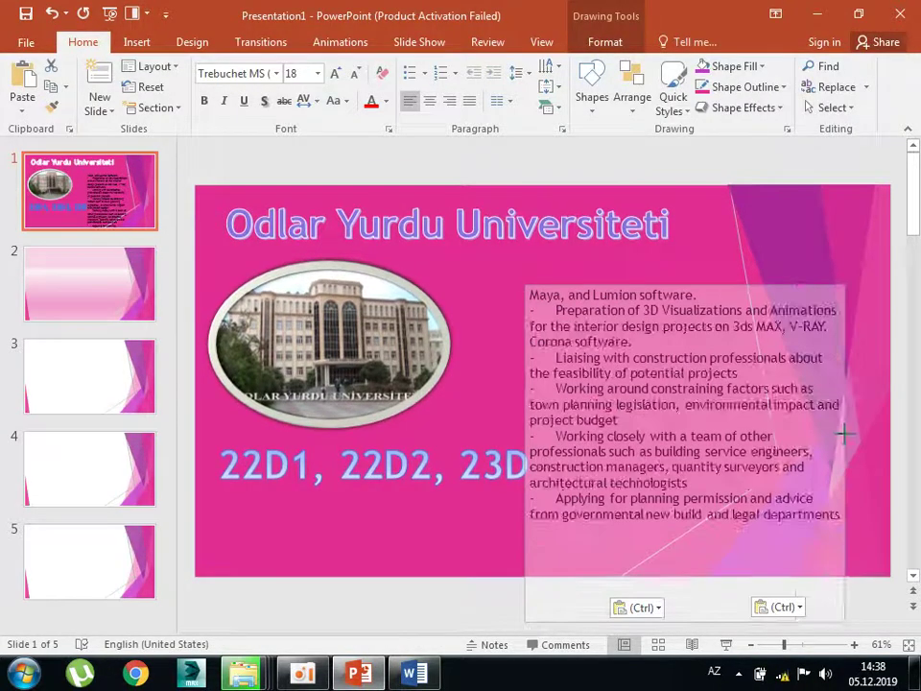
drag(684, 518, 685, 509)
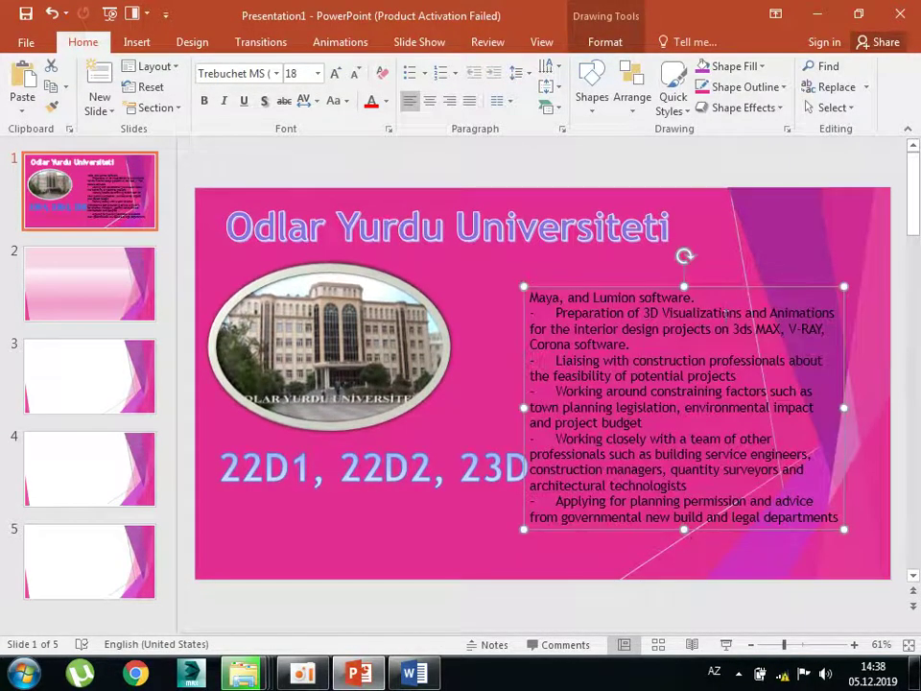
drag(710, 288, 728, 268)
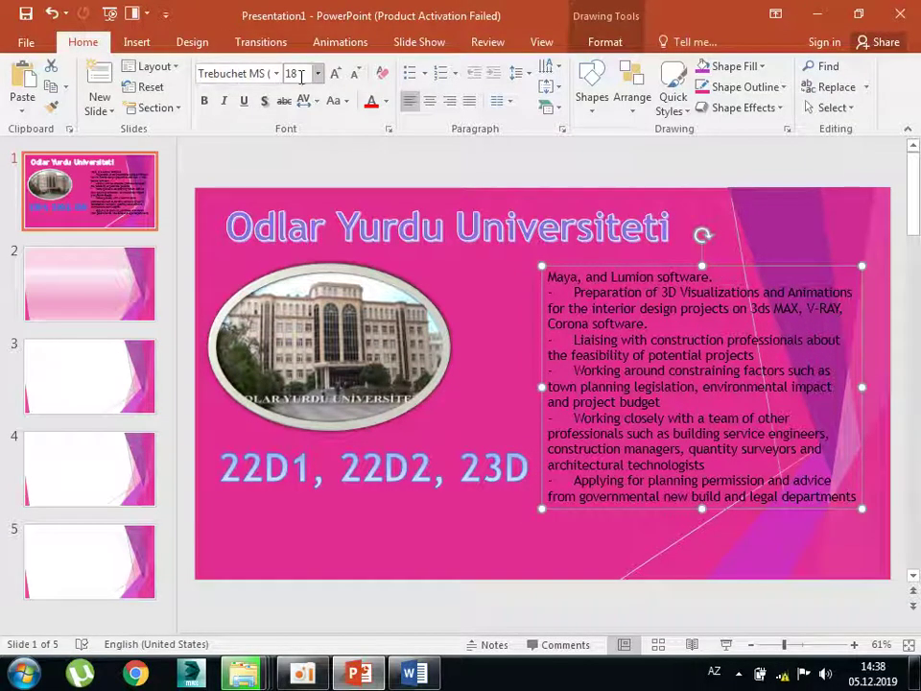
click(207, 101)
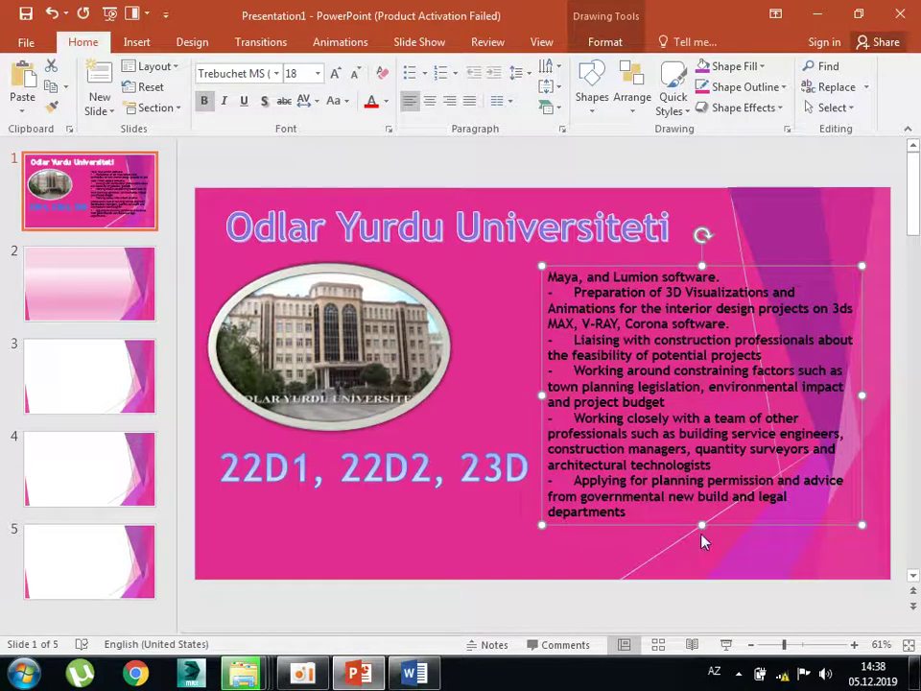
click(415, 525)
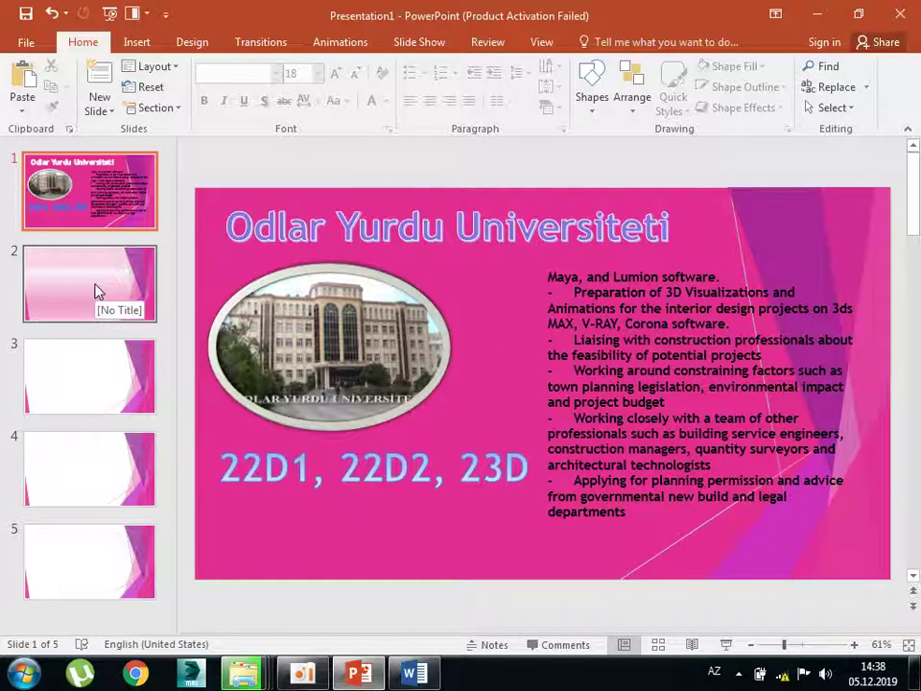
click(268, 53)
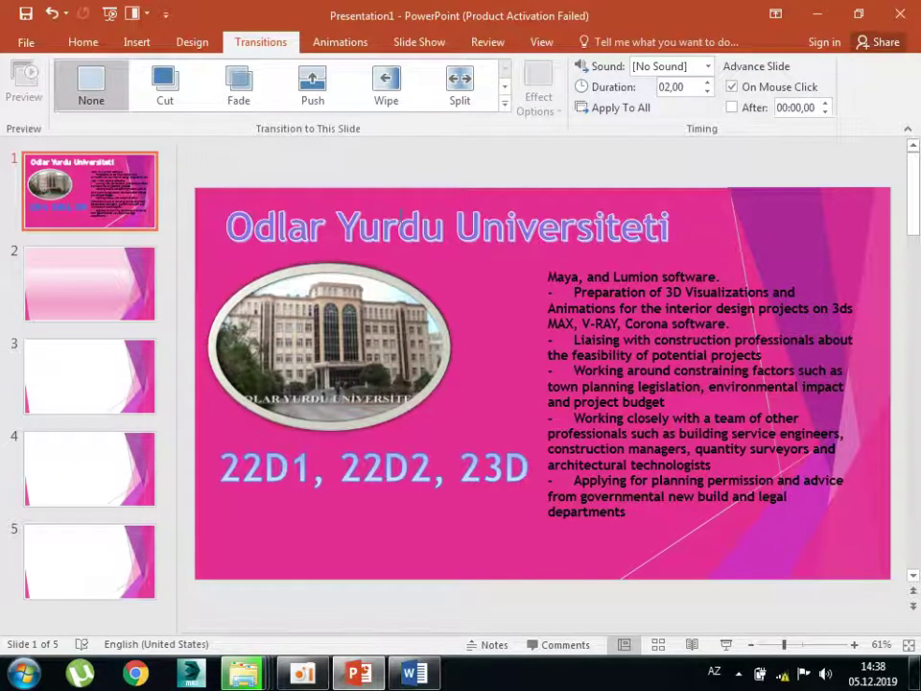
Look over the Transitions and Animations options, then select slide 2.
click(415, 226)
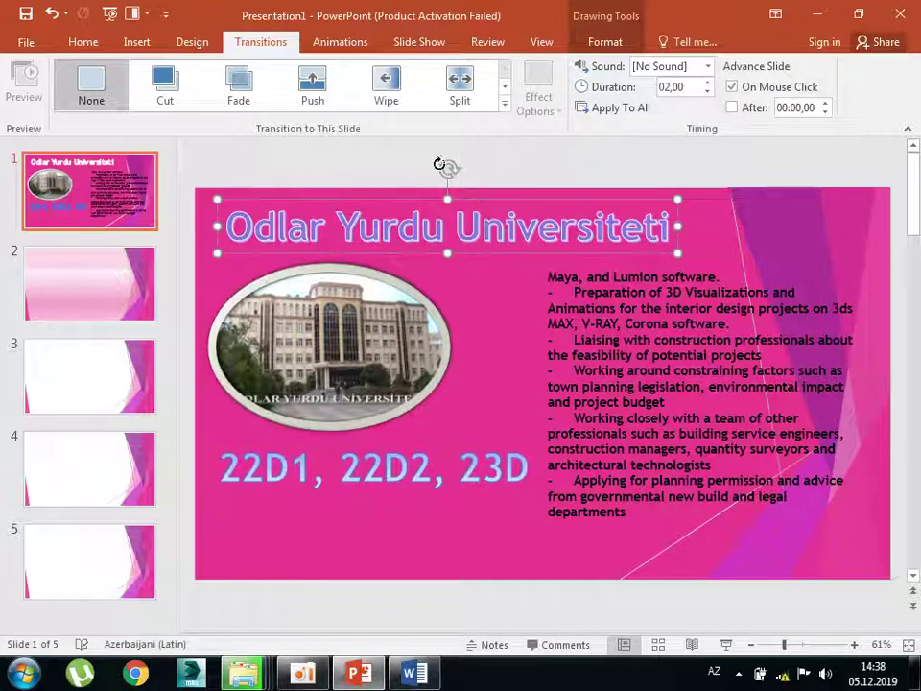
click(356, 46)
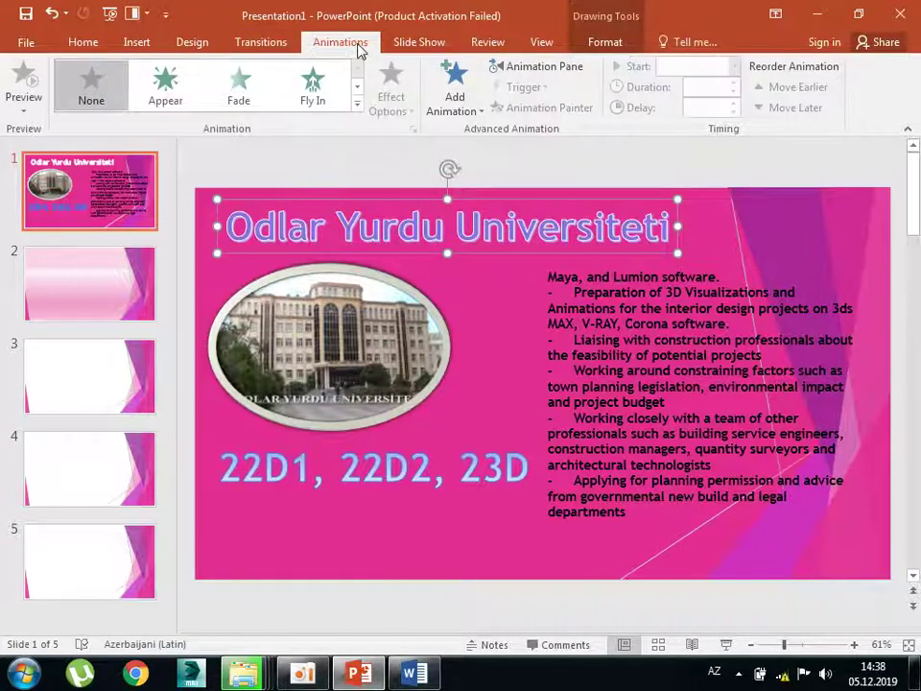
click(74, 309)
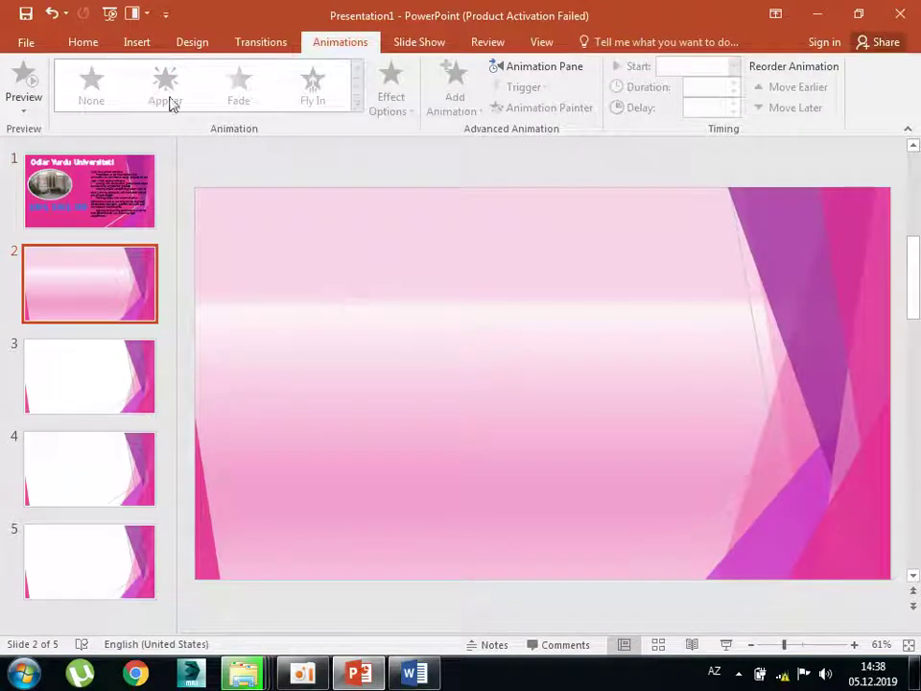
click(136, 42)
click(115, 84)
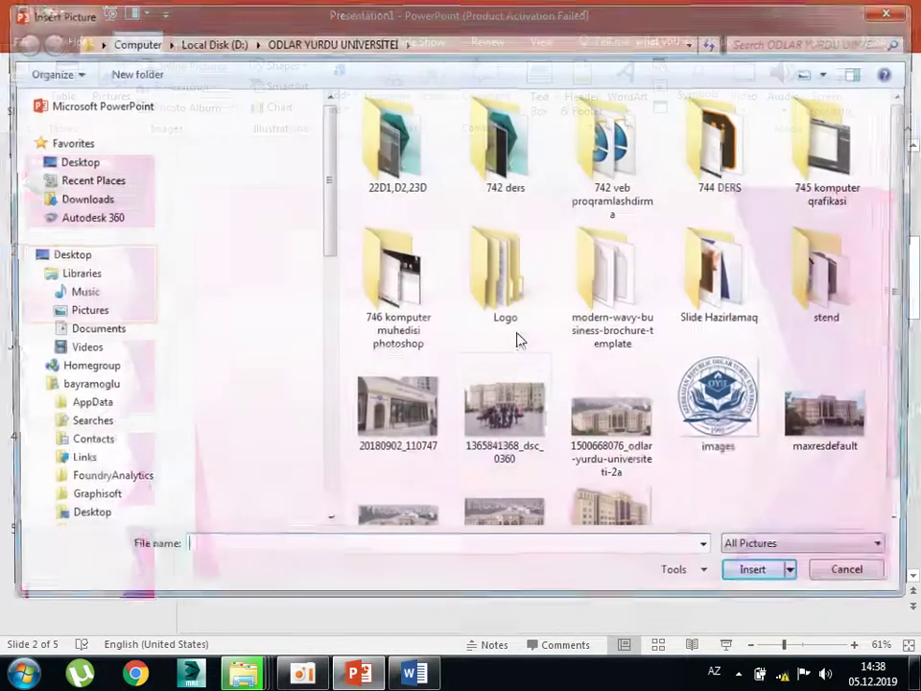
click(527, 422)
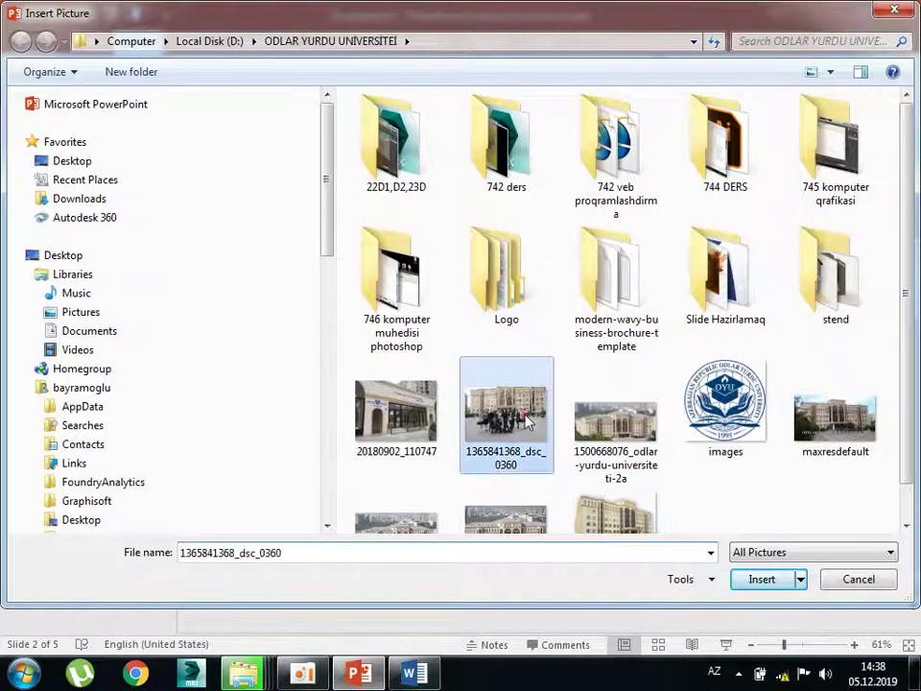
double_click(527, 423)
mouse_move(612, 429)
mouse_down()
mouse_move(811, 559)
mouse_move(819, 491)
mouse_up()
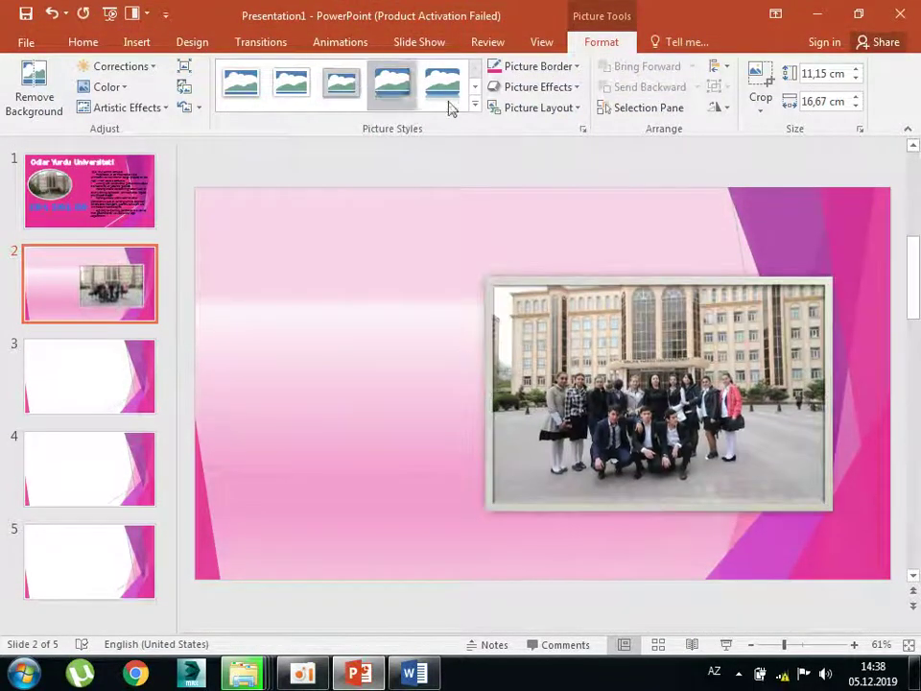
click(474, 103)
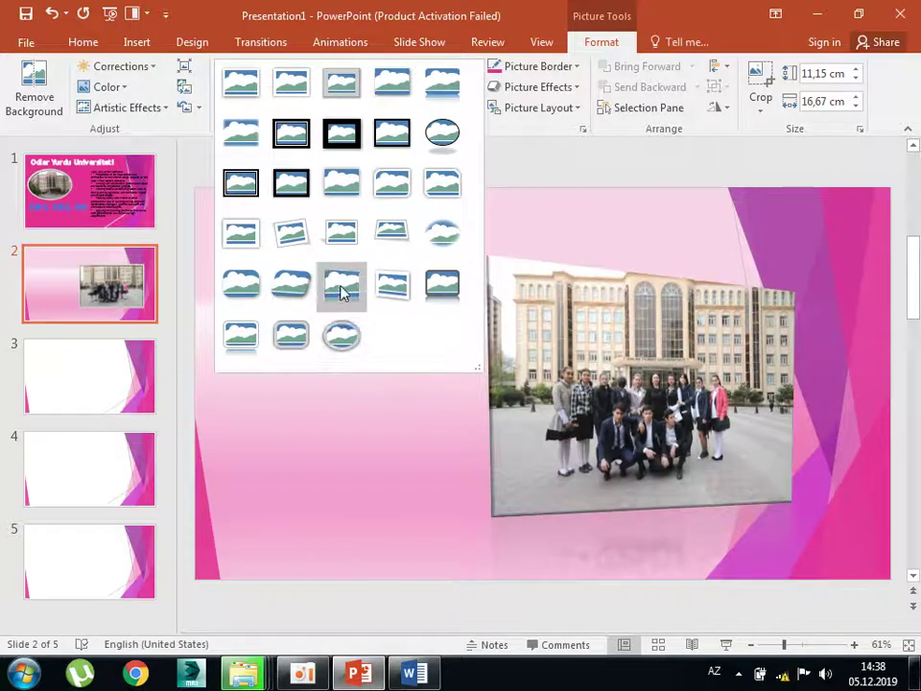
click(297, 288)
drag(767, 386, 795, 374)
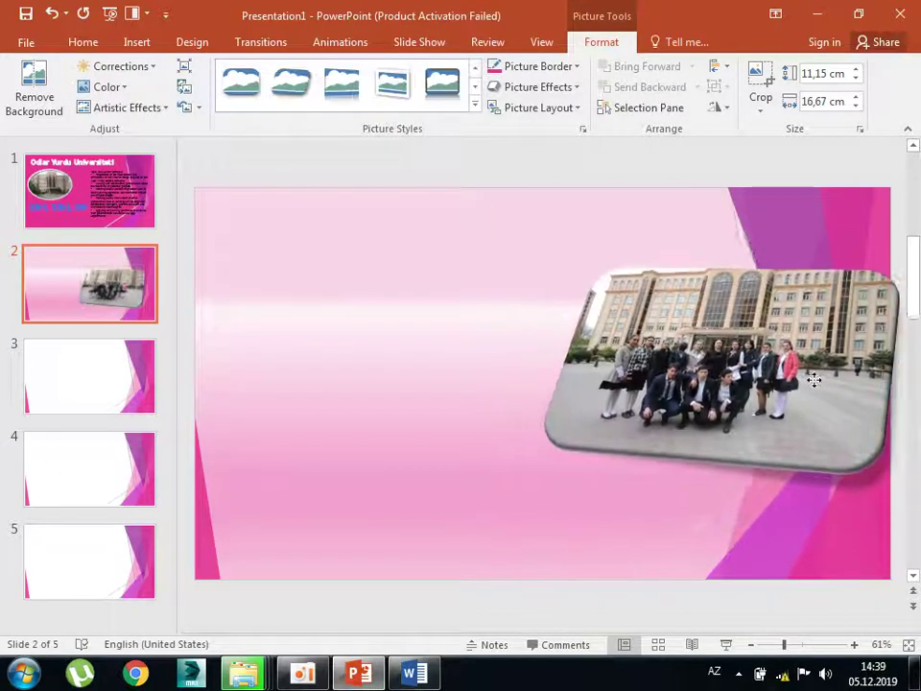
Draw a pink down block arrow on the left of slide 2 and enlarge it upward.
click(428, 299)
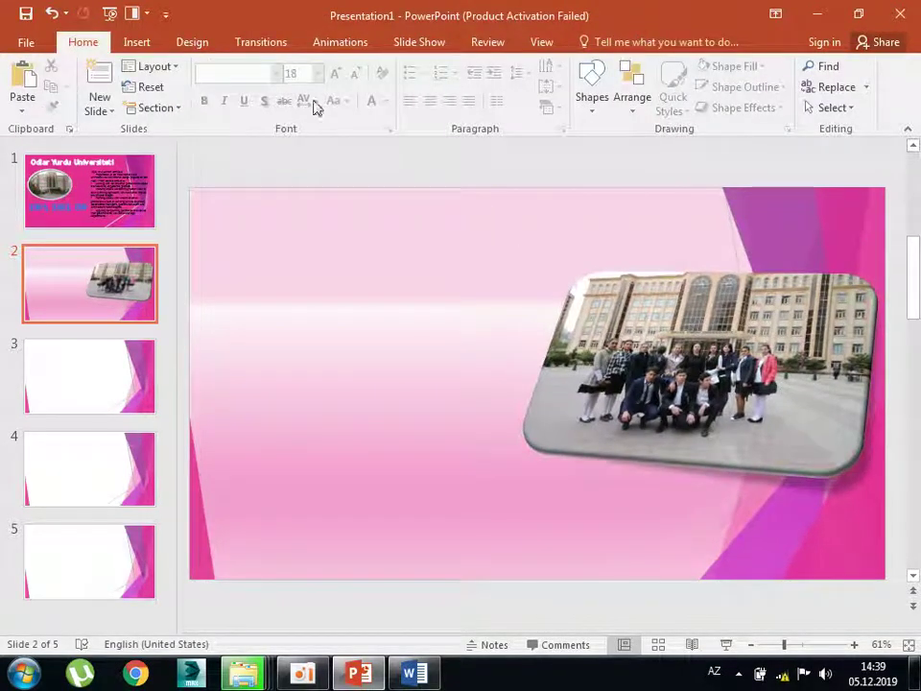
click(591, 110)
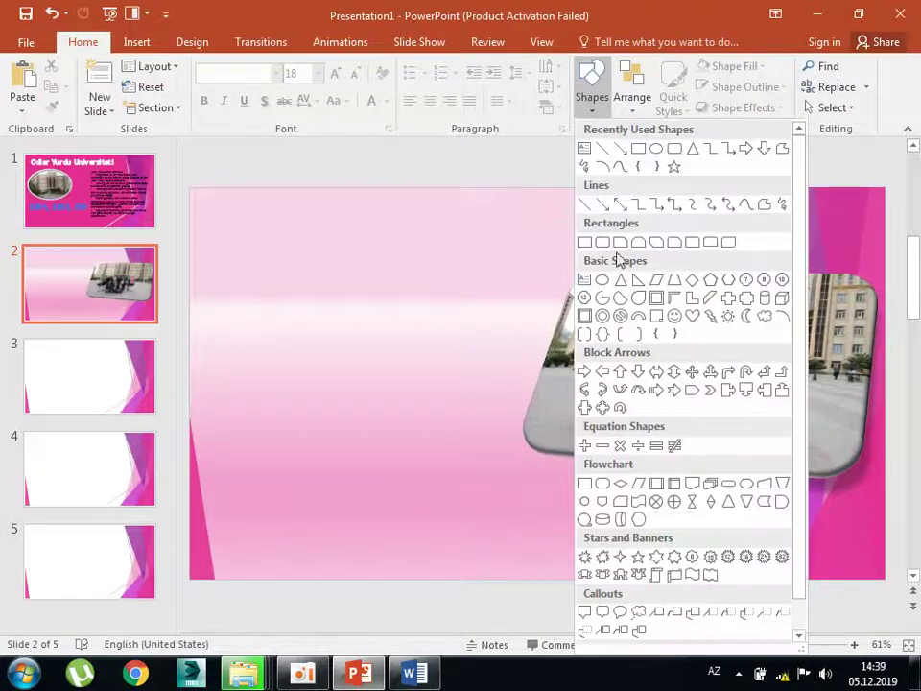
click(142, 40)
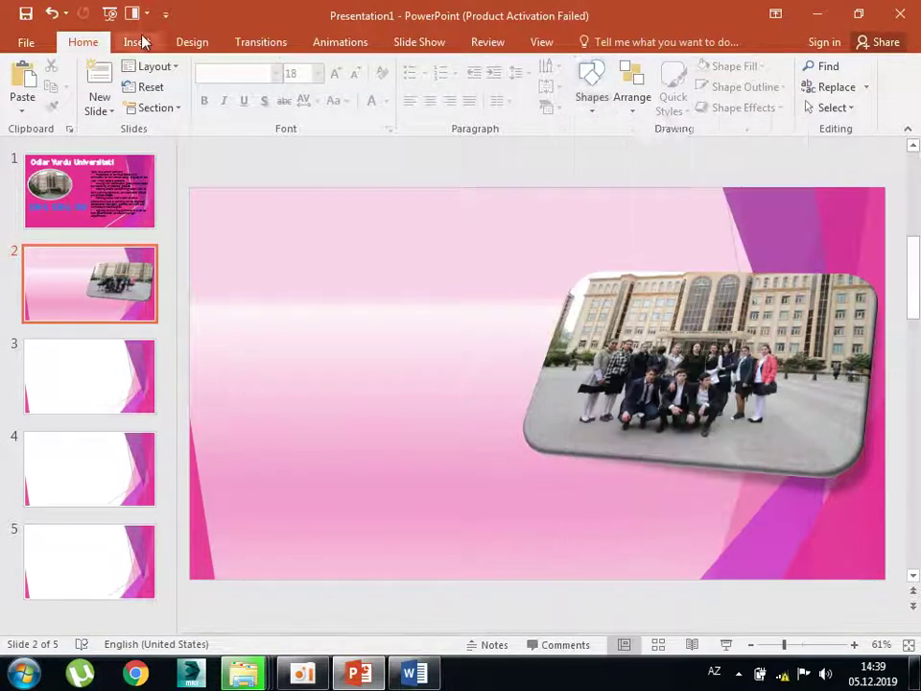
click(142, 42)
click(302, 66)
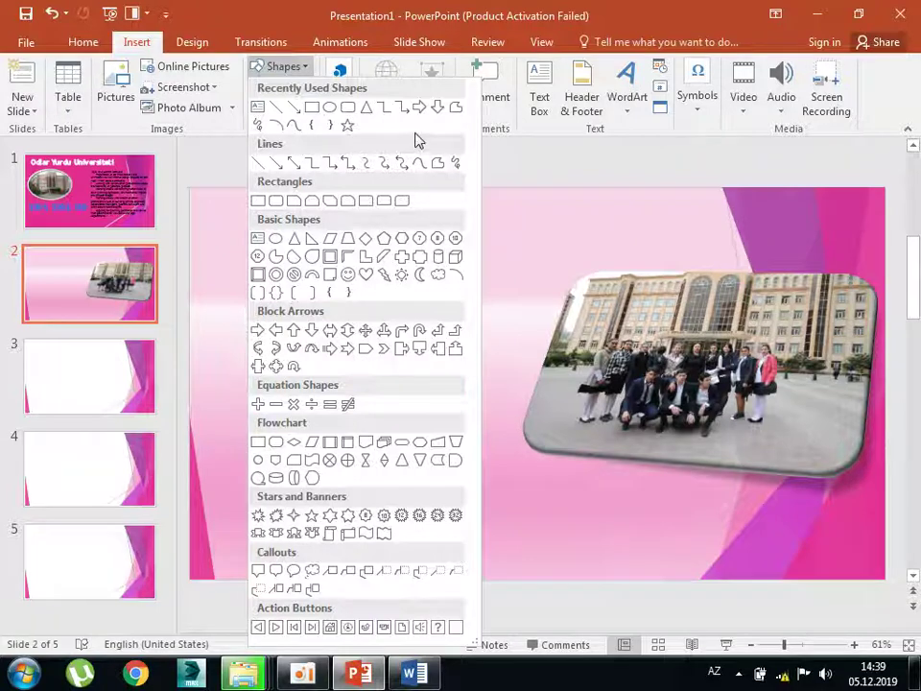
click(310, 329)
mouse_move(302, 245)
mouse_down()
mouse_move(368, 335)
mouse_move(407, 437)
mouse_up()
drag(372, 368, 357, 288)
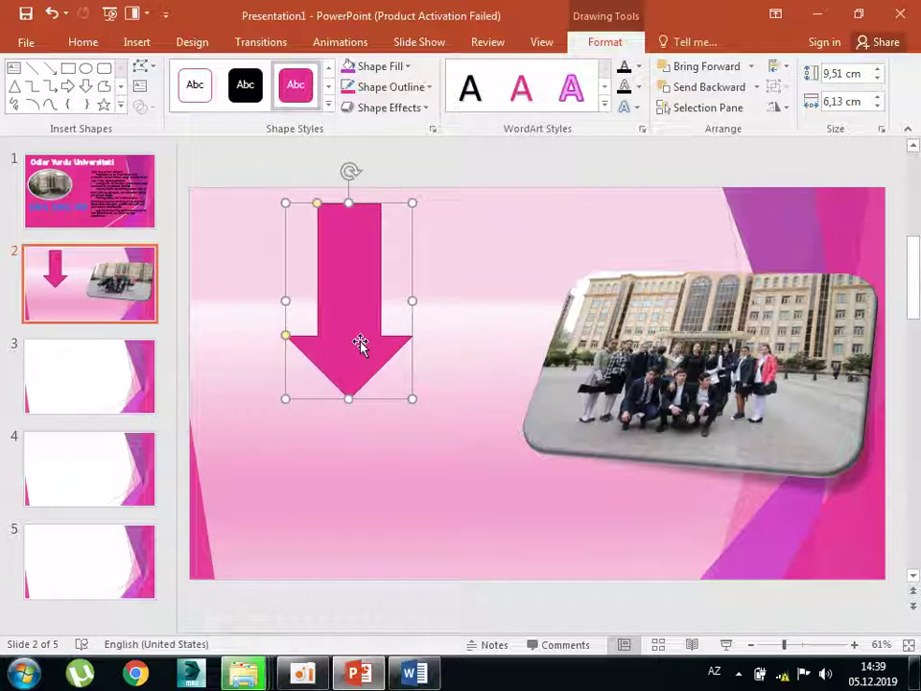
Draw a pink rectangle below the arrow and centre it underneath.
click(68, 68)
drag(253, 422, 476, 556)
drag(413, 491, 397, 491)
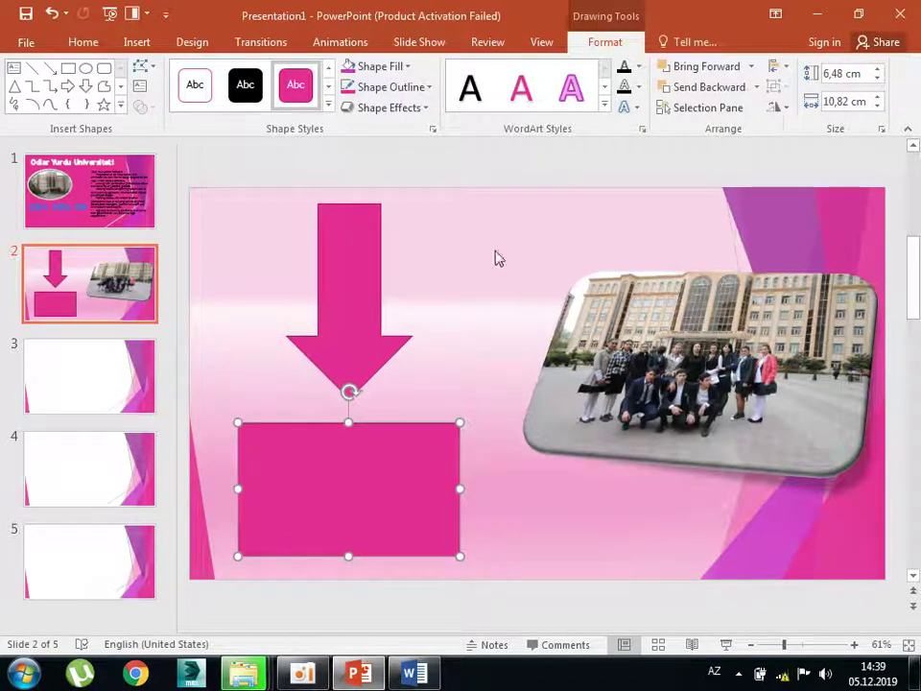
click(518, 429)
drag(413, 479, 420, 478)
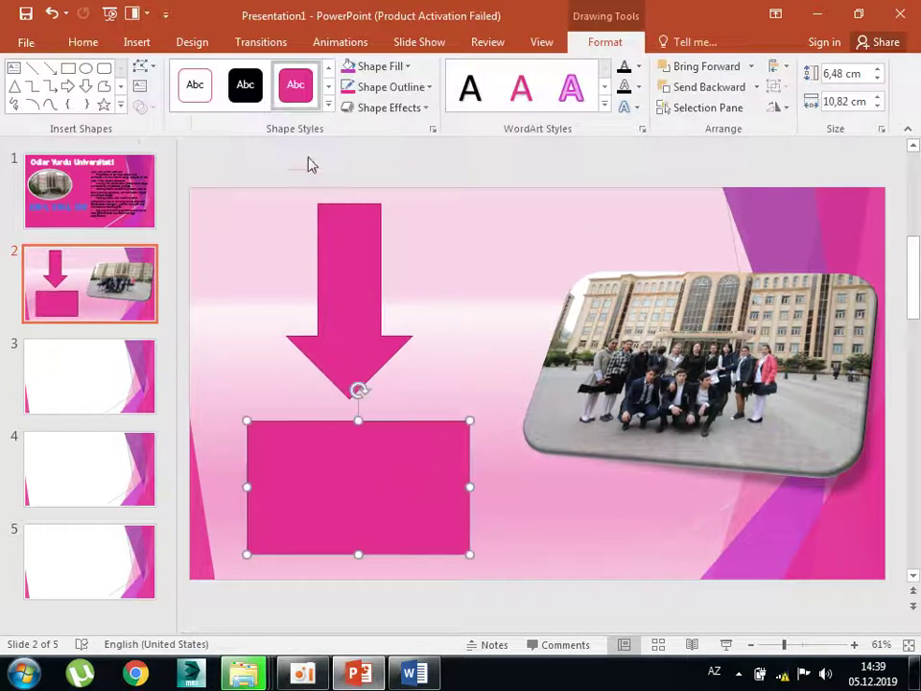
Fill the rectangle with sample text, then return to slide 1.
click(14, 69)
click(331, 486)
text(fsdfdsfdsfil)
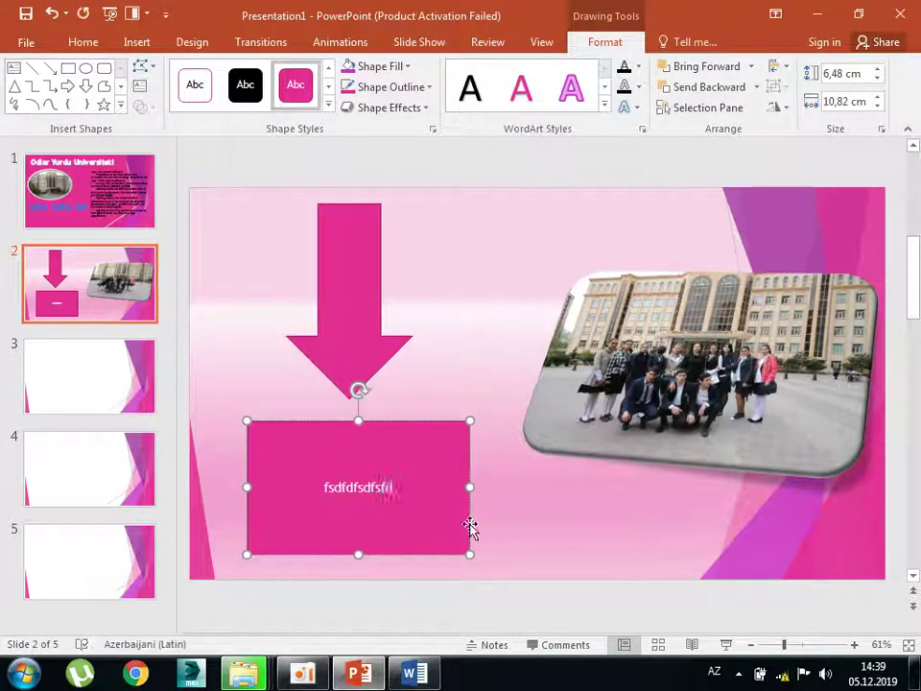
text(sdfsdfsdfsdfsdfsdfdsfsdfsdfsdfsdfsdfdffsfsdf)
click(464, 284)
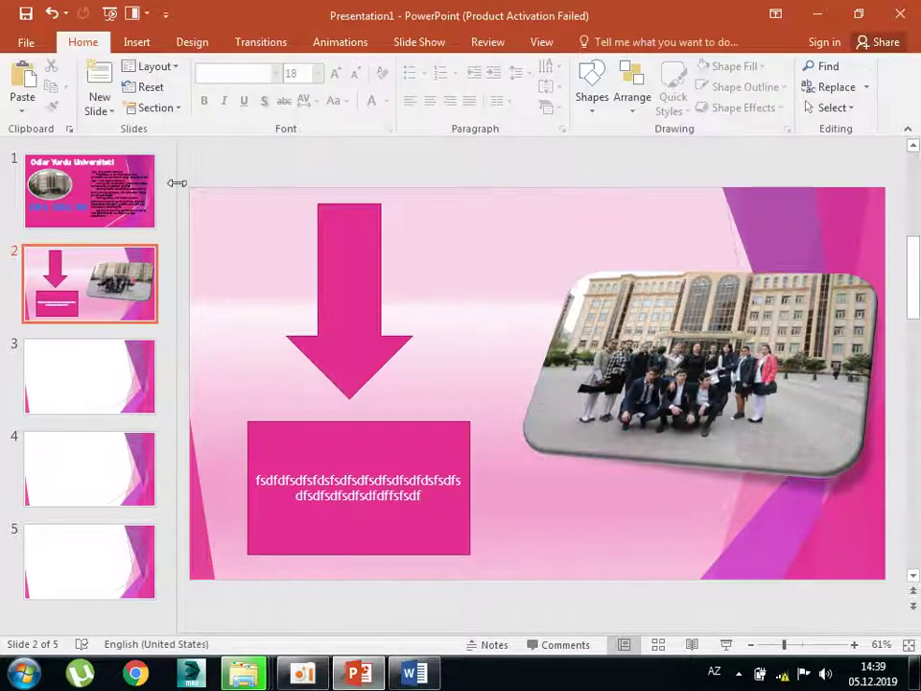
click(90, 173)
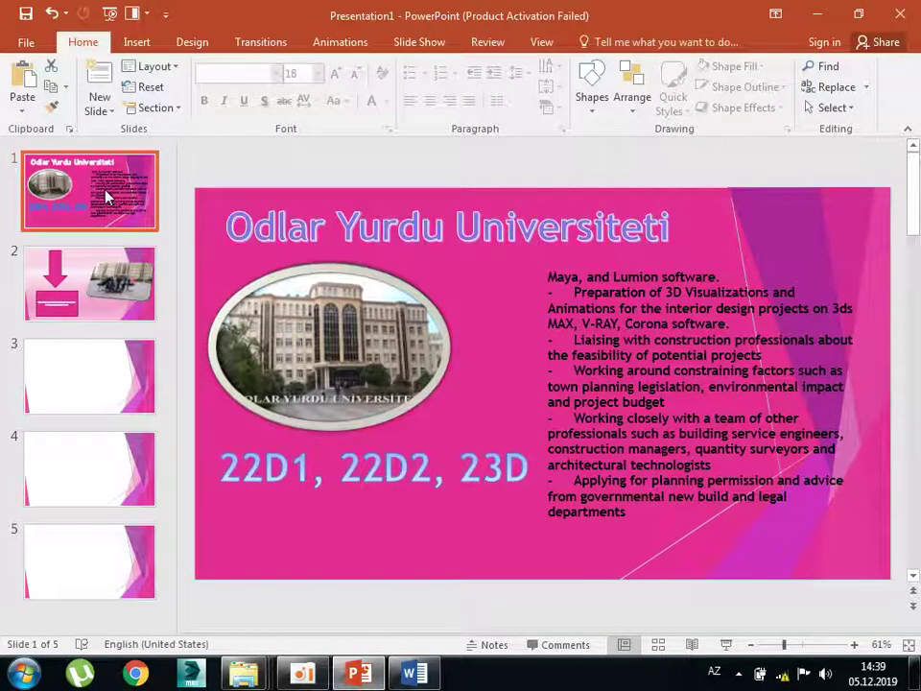
click(187, 43)
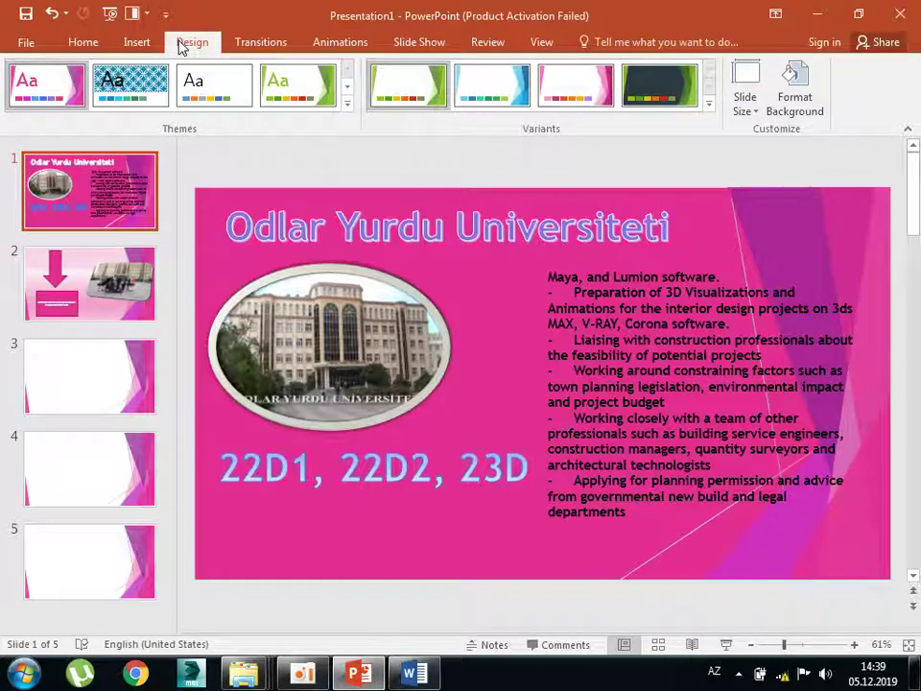
Apply the Curtains transition to slide 1.
click(251, 42)
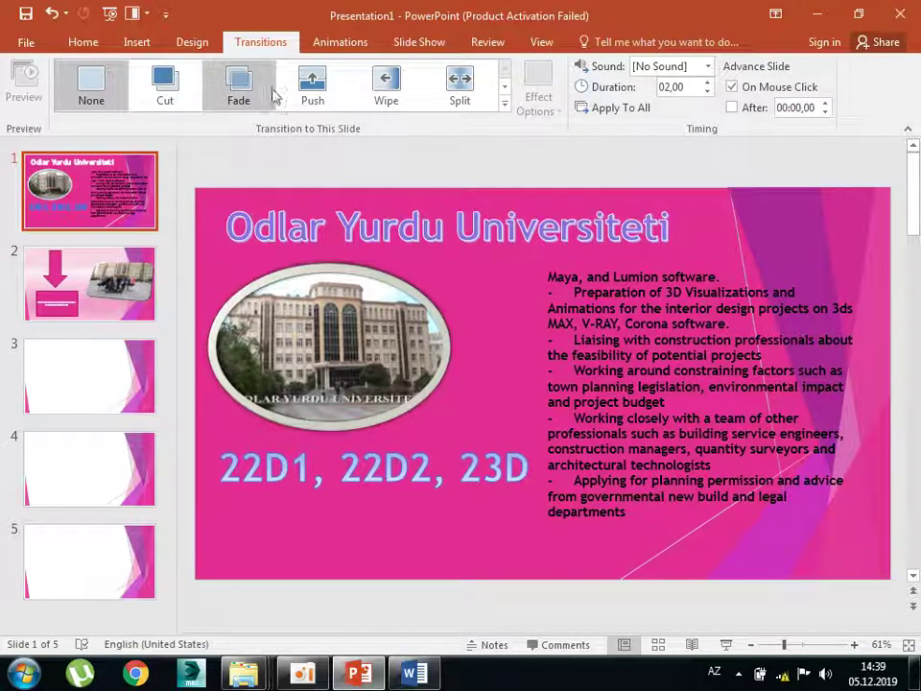
click(504, 103)
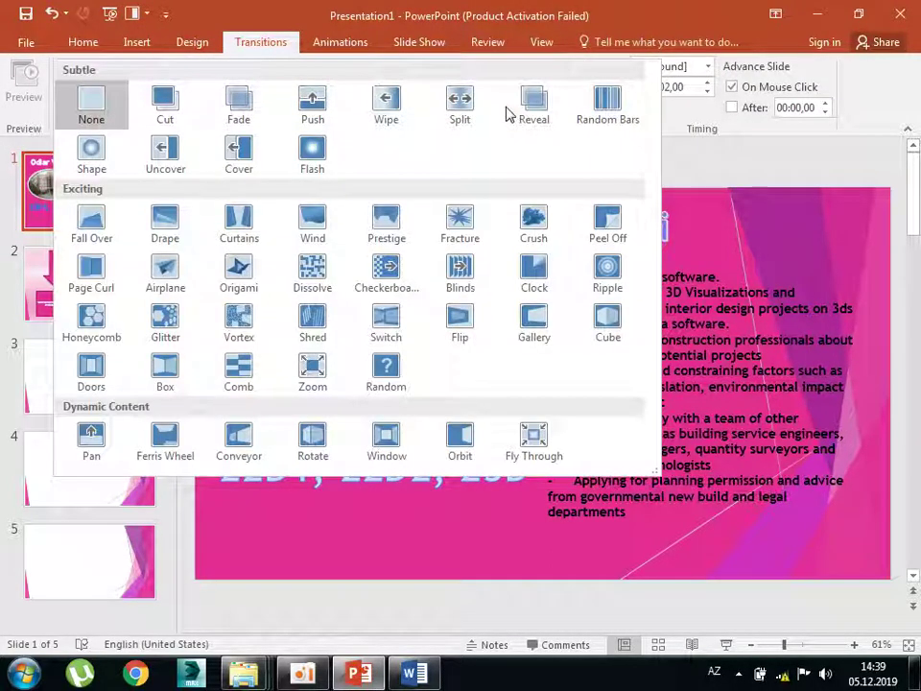
click(246, 225)
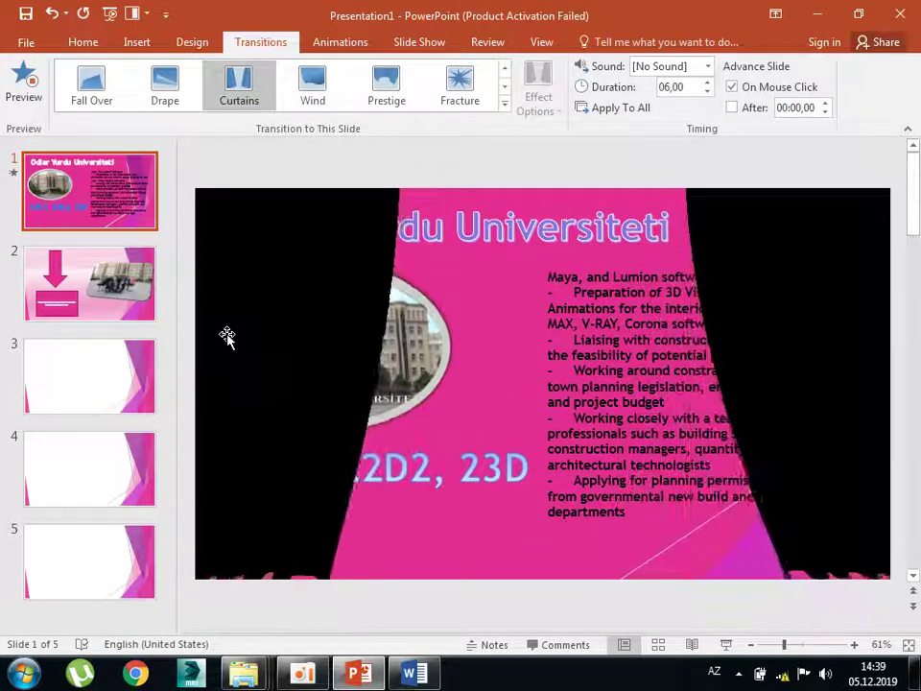
Apply the Drape transition to slide 2.
click(76, 268)
click(503, 87)
click(504, 104)
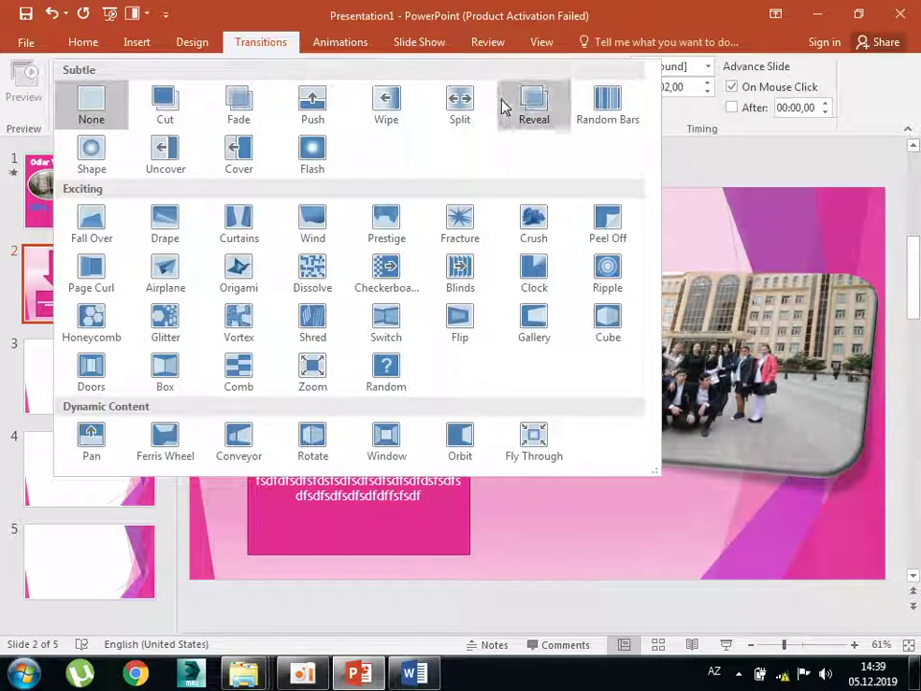
click(175, 228)
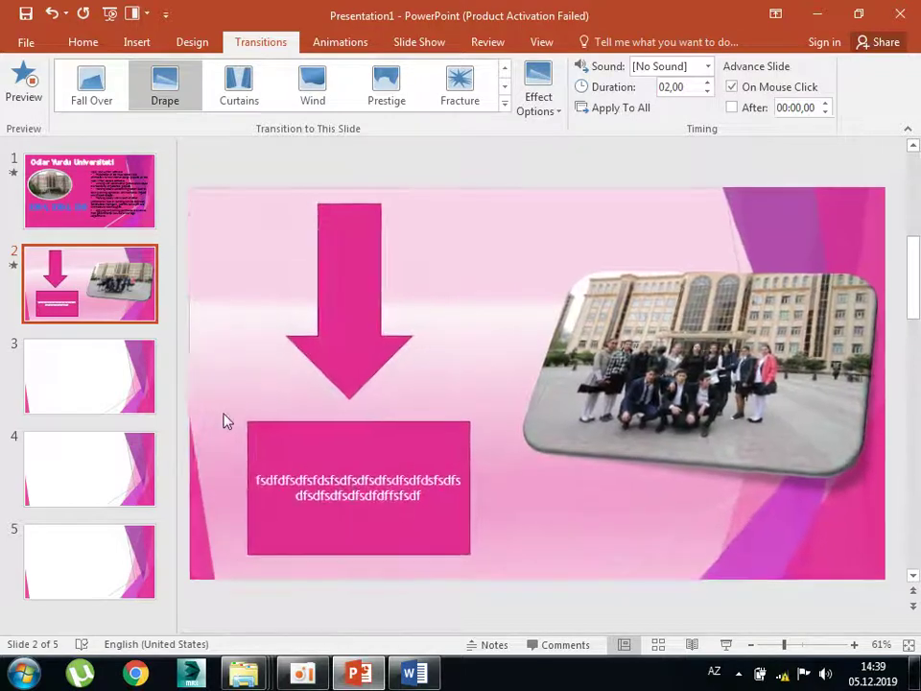
Select the 'Odlar Yurdu Universiteti' title on slide 1.
click(107, 179)
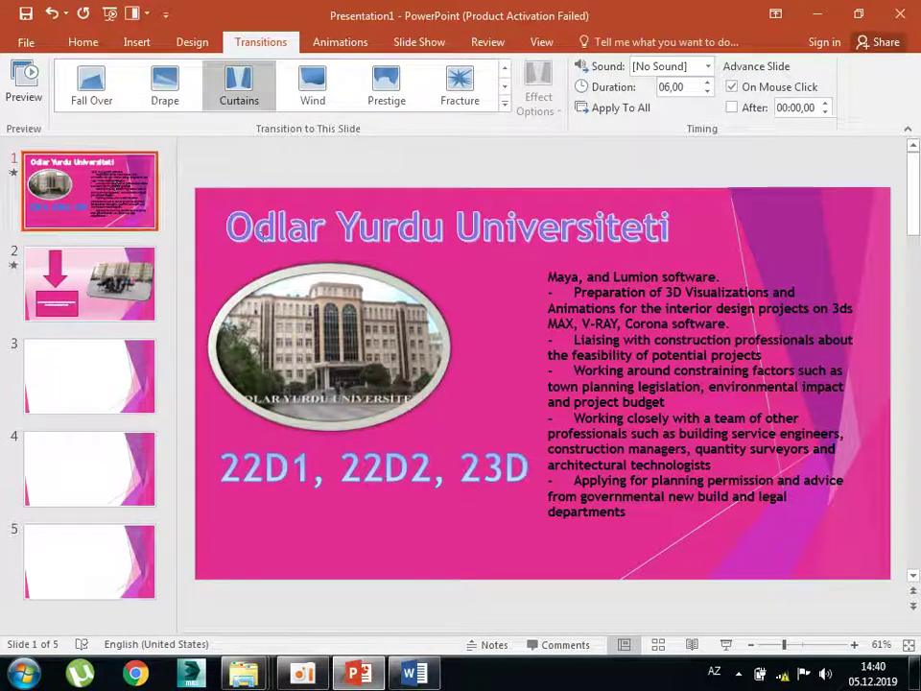
click(277, 228)
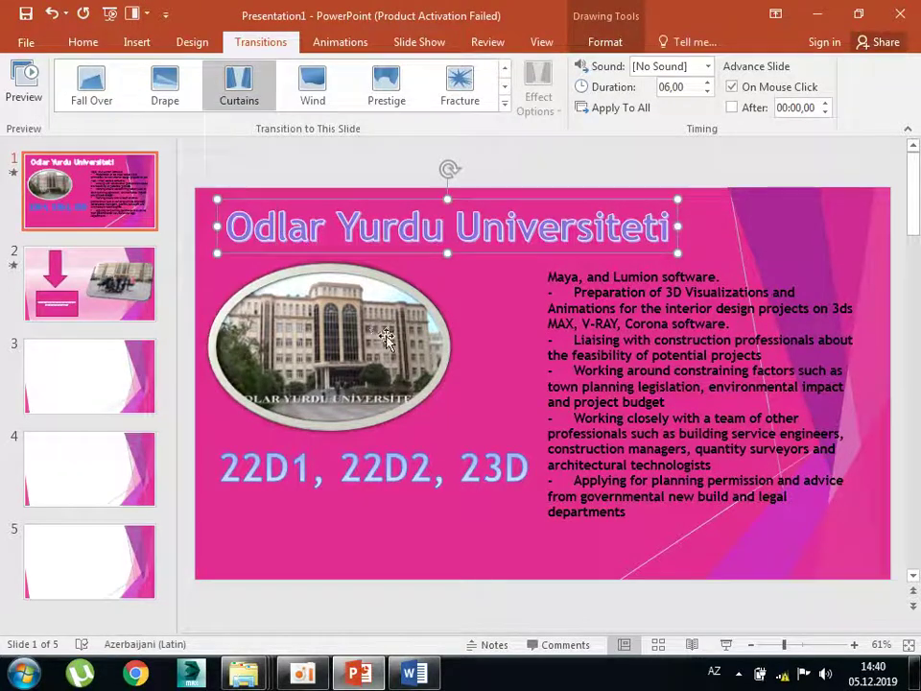
click(340, 43)
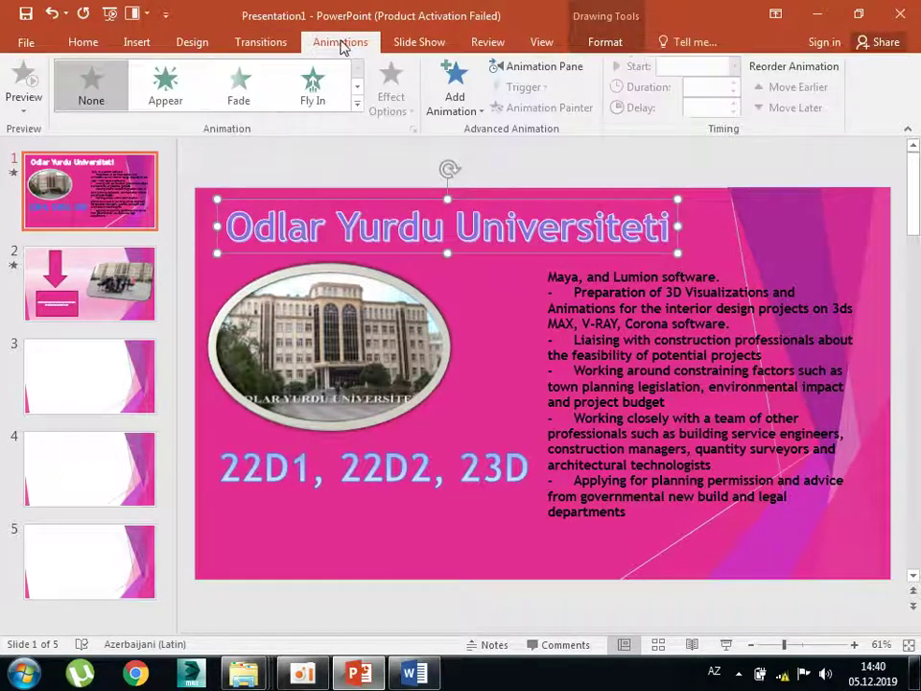
Expand the animation gallery for the slide 1 title and open More Entrance Effects.
click(357, 106)
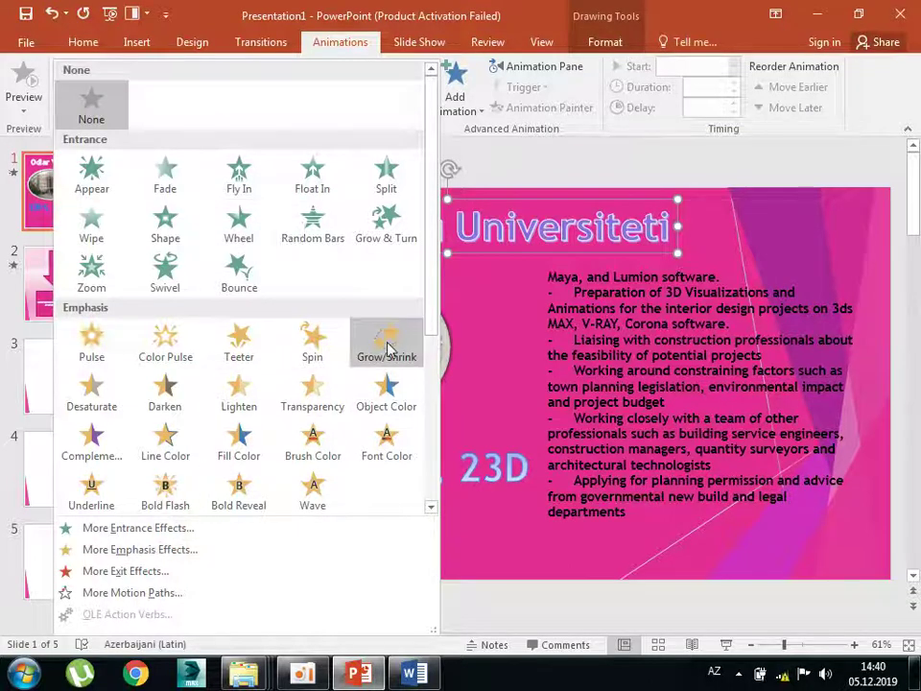
drag(434, 264, 440, 351)
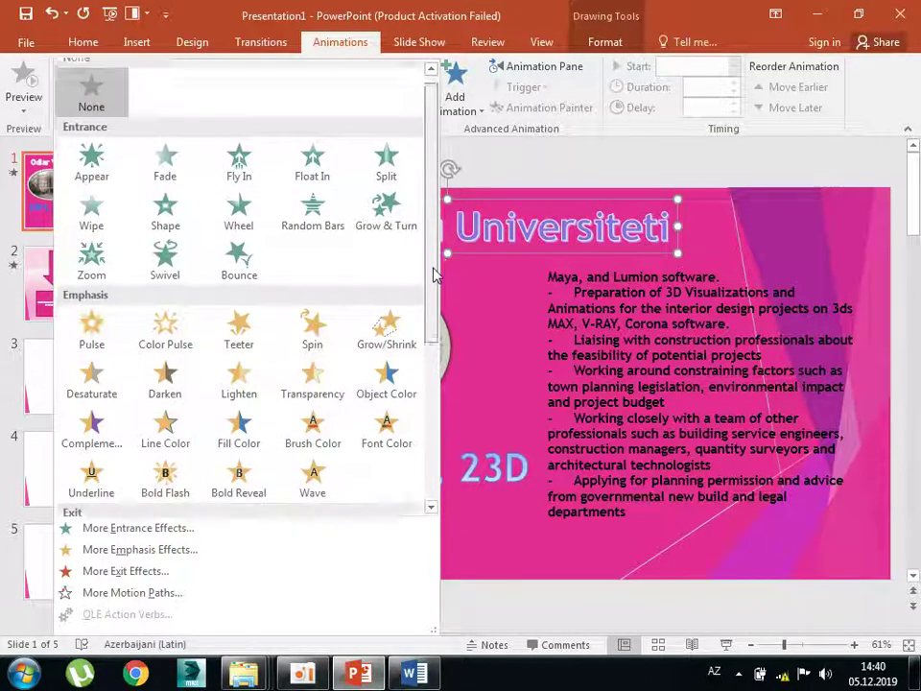
scroll(299, 396, down, 1)
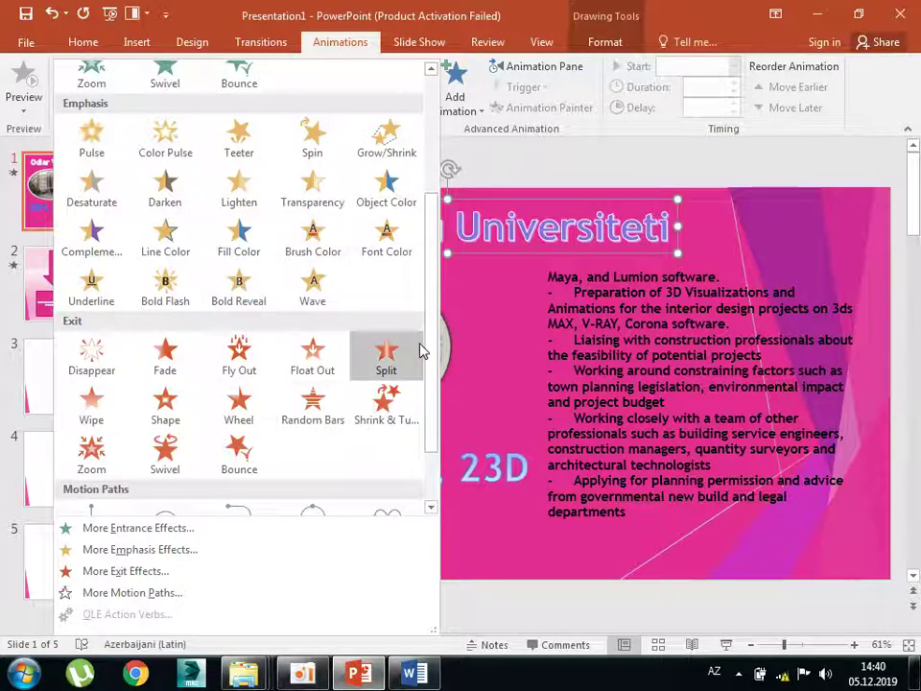
scroll(419, 350, up, 4)
mouse_move(426, 282)
mouse_down()
mouse_move(434, 437)
mouse_move(430, 379)
mouse_up()
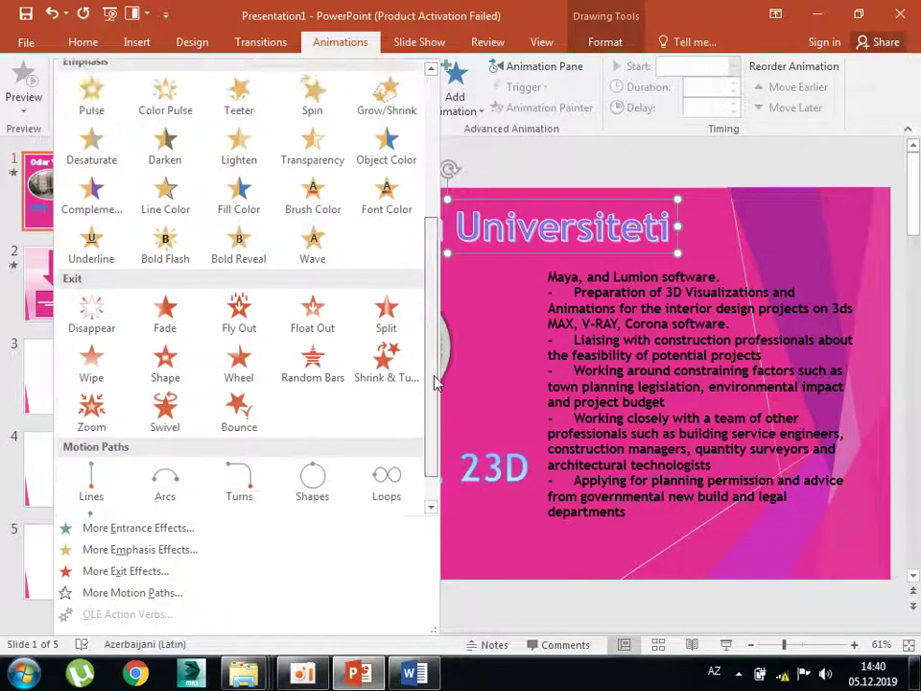
click(154, 533)
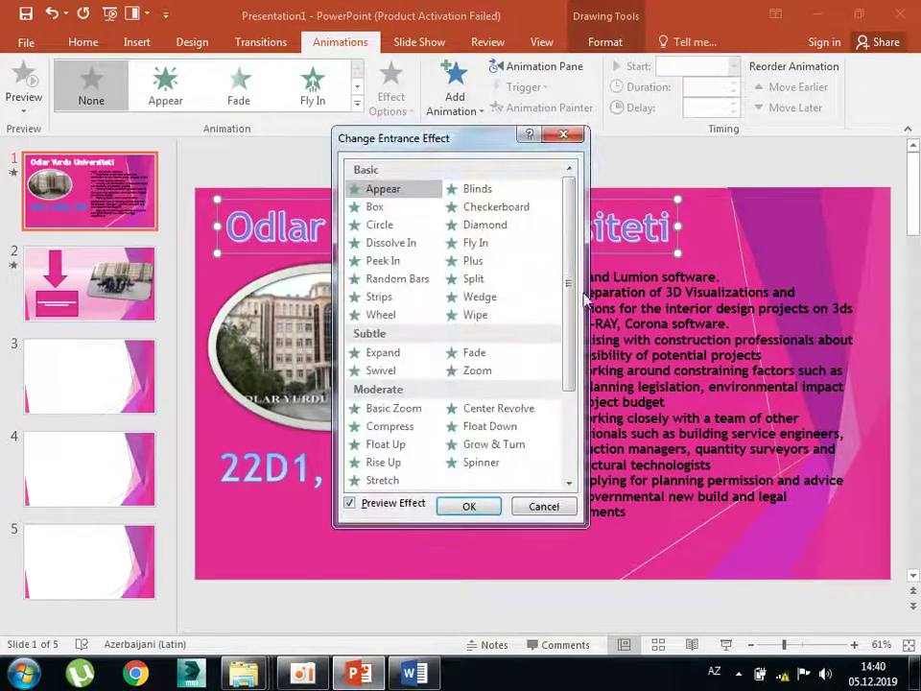
Preview the Drop, Curve Up, Bounce, Pinwheel, Boomerang and Flip entrance effects on the title.
drag(575, 299, 588, 411)
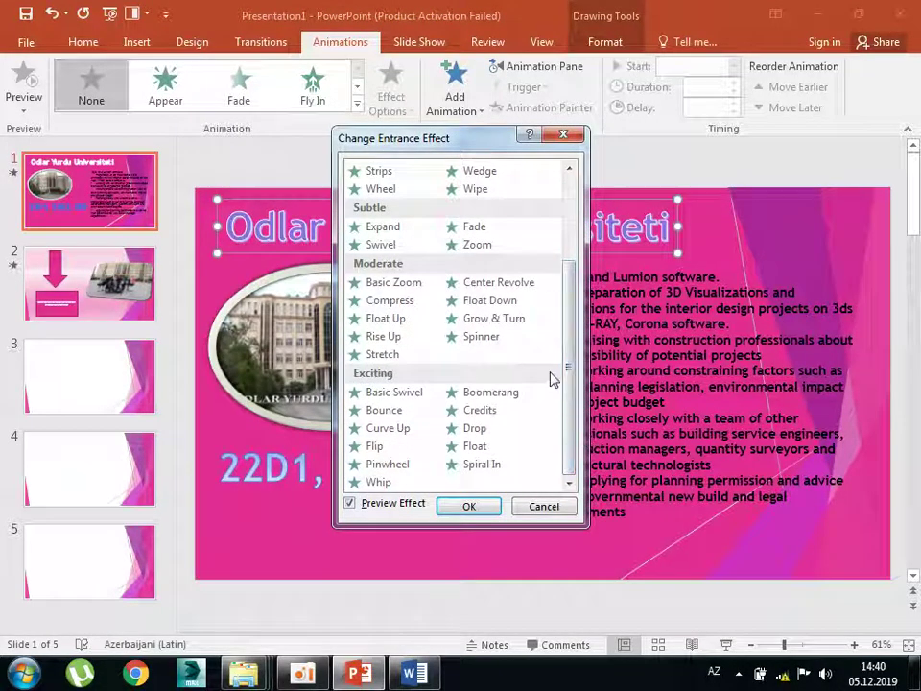
click(476, 427)
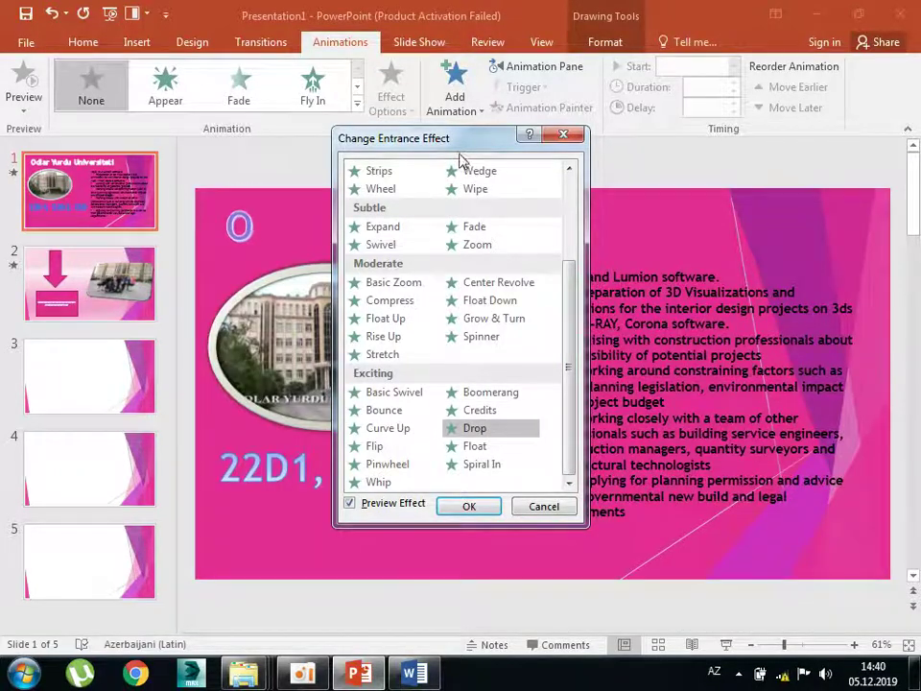
drag(458, 154, 677, 311)
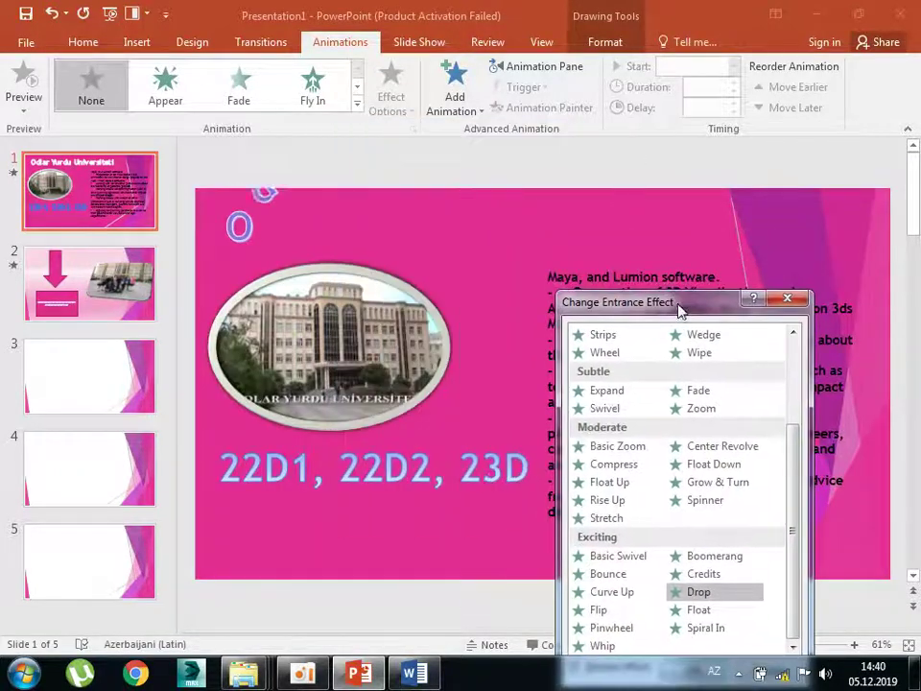
click(614, 592)
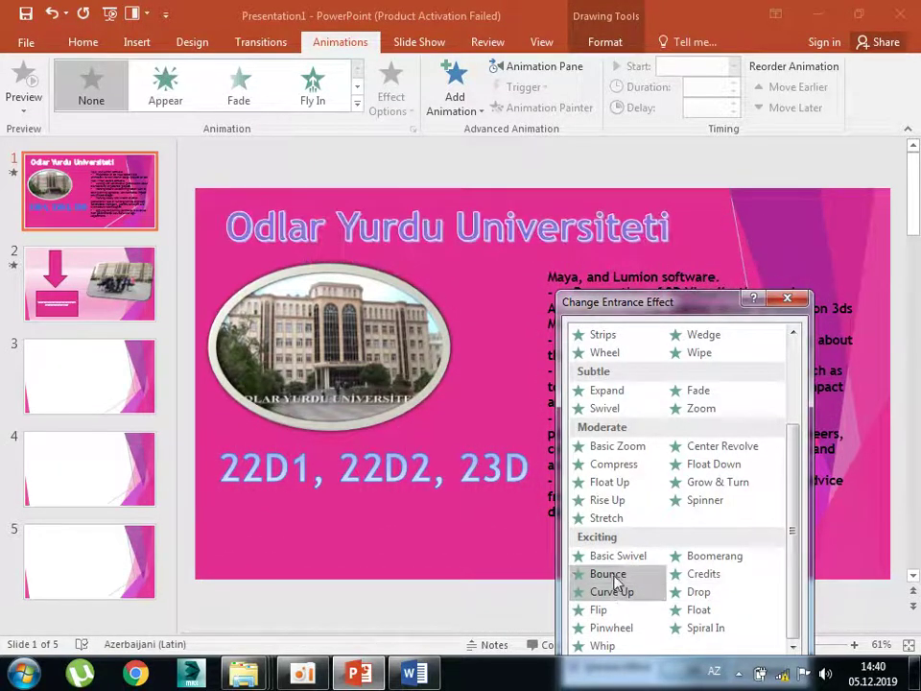
click(608, 573)
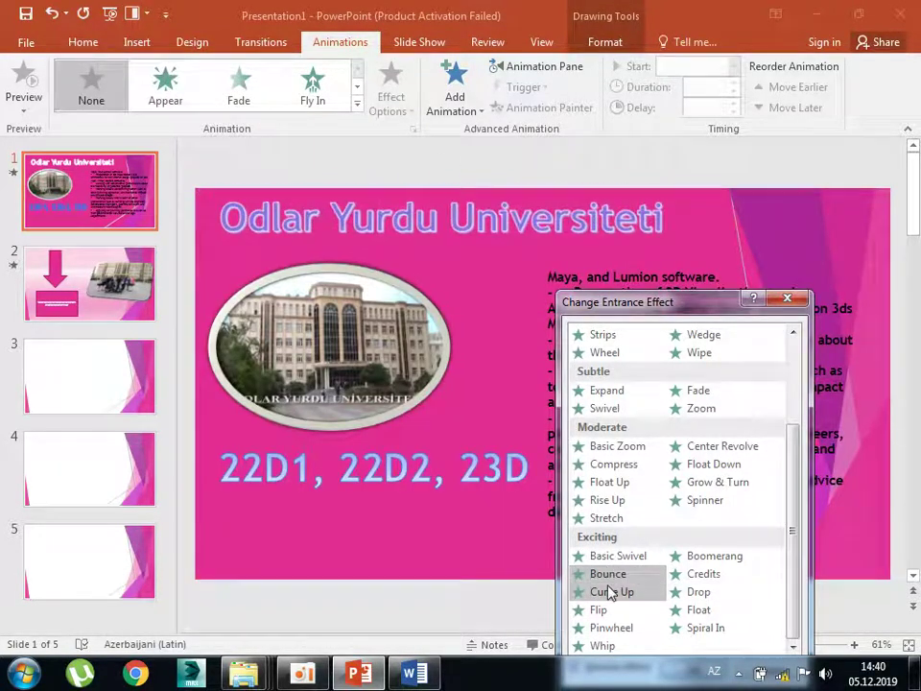
click(612, 591)
click(611, 630)
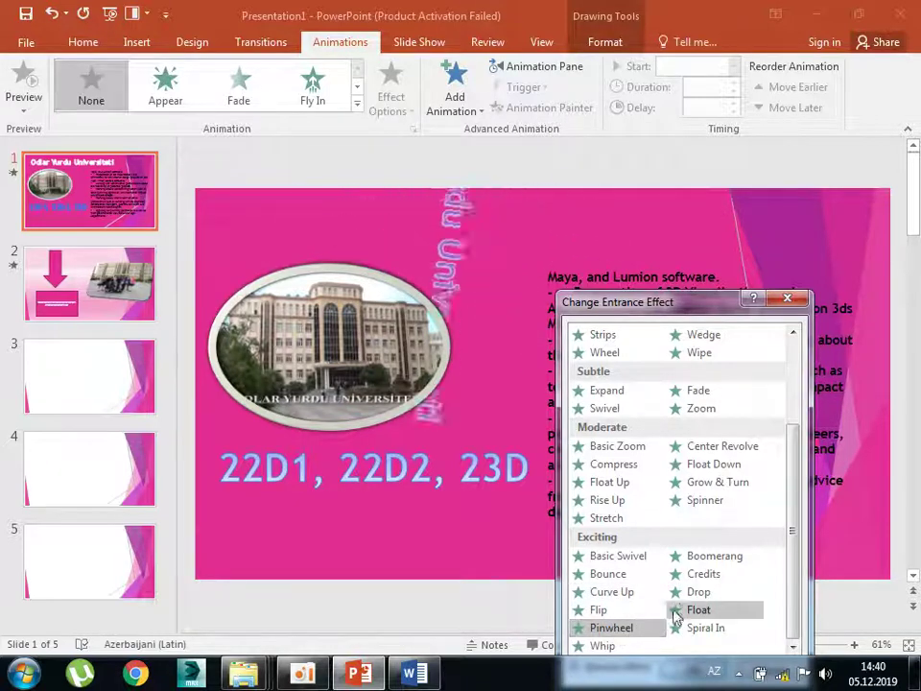
click(704, 561)
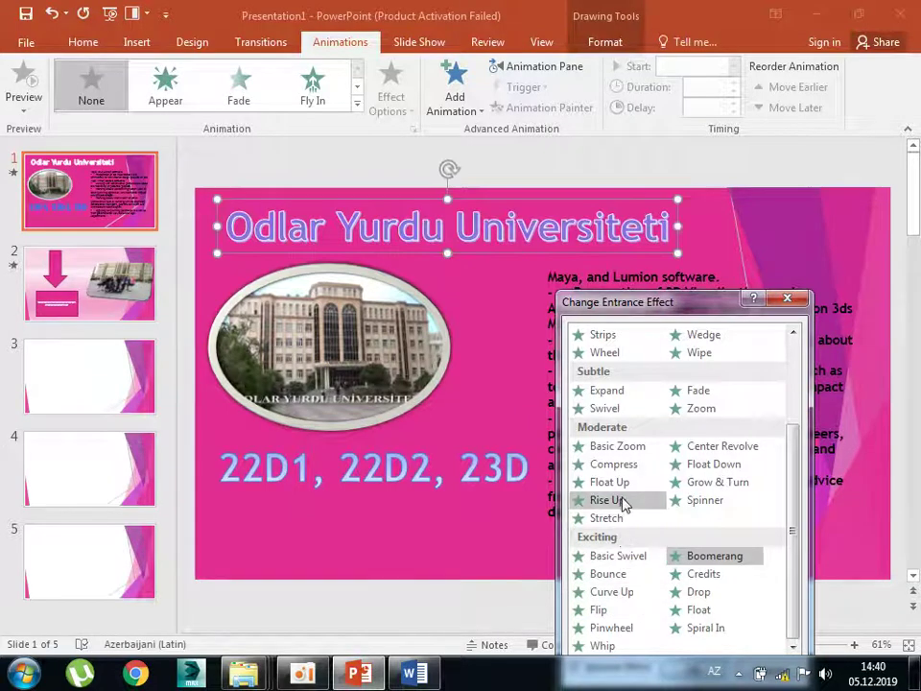
click(603, 619)
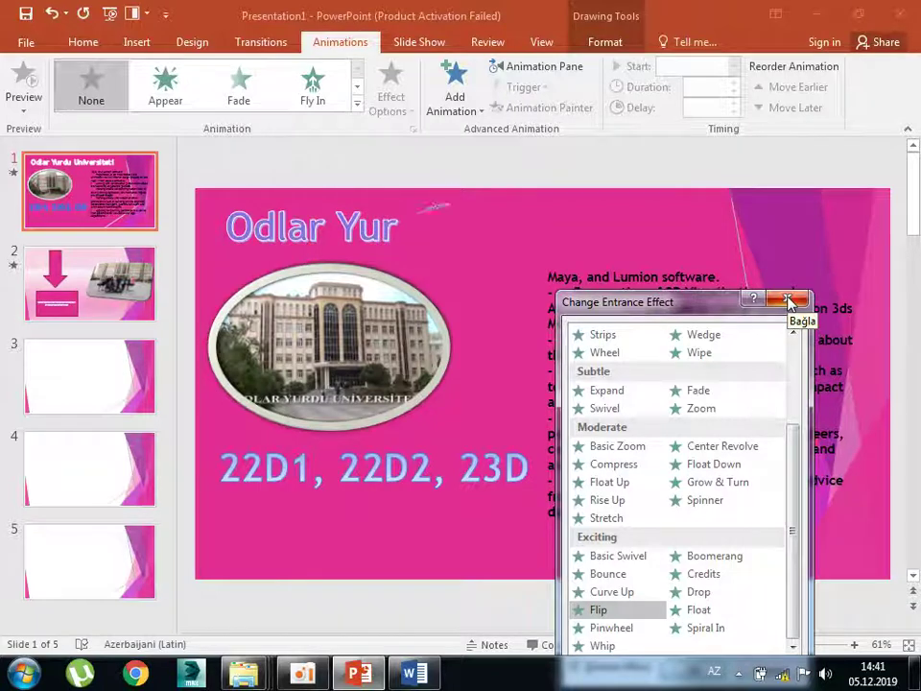
Confirm Boomerang for the title, then select the 22D1, 22D2, 23D text.
click(695, 555)
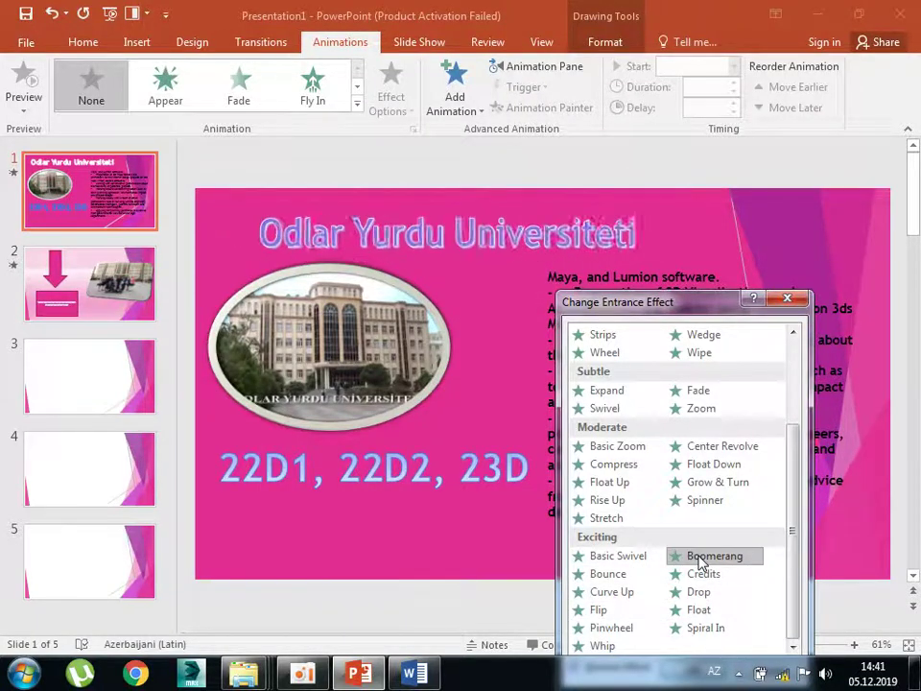
drag(733, 302, 686, 204)
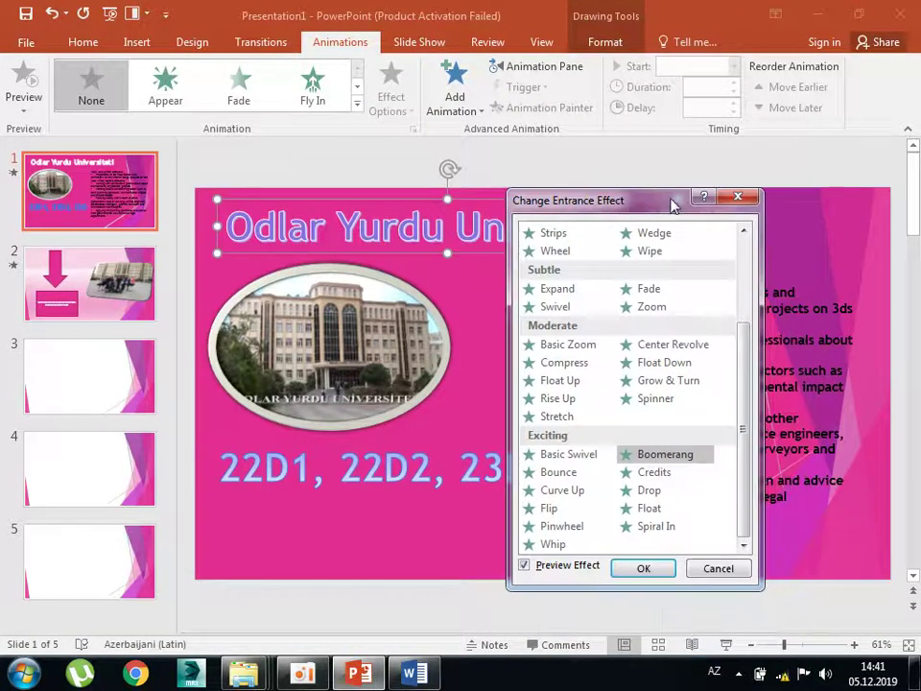
click(656, 568)
click(430, 468)
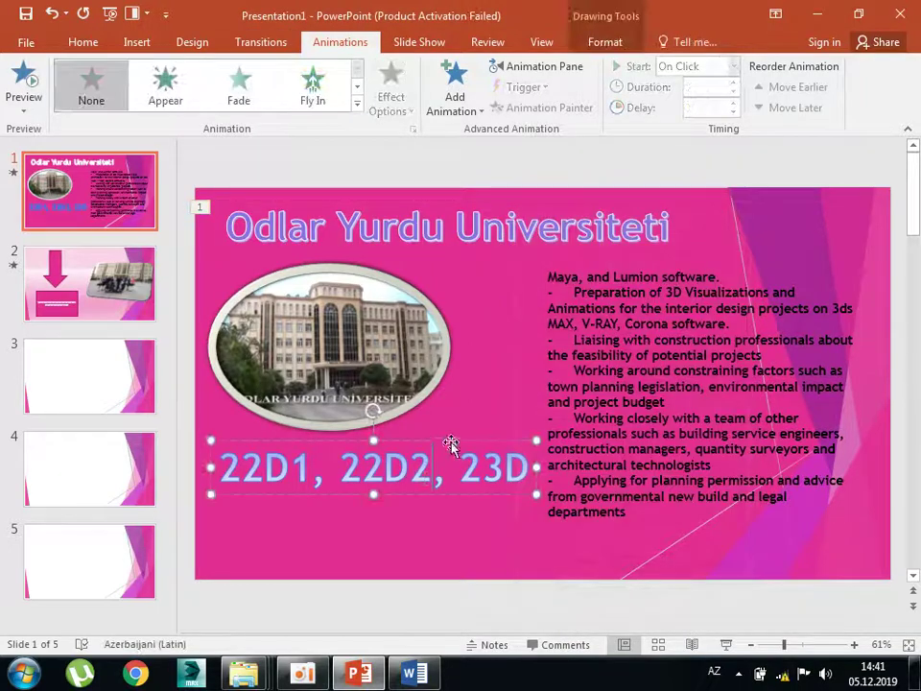
Add a Flip entrance effect to the 22D1, 22D2, 23D text.
click(357, 90)
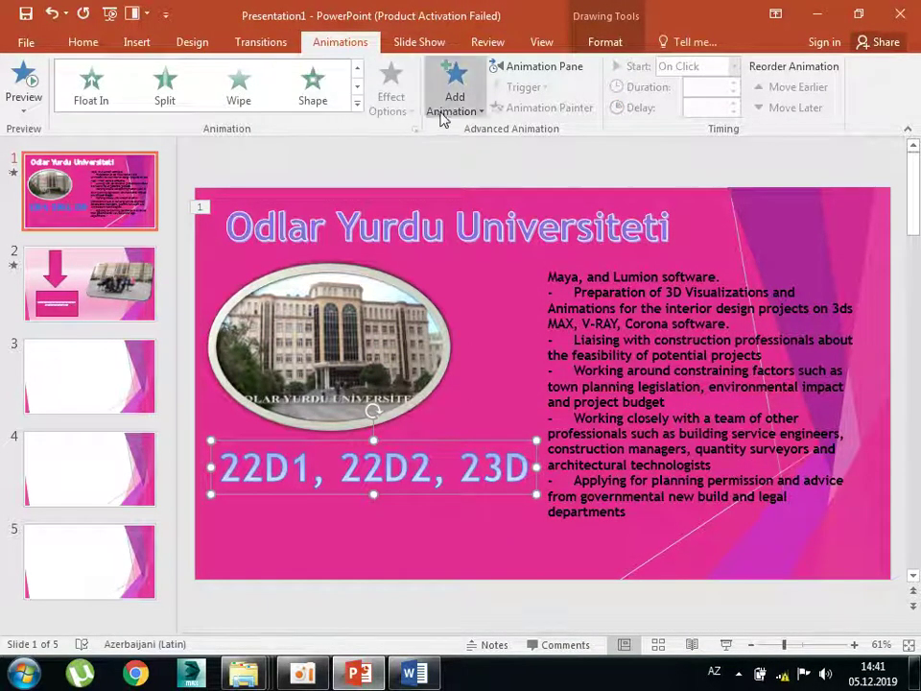
click(466, 113)
click(499, 547)
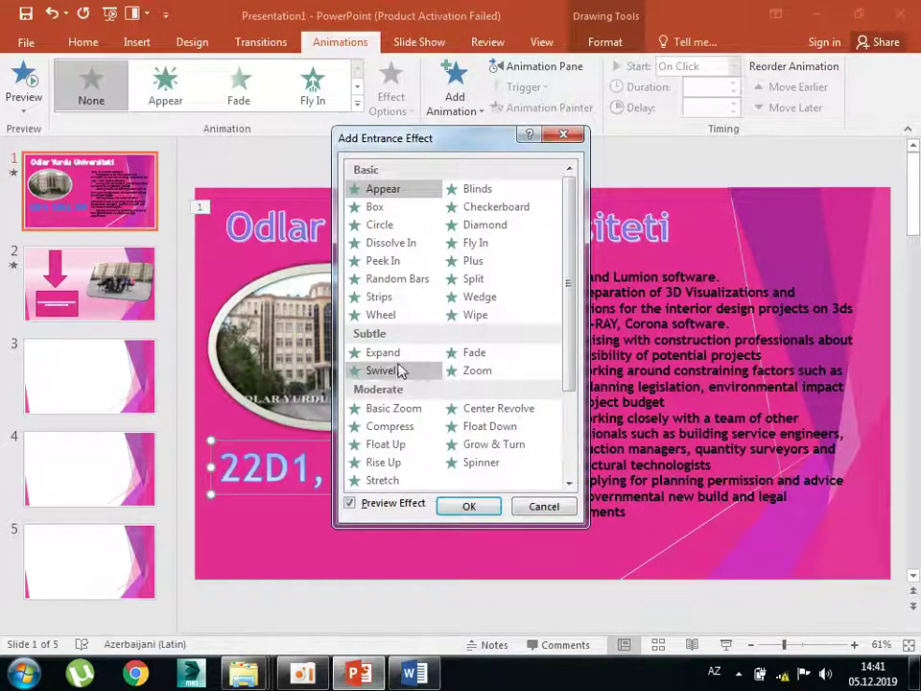
scroll(572, 360, down, 2)
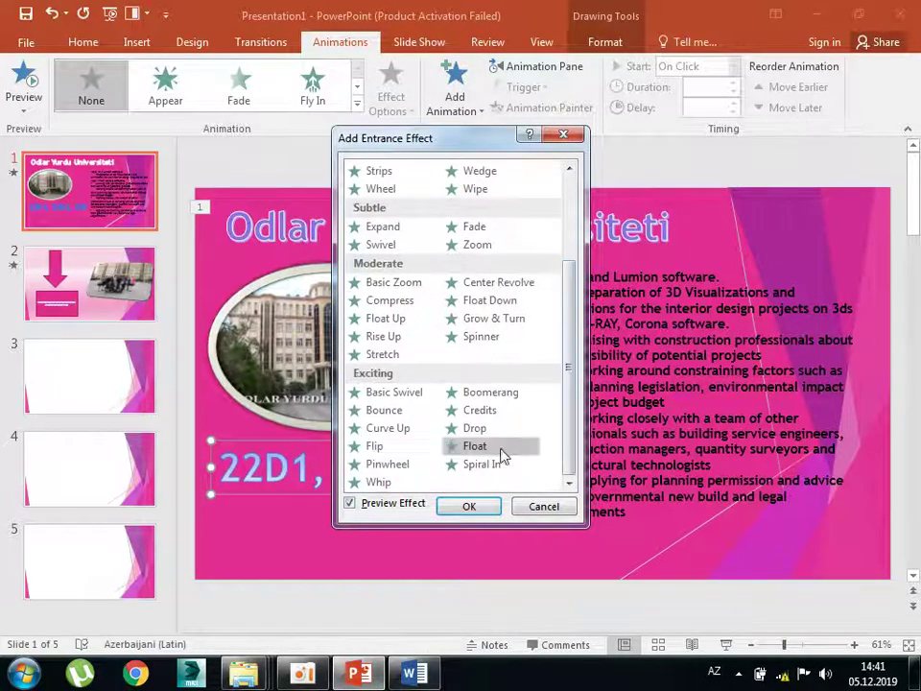
click(374, 445)
click(467, 506)
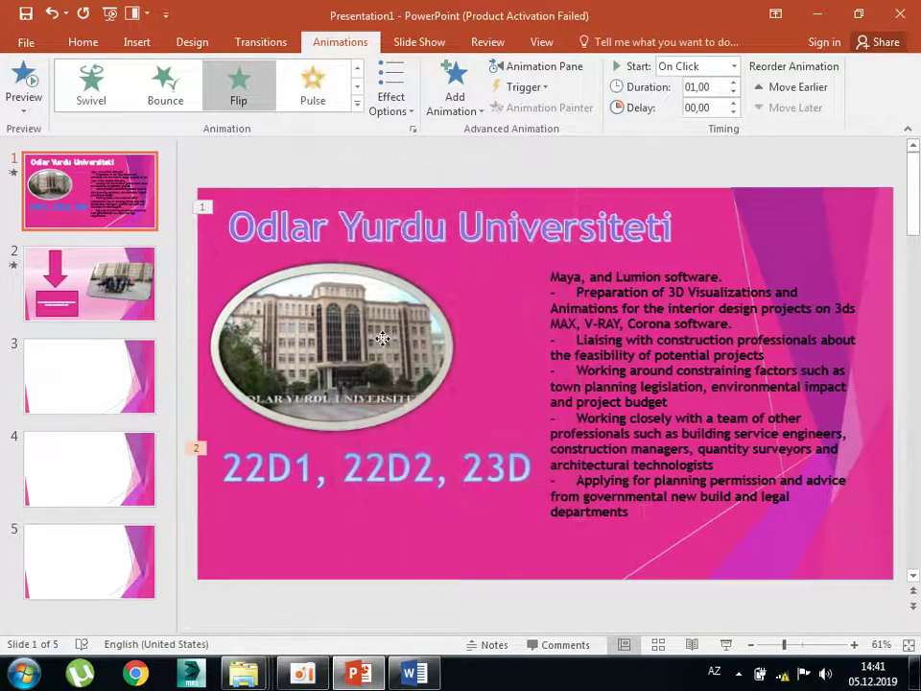
Give the building photo and bulleted text a Color Pulse emphasis, then go to slide 2.
click(383, 343)
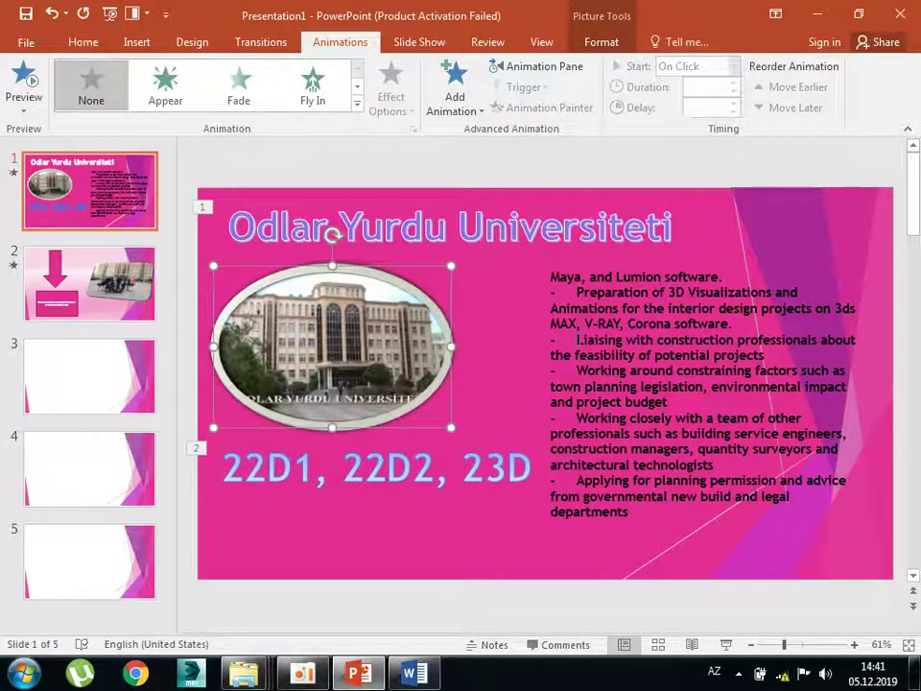
shift+click(610, 323)
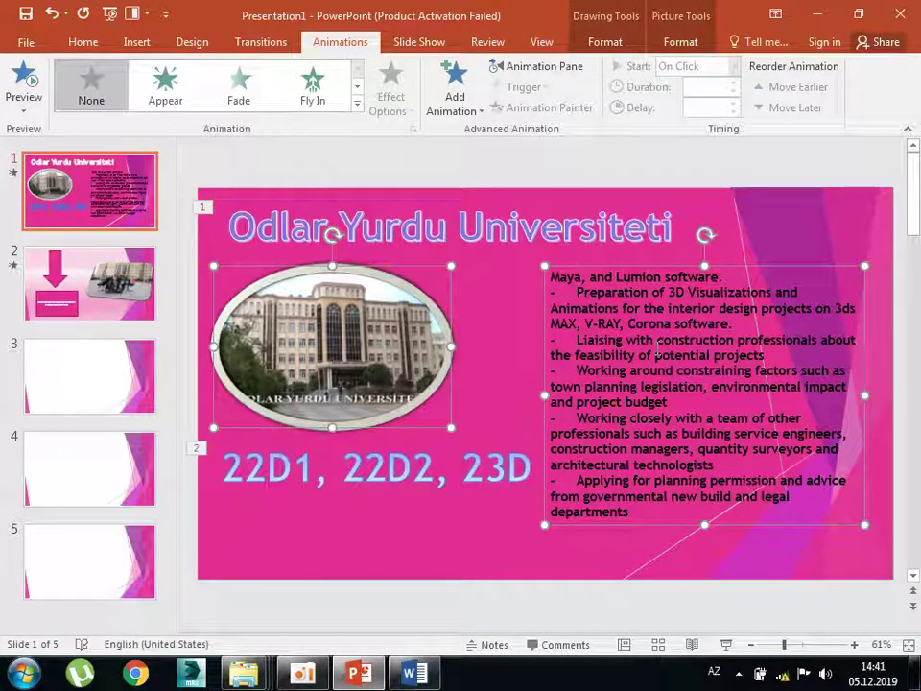
click(471, 104)
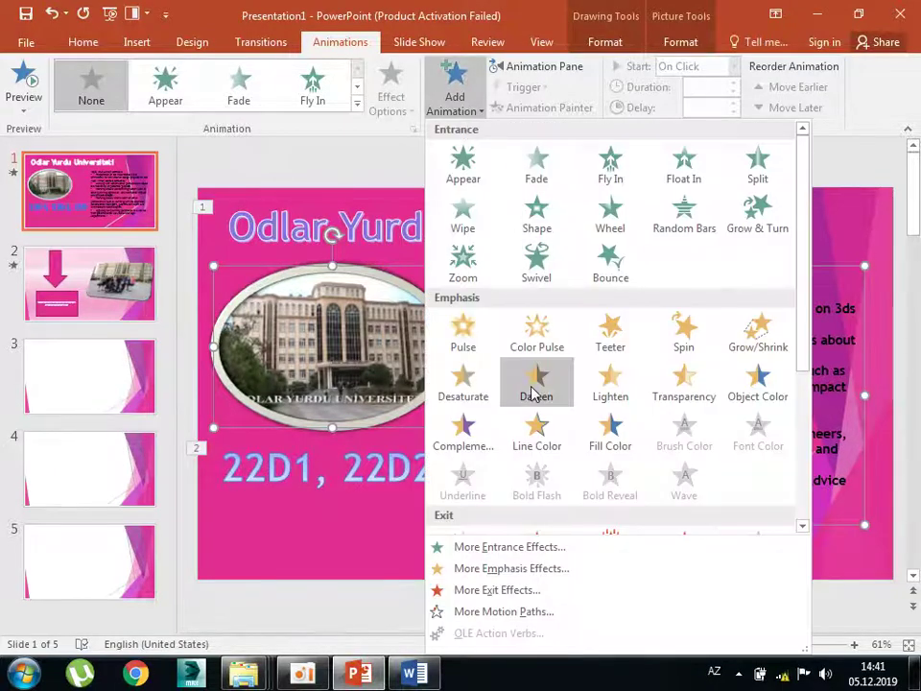
click(539, 333)
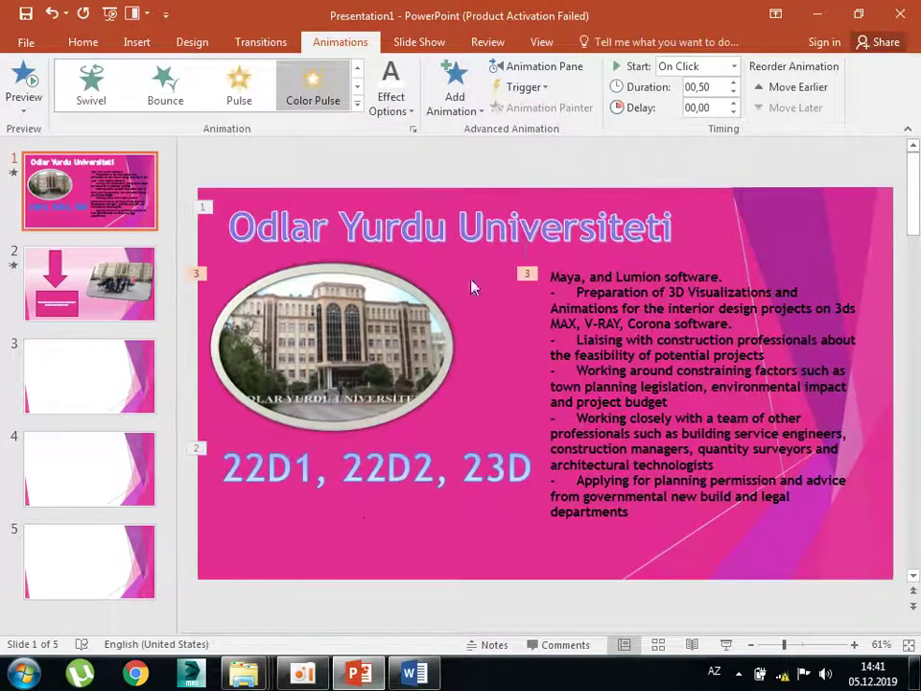
click(129, 300)
click(583, 270)
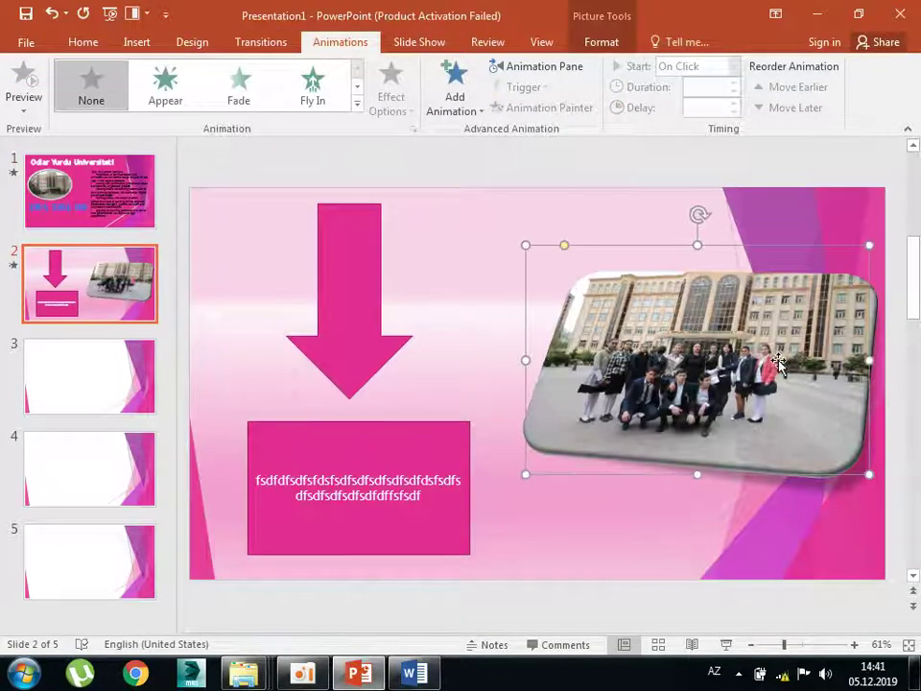
Animate the group photo with Grow & Turn and the arrow and rectangle with Zoom.
click(447, 101)
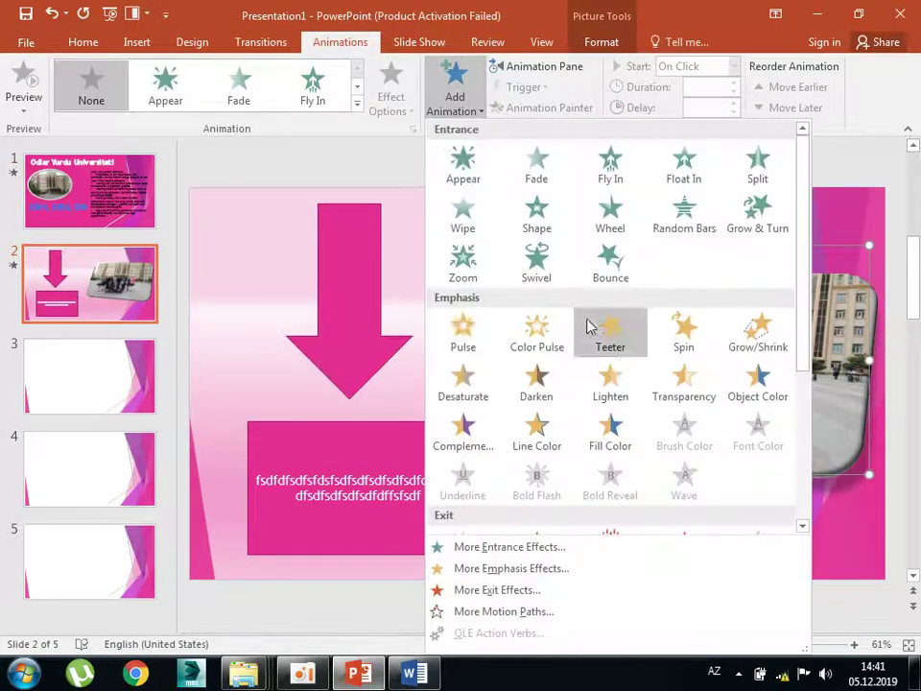
click(756, 214)
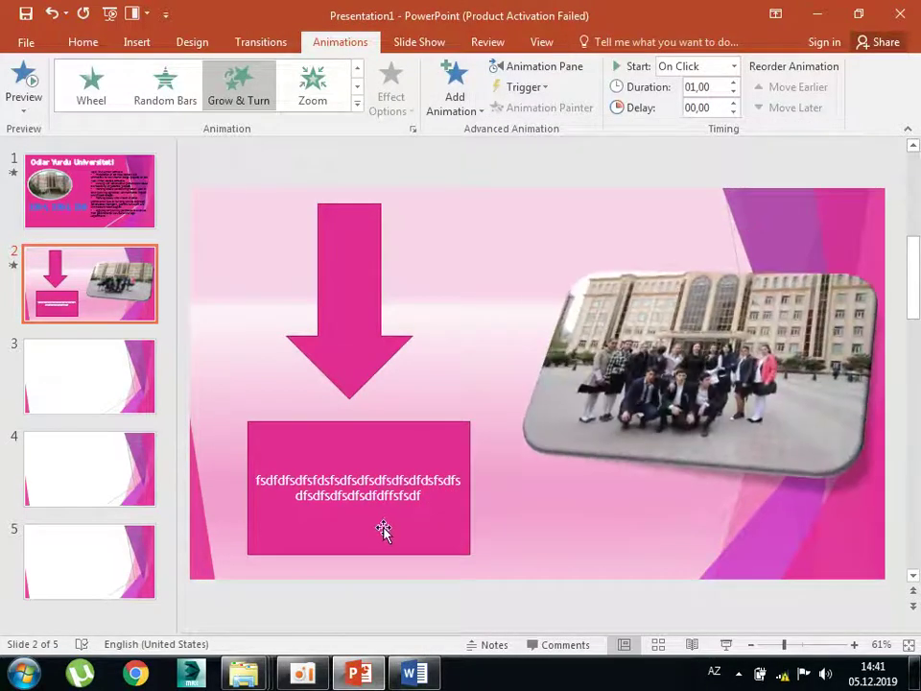
click(345, 341)
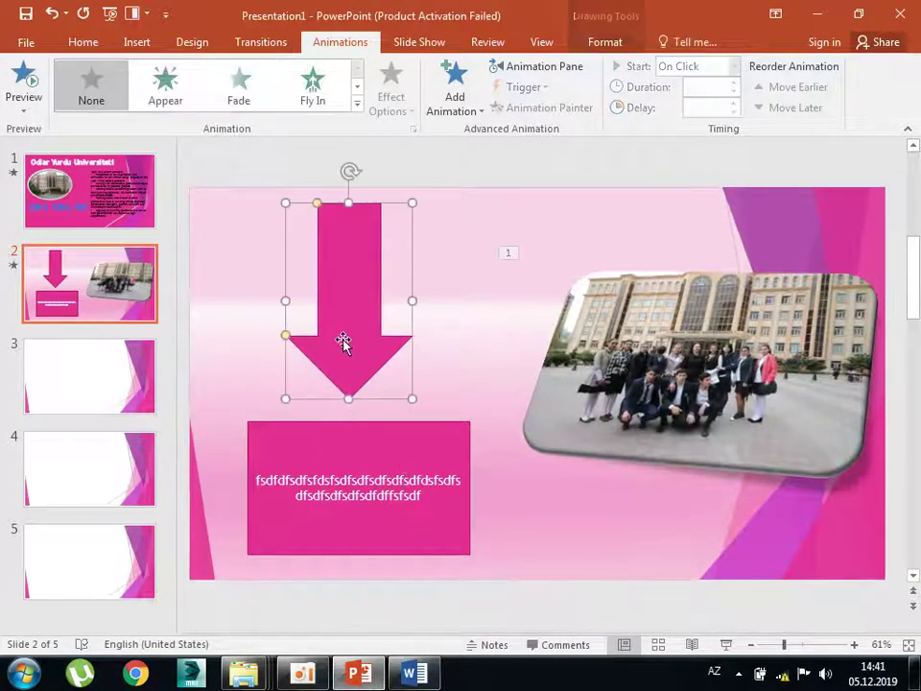
shift+click(442, 435)
click(356, 109)
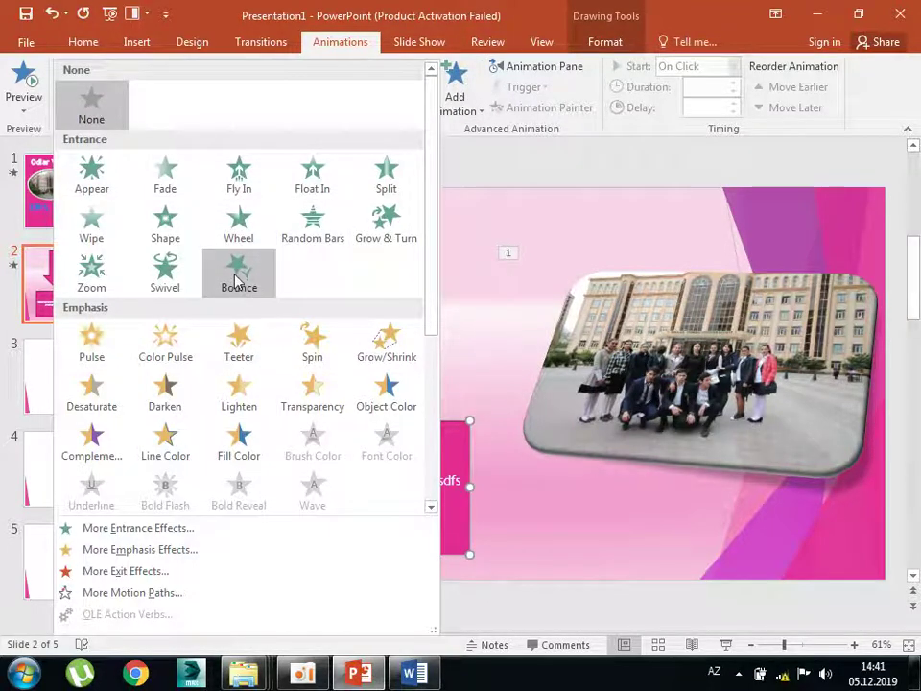
click(101, 280)
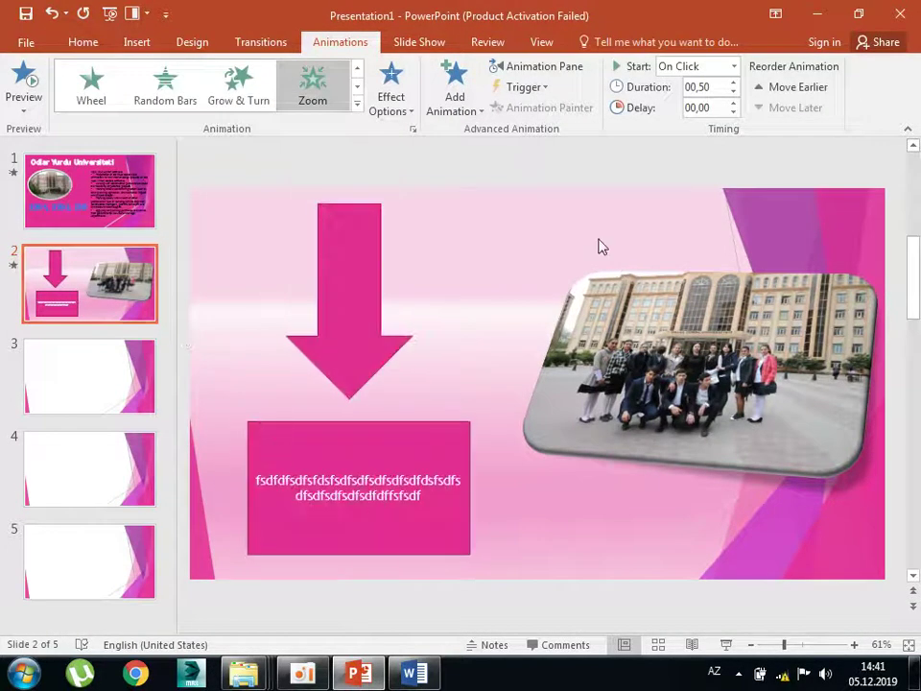
click(152, 165)
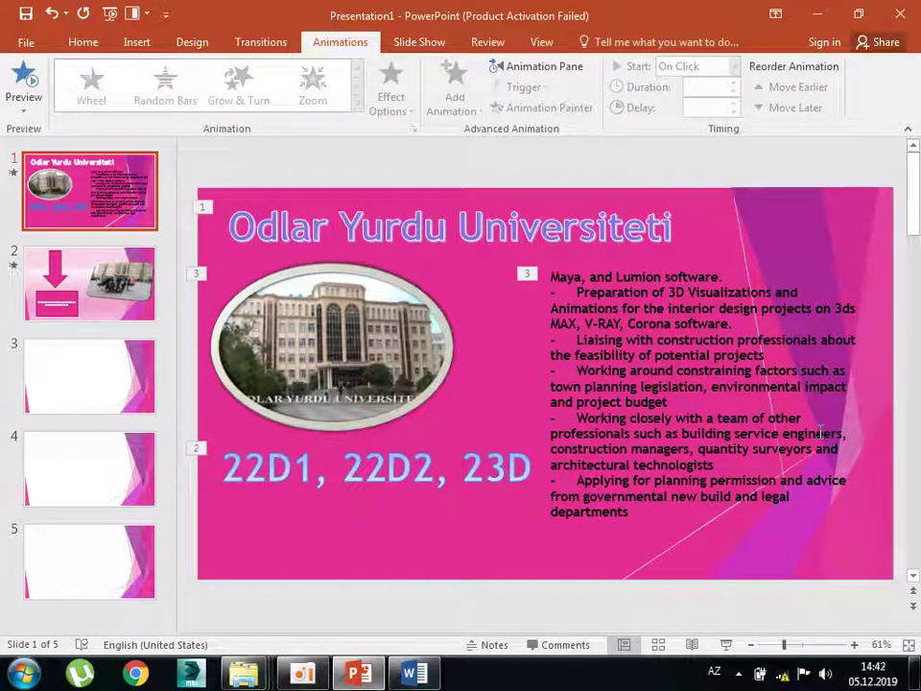
Preview the slideshow from slide 1 through slide 3, then exit back to slide 1.
click(398, 44)
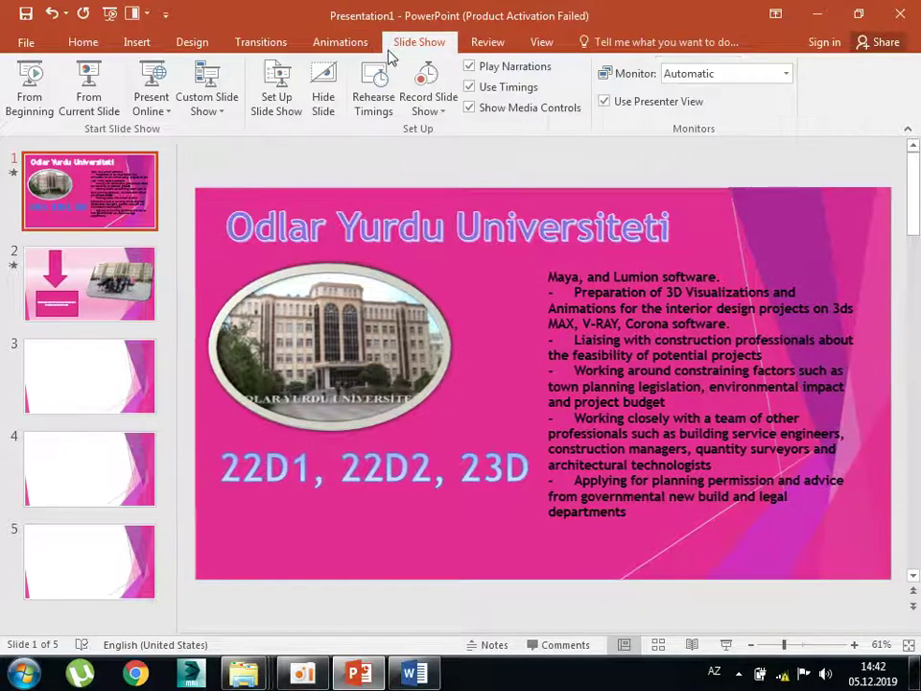
click(37, 96)
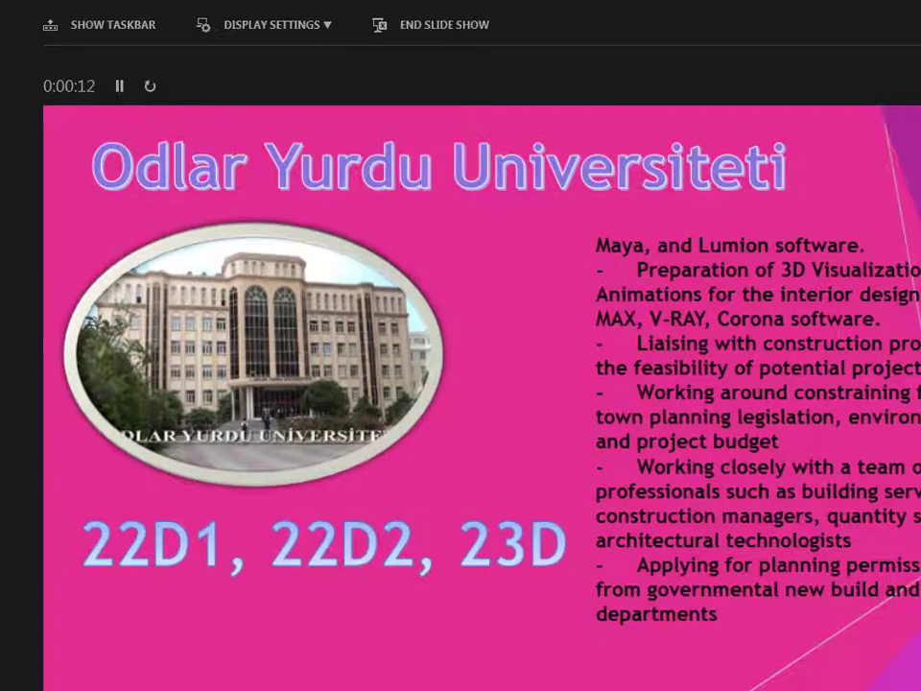
click(818, 516)
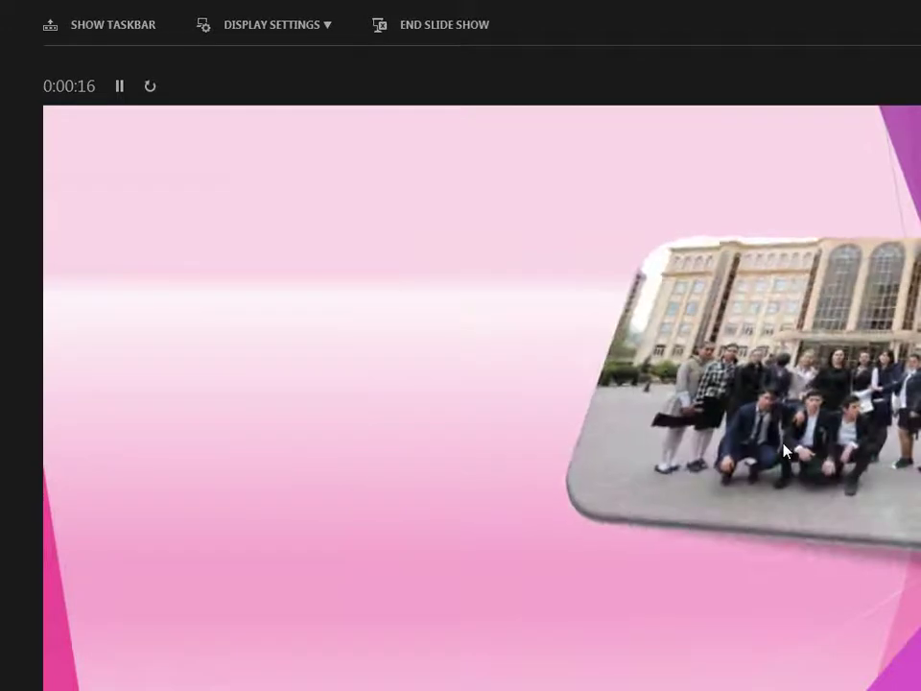
click(783, 443)
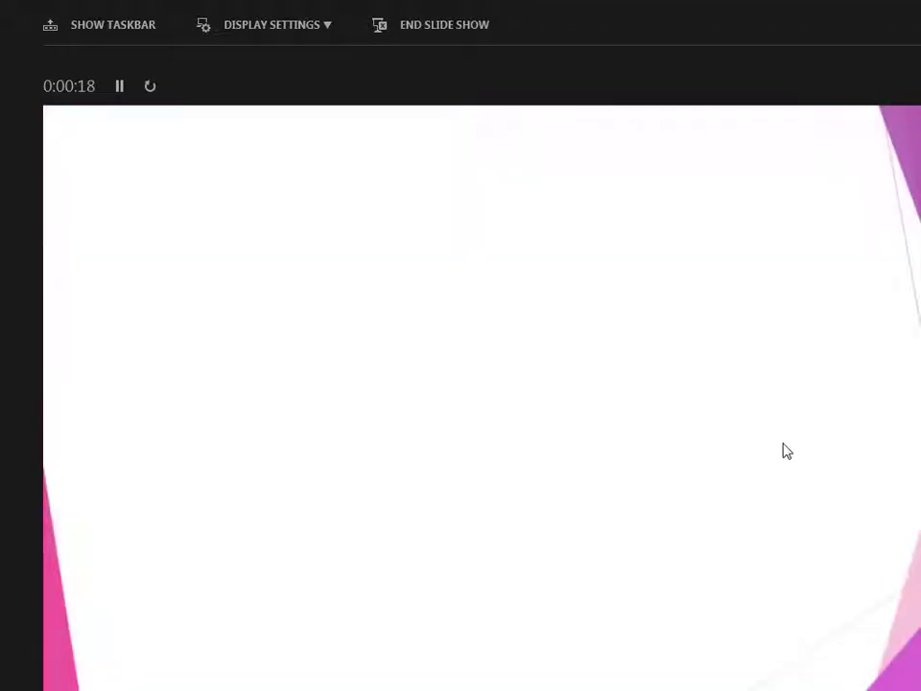
key(Escape)
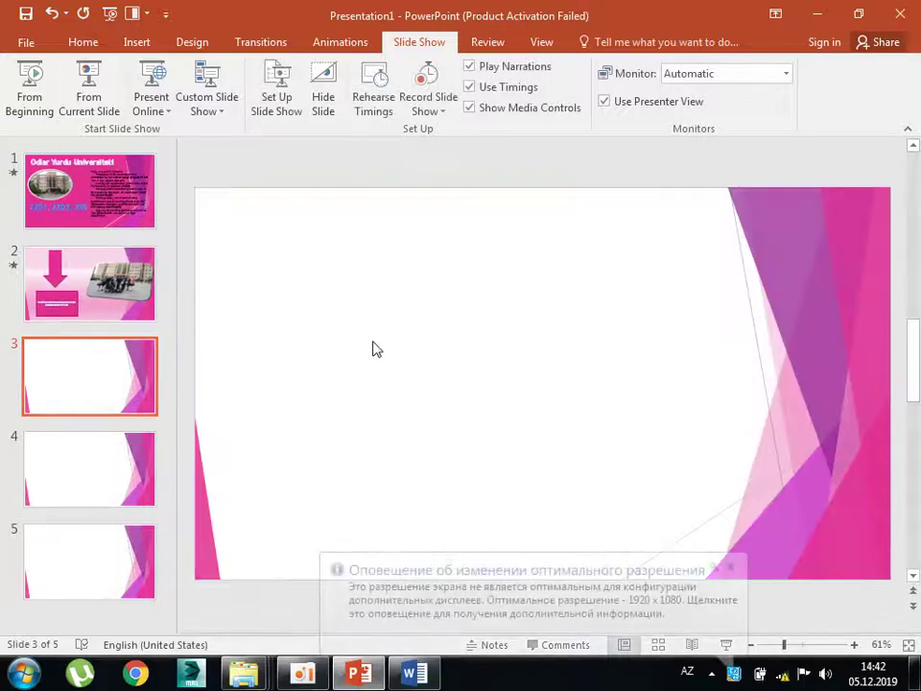
key(Up)
key(Up)
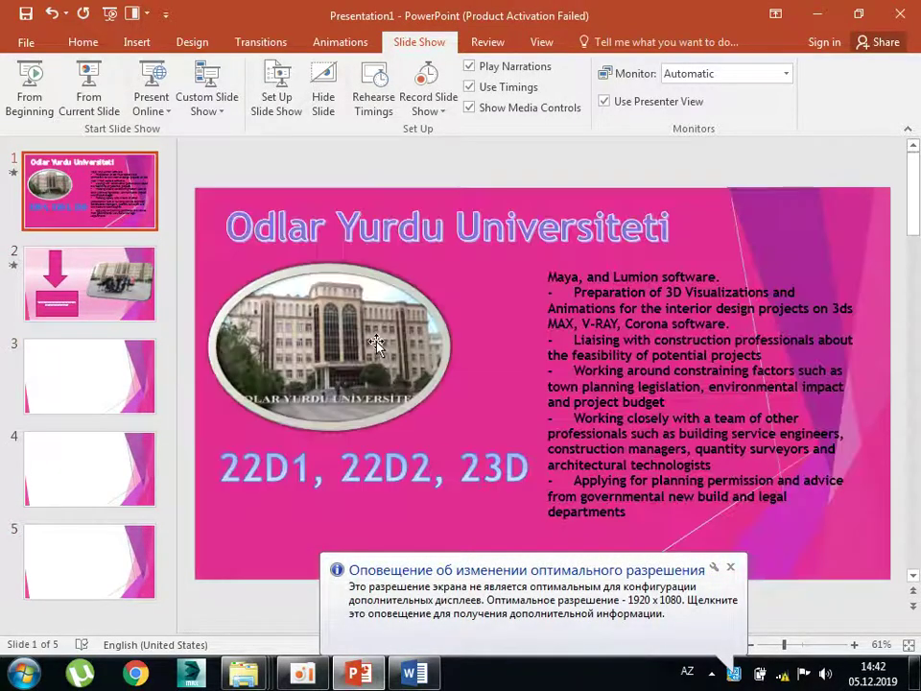
Change the slide 1 building photo's animation to Wheel, then move to slide 2.
click(376, 344)
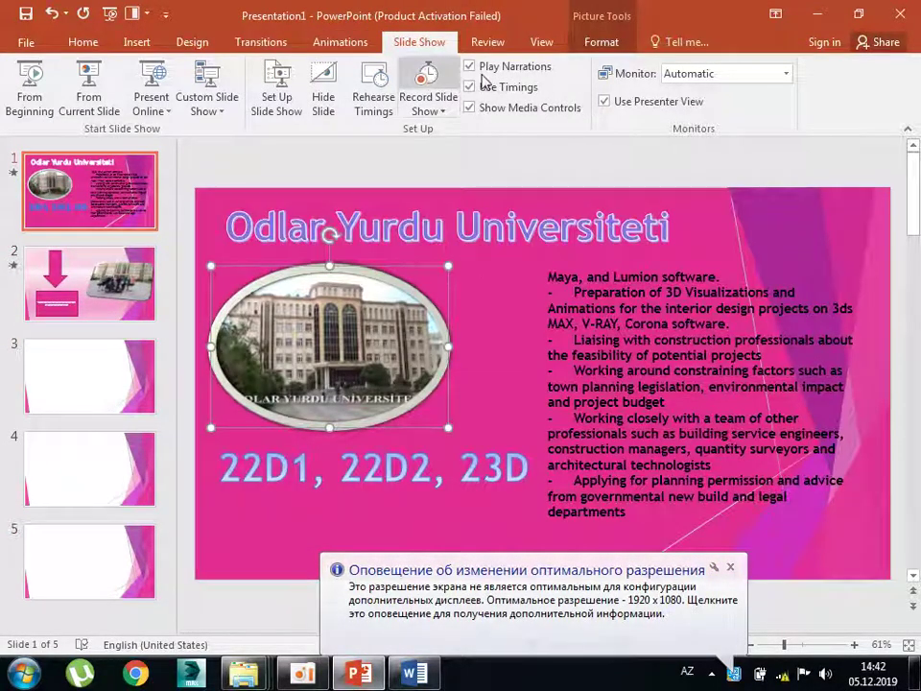
click(341, 42)
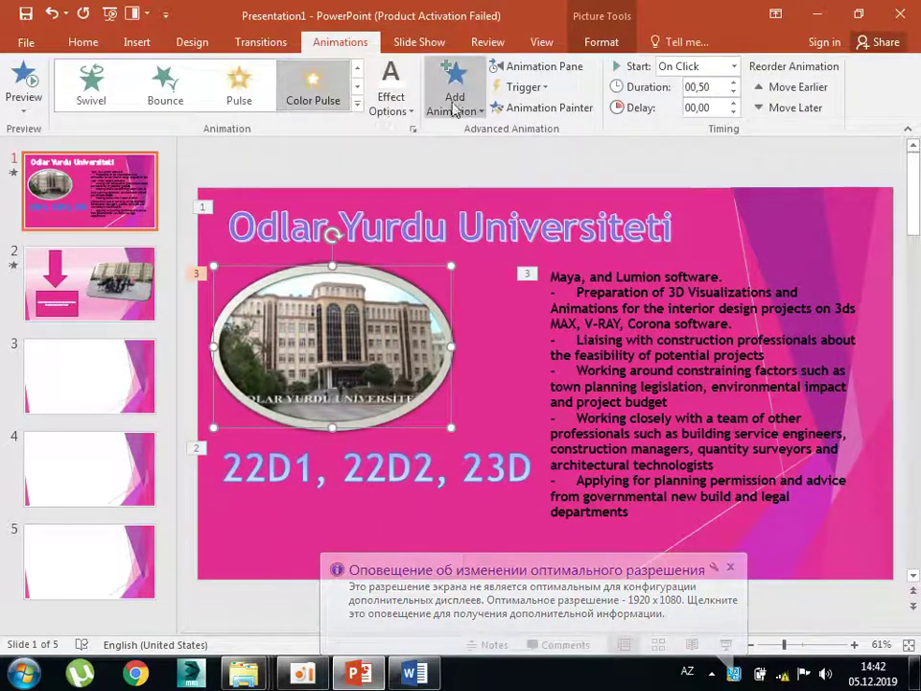
click(357, 86)
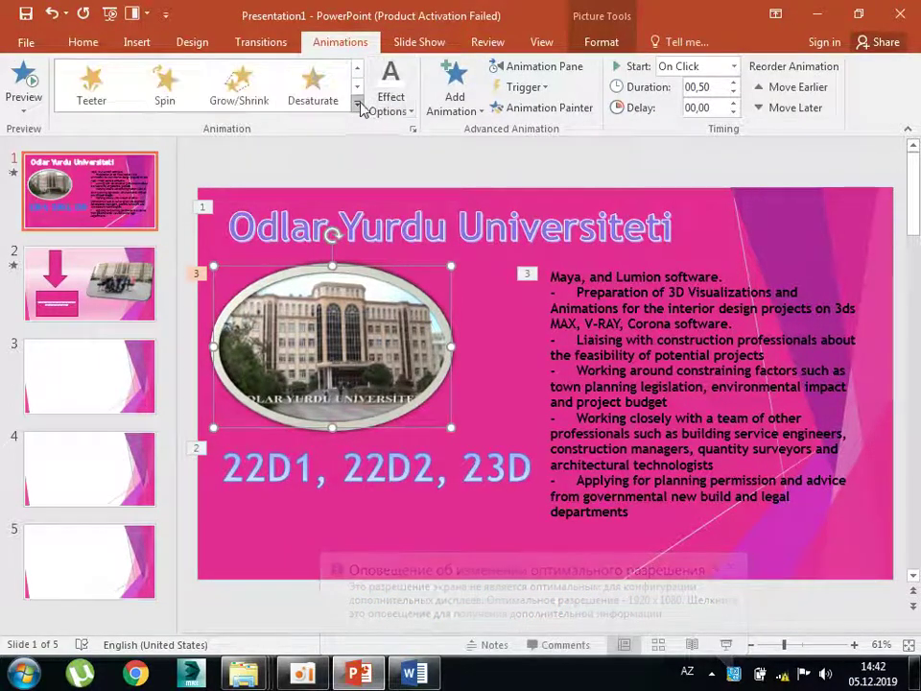
click(357, 104)
click(239, 231)
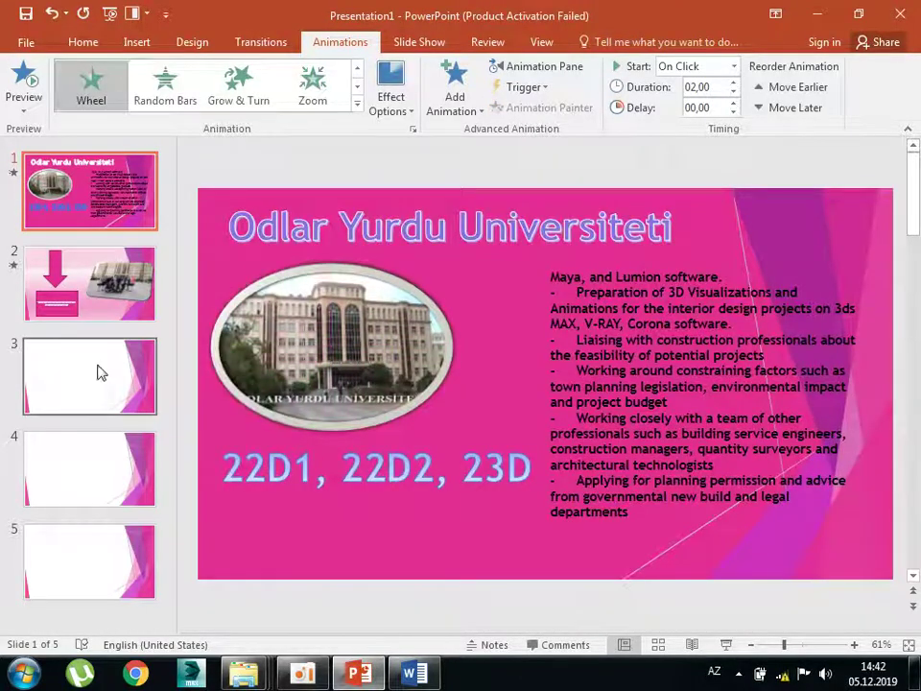
click(101, 299)
click(260, 41)
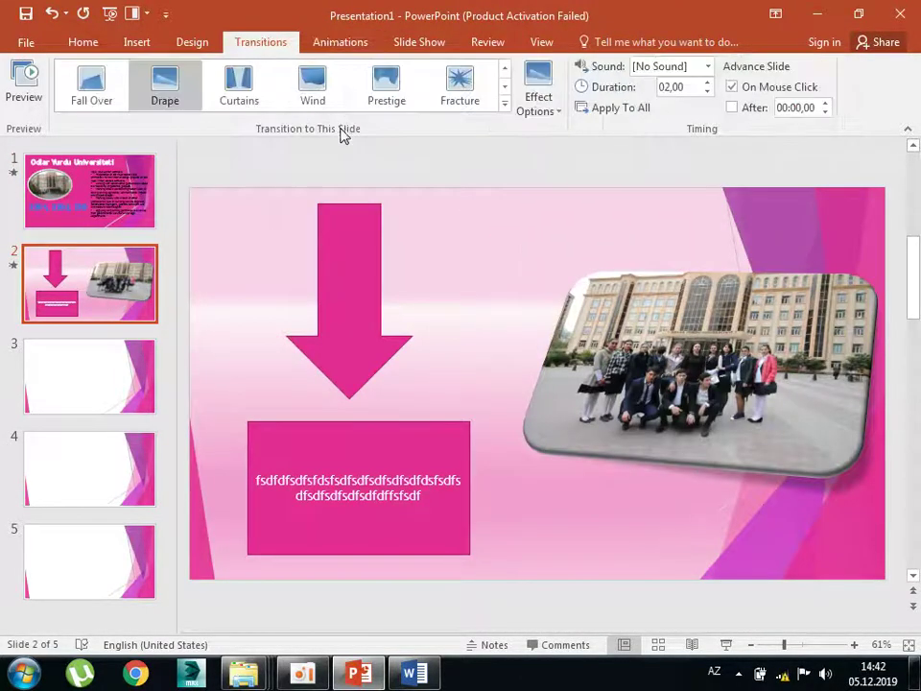
Give slide 2 the 6-second Curtains transition and switch to blank slide 3.
click(239, 86)
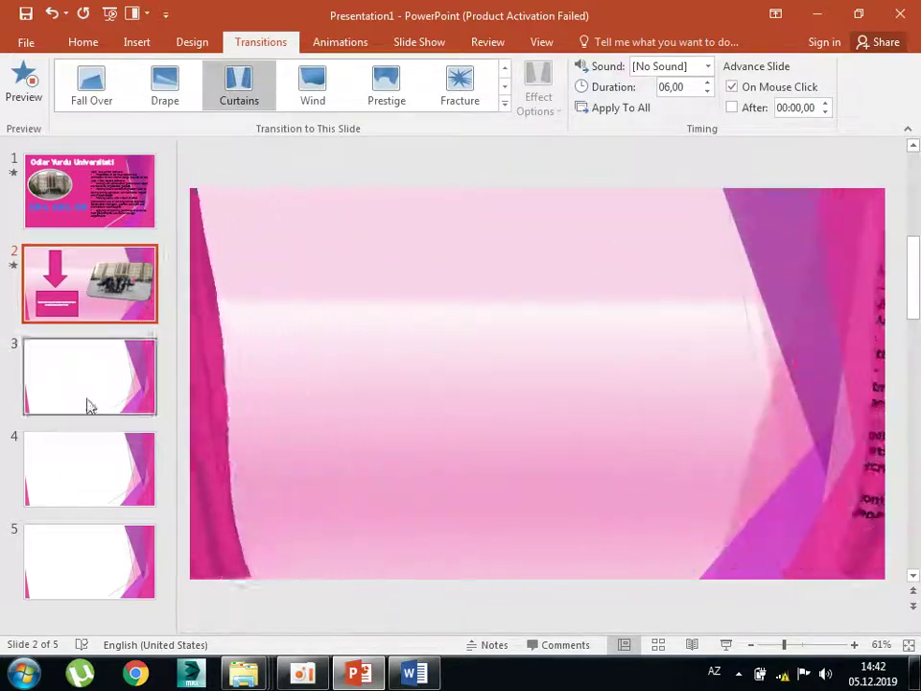
click(132, 384)
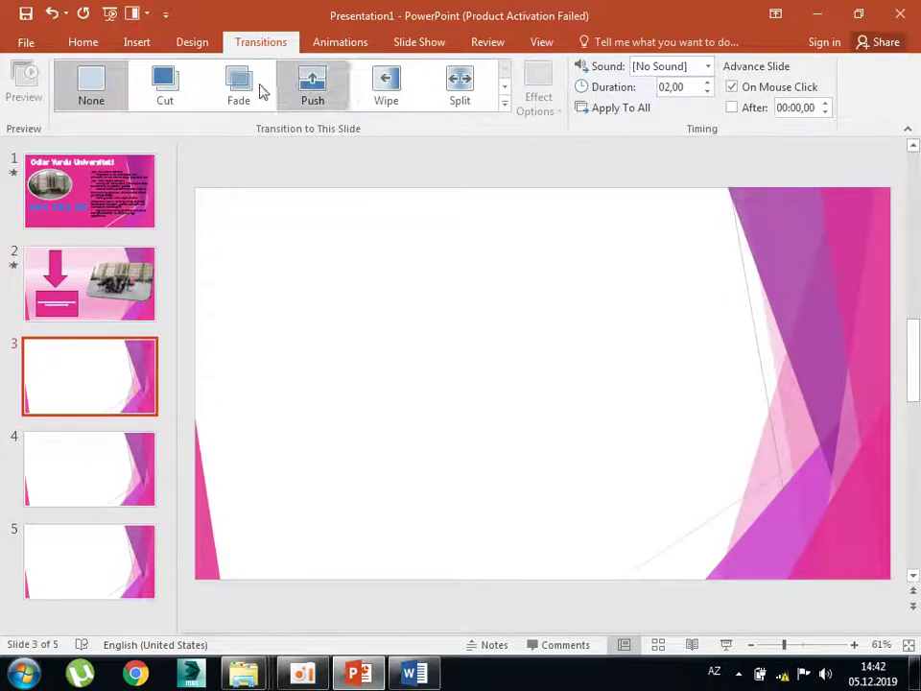
click(131, 41)
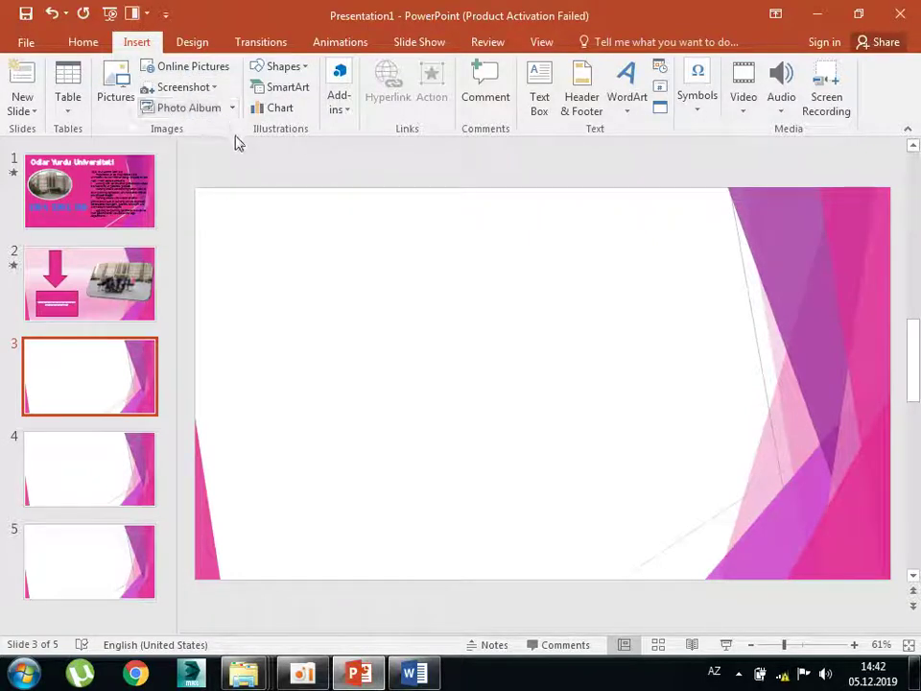
Insert a Picture Accent List SmartArt graphic onto slide 3.
click(290, 91)
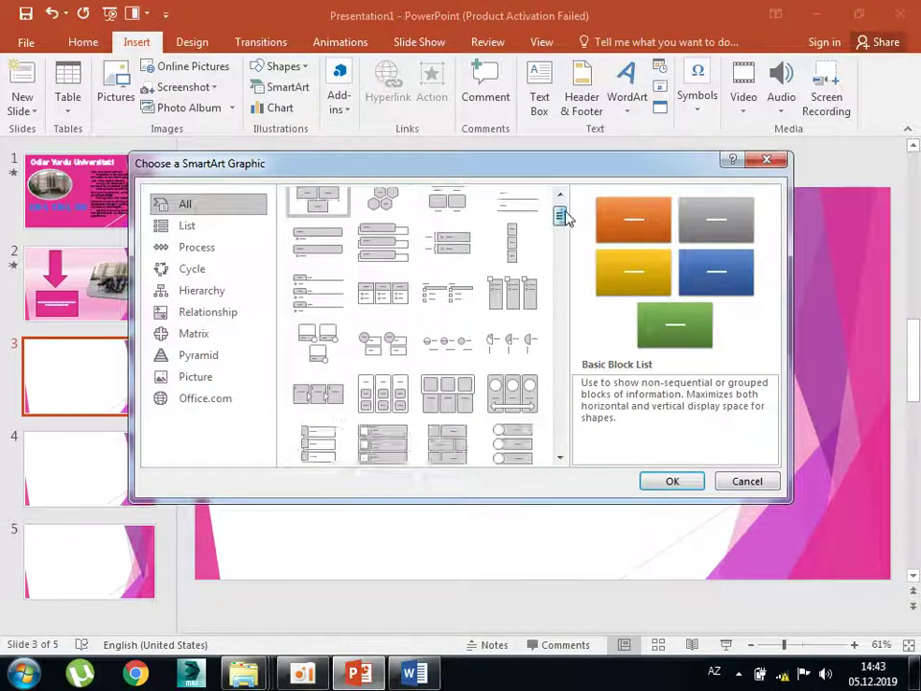
click(521, 335)
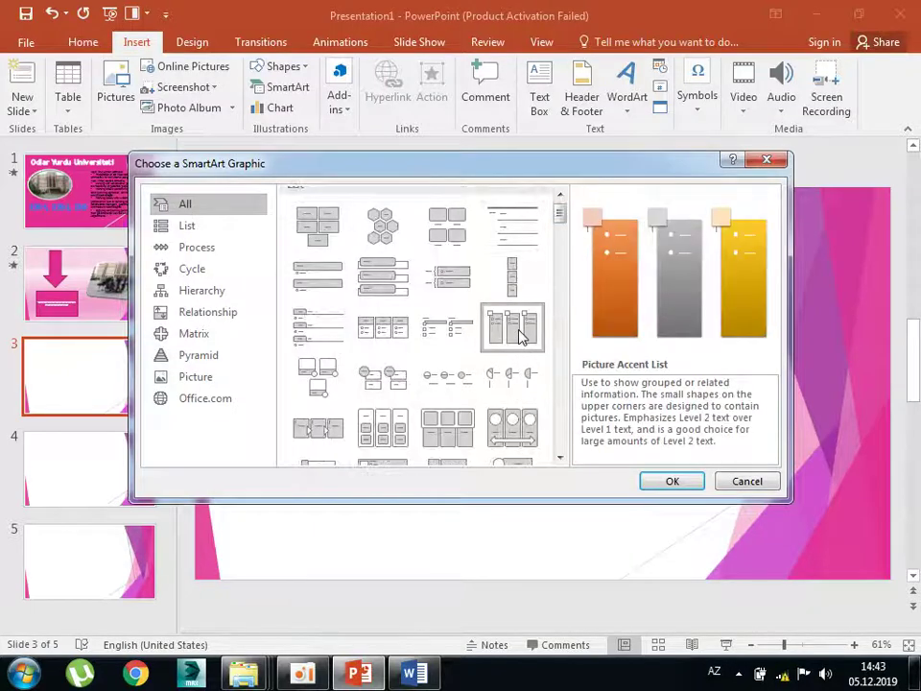
click(673, 482)
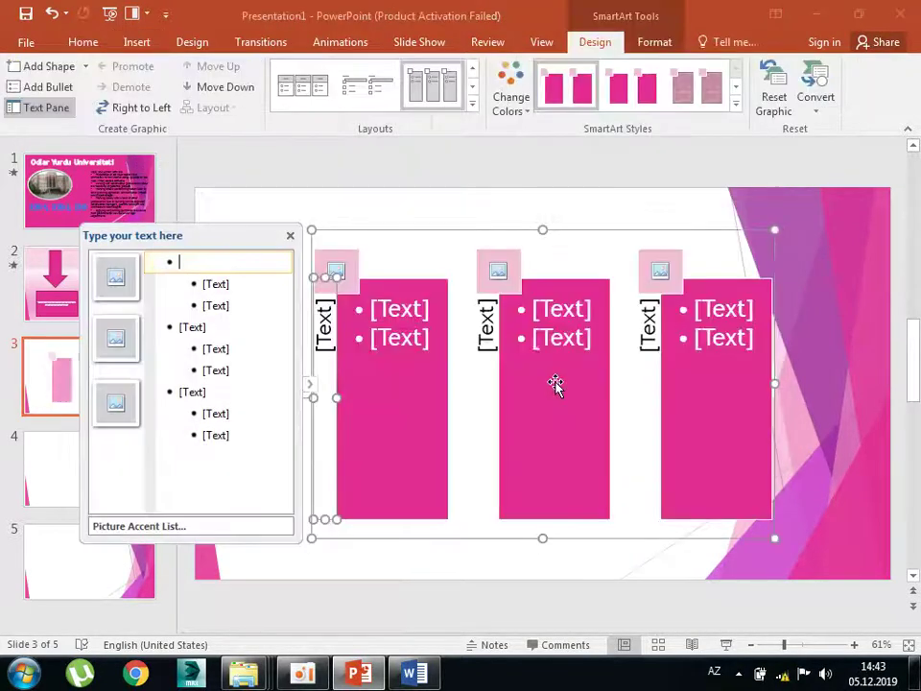
Replace the junk first line with the 22D1 heading and list its four member names.
text(sfdsdsf)
drag(255, 261, 181, 318)
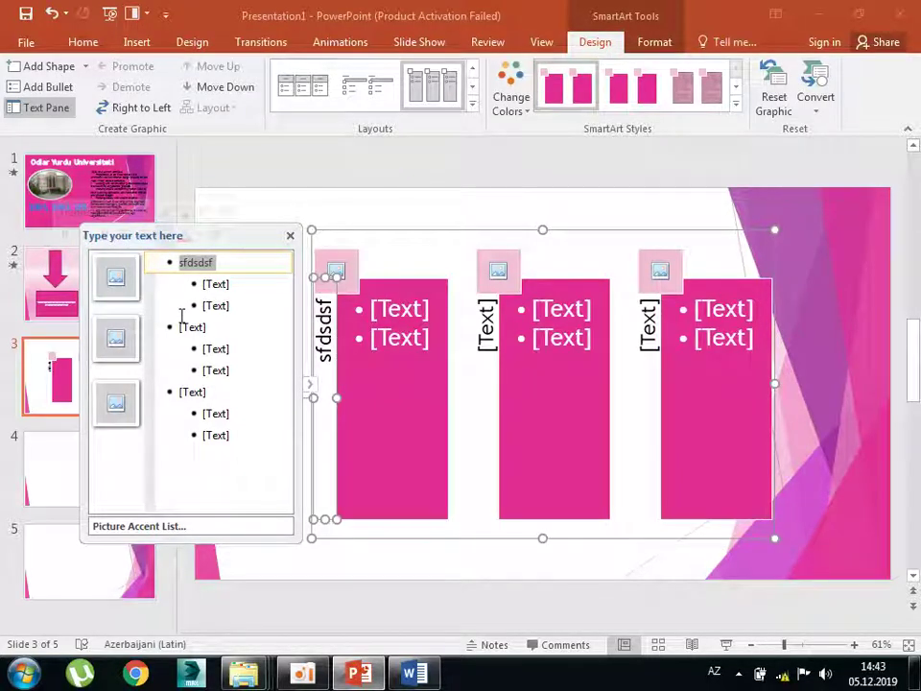
text(22D1)
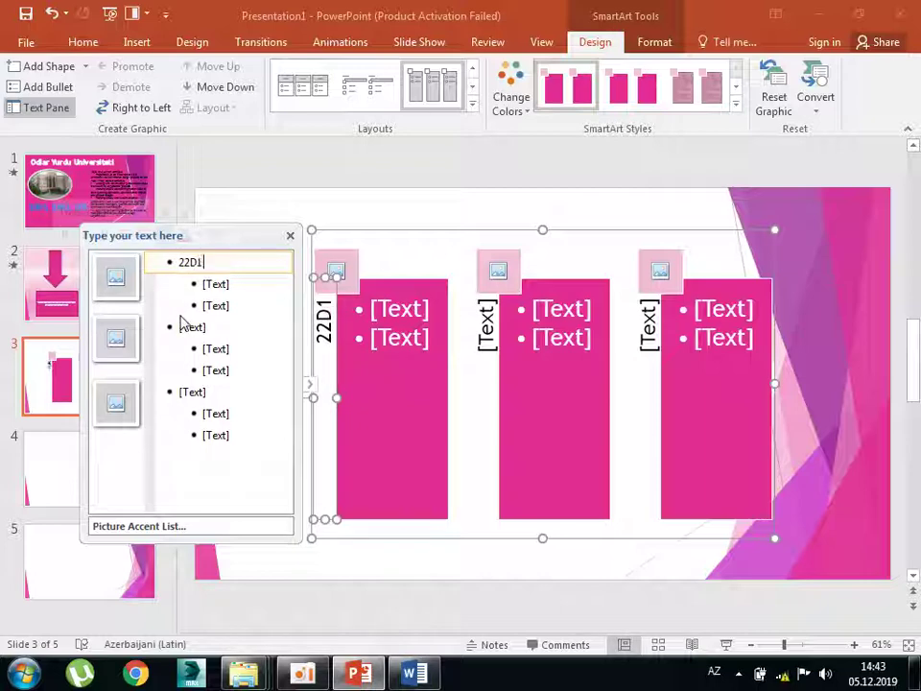
click(250, 285)
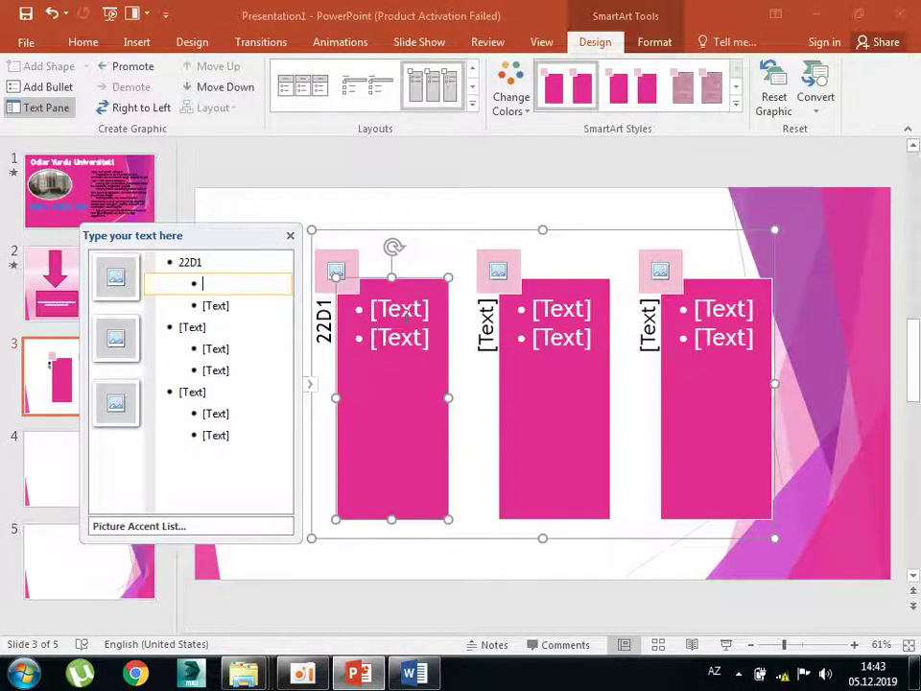
text(Aysel)
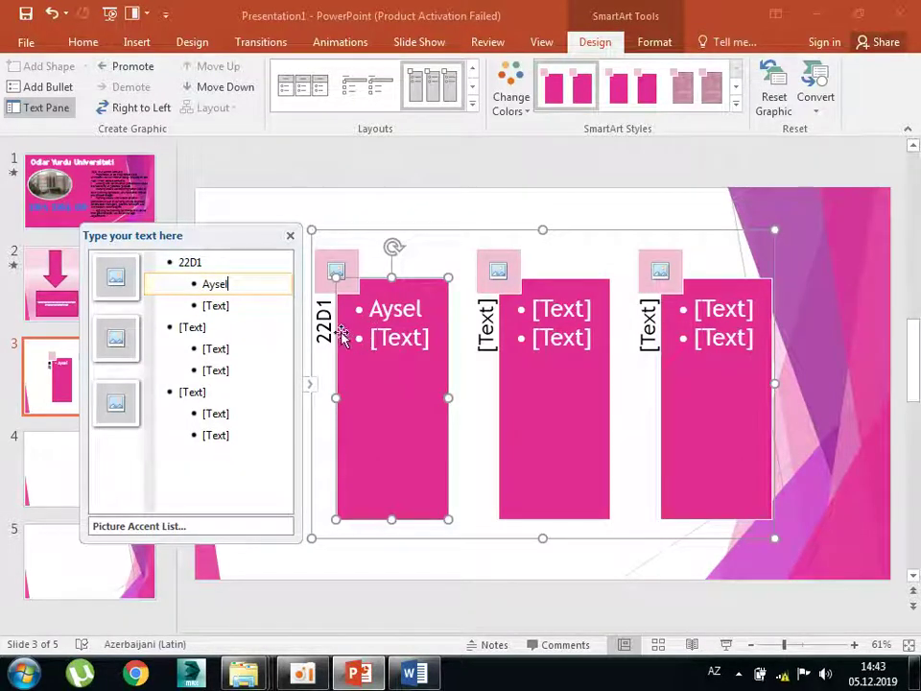
click(243, 304)
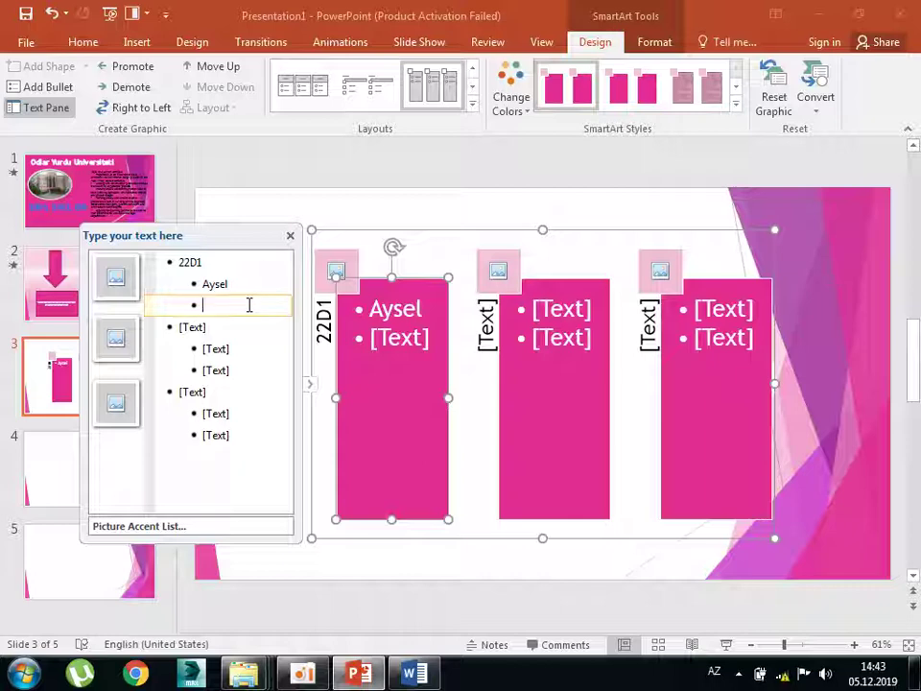
text(E)
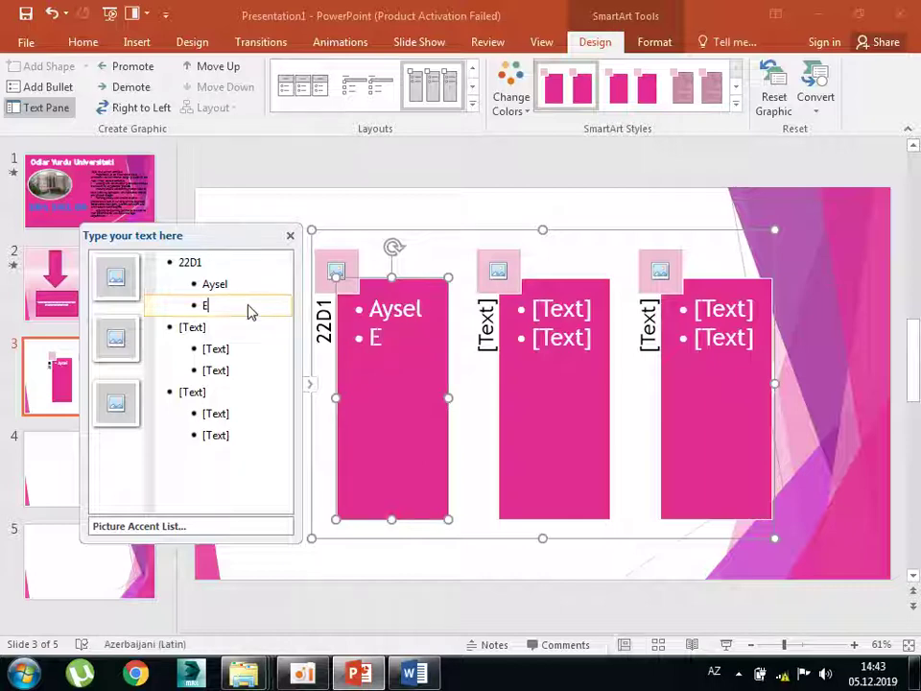
text(li)
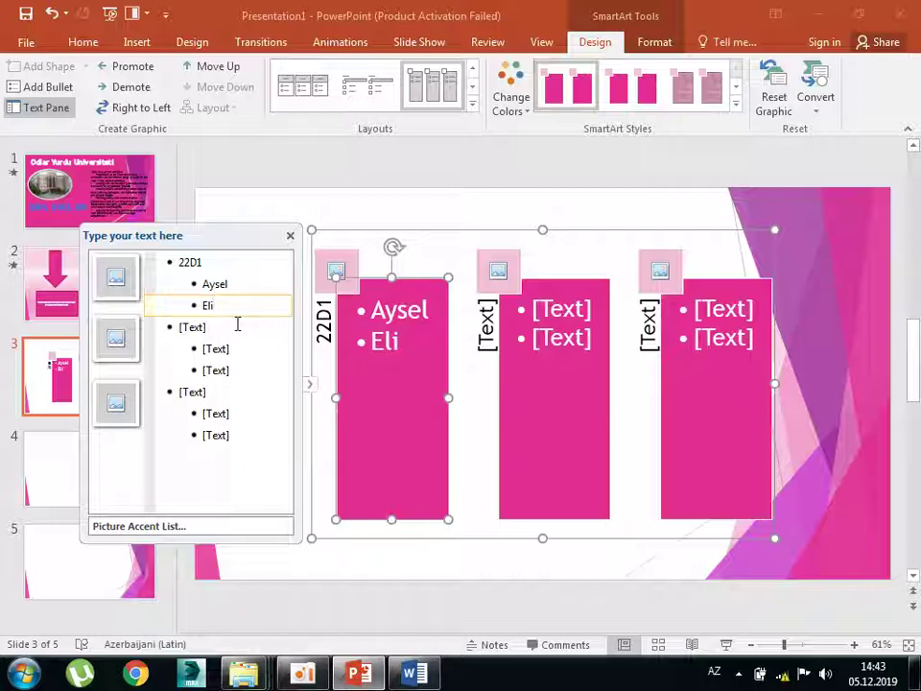
key(Return)
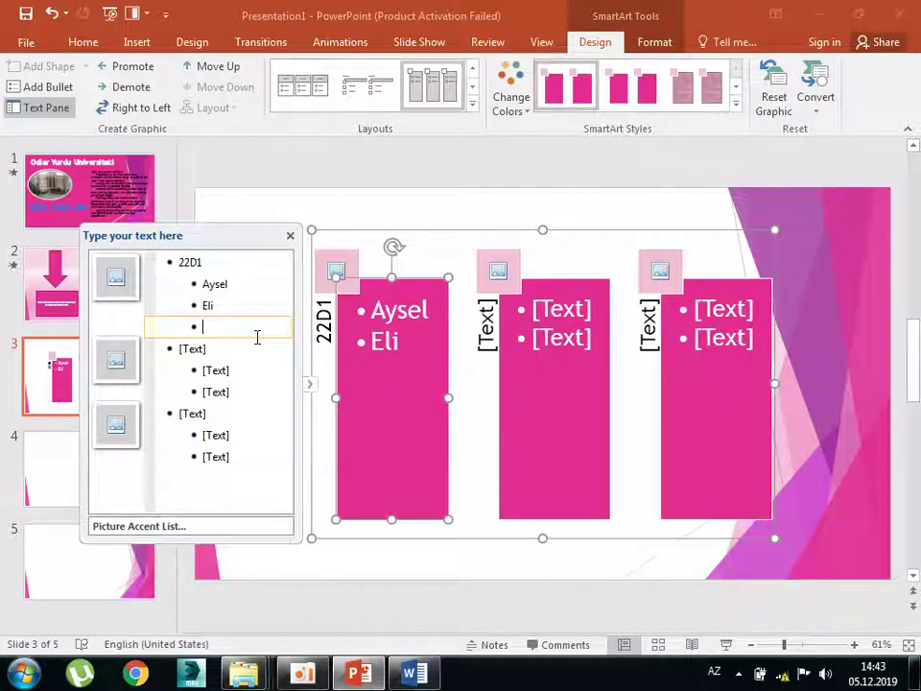
text(Fida)
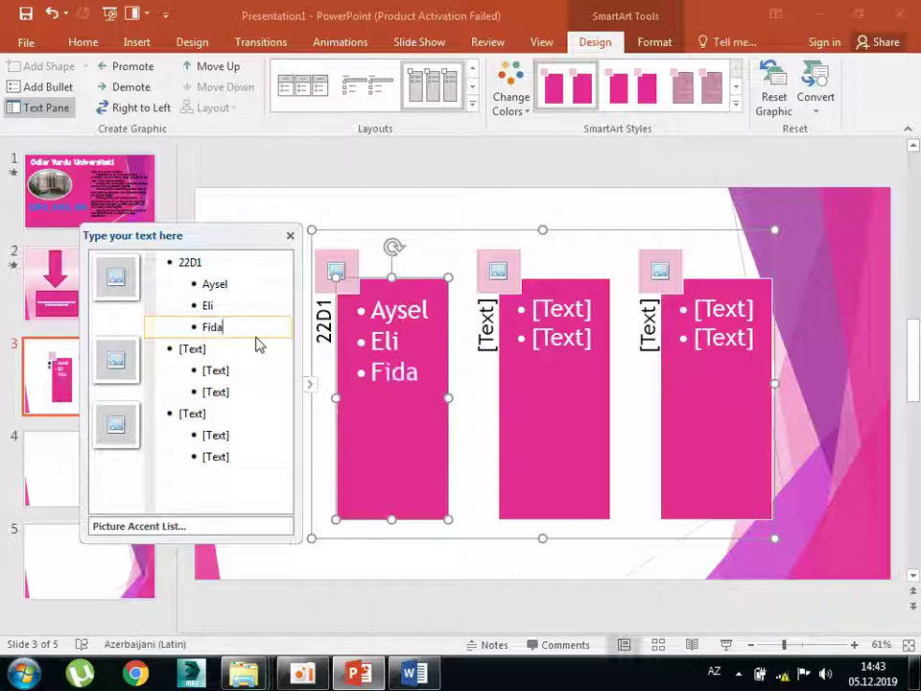
text(n)
key(Return)
text(Fe)
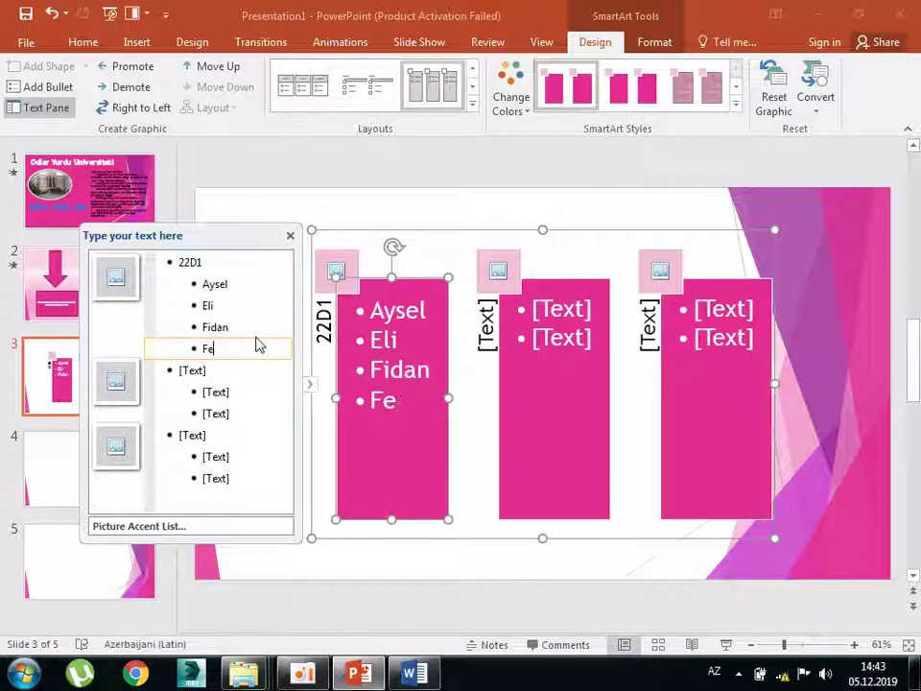
text(ride)
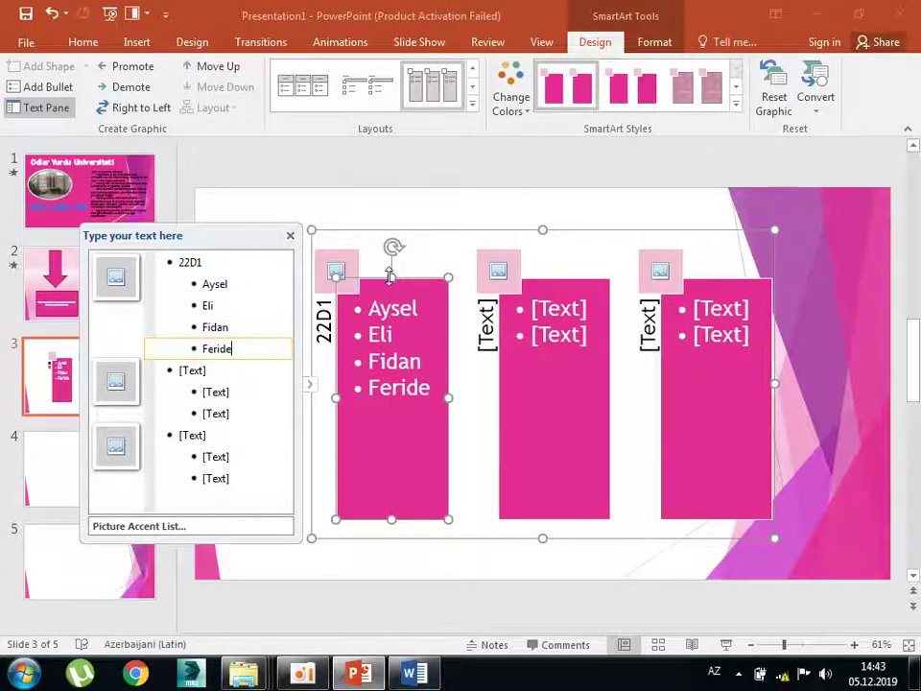
Title the second SmartArt column 22D2 and enter its two member names.
click(489, 322)
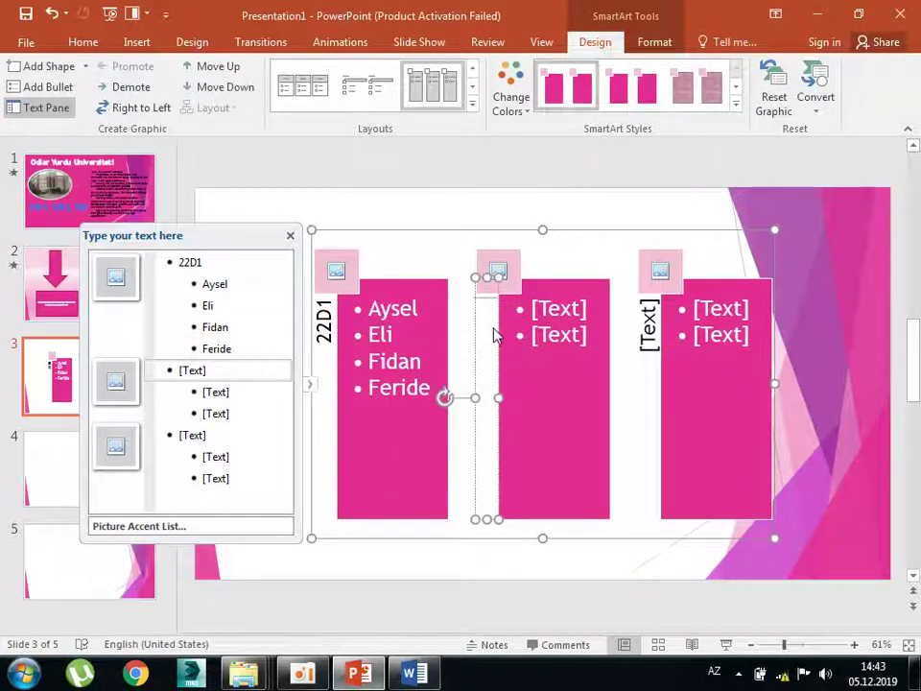
click(230, 370)
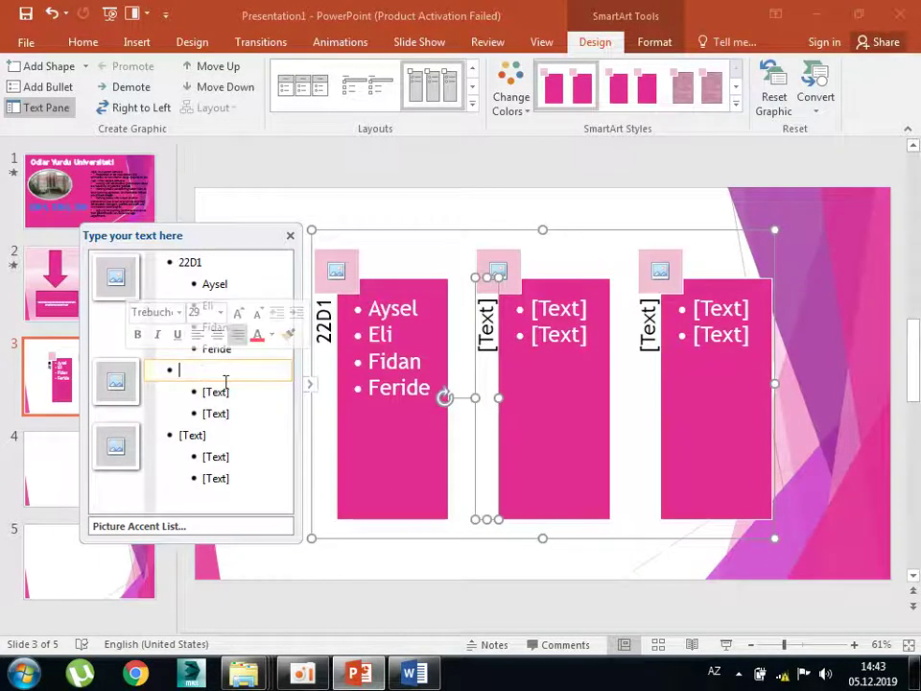
text(22D)
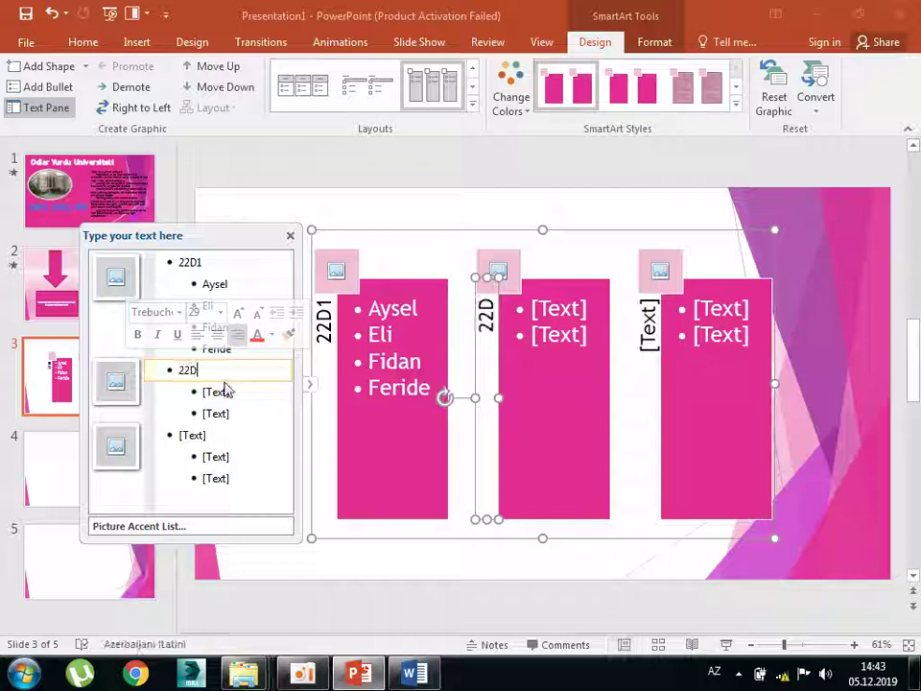
text(D2)
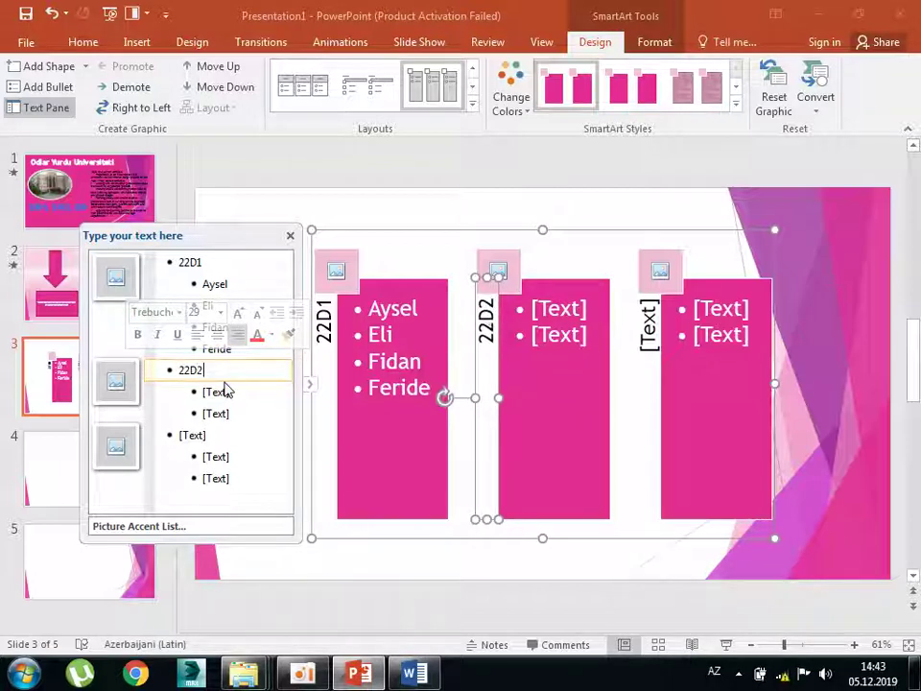
click(250, 393)
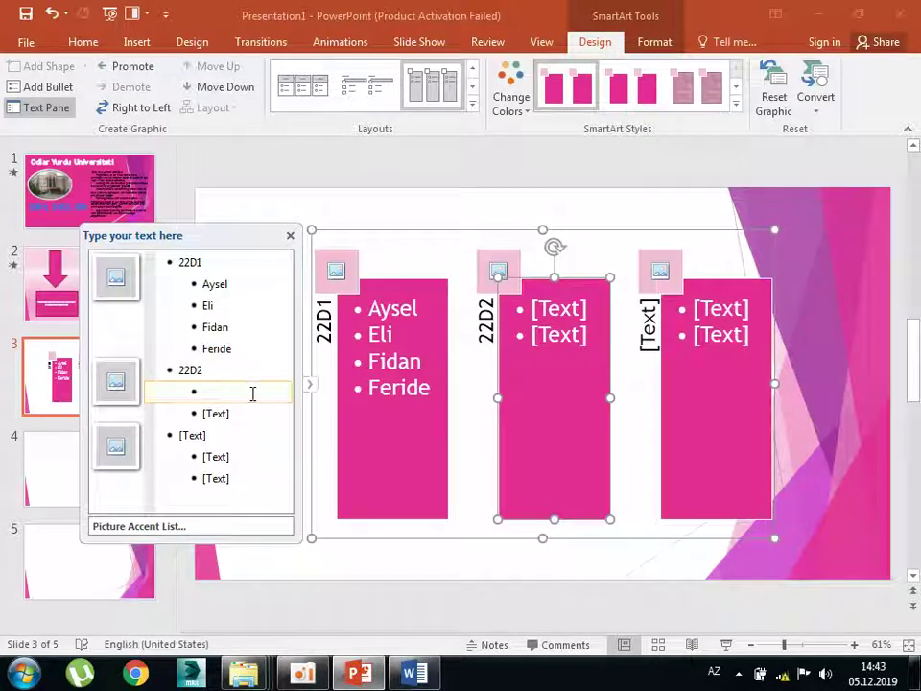
text(Req)
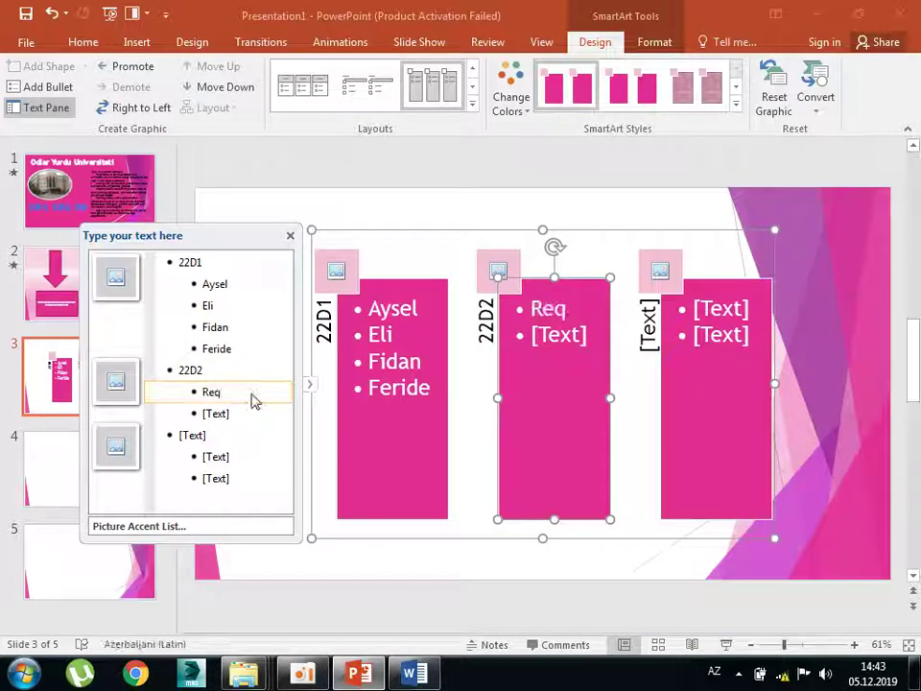
text(sane)
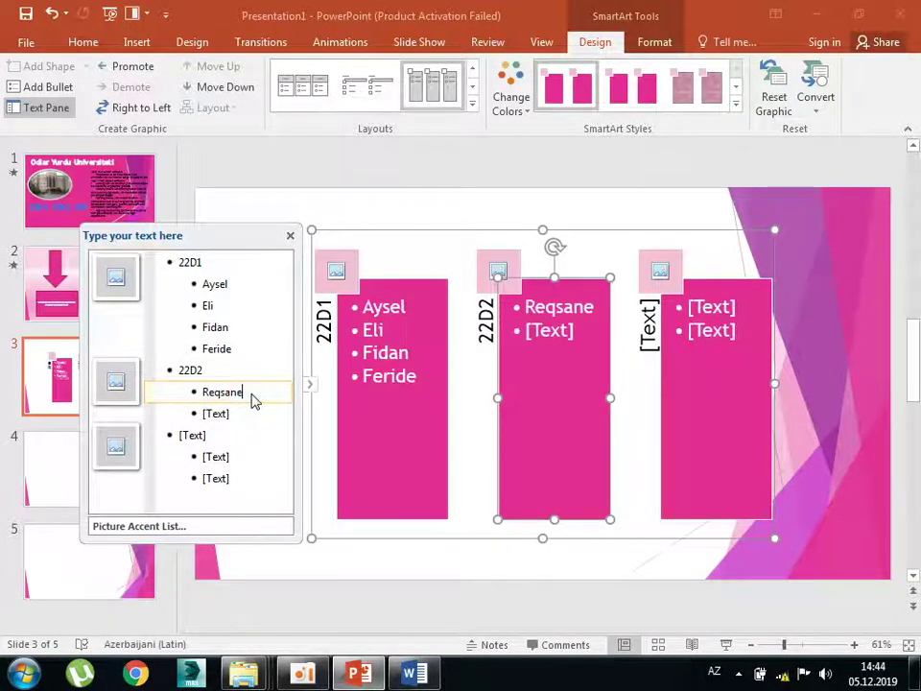
click(245, 418)
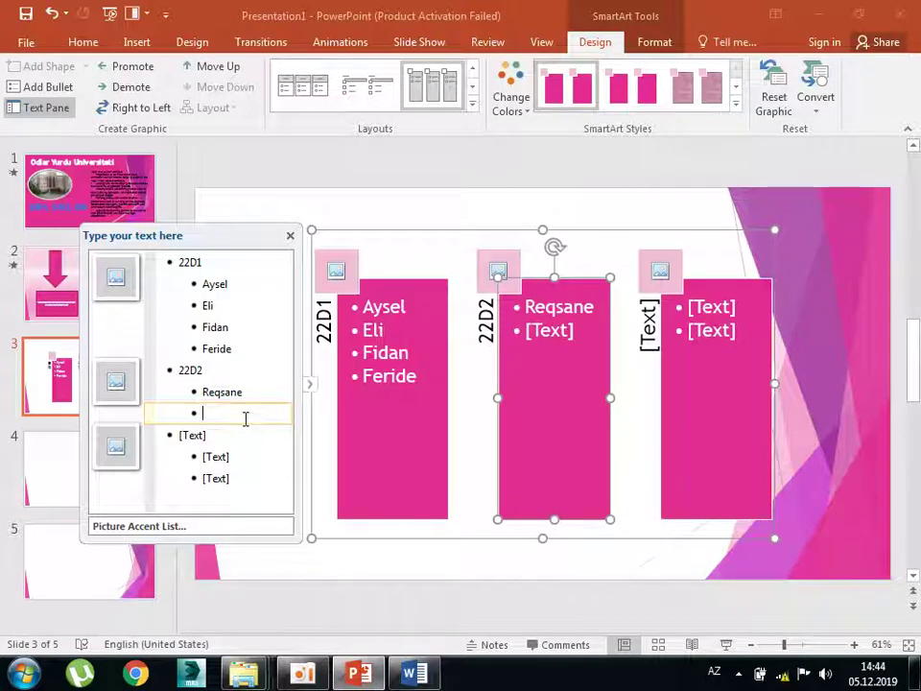
text(Ulviyye)
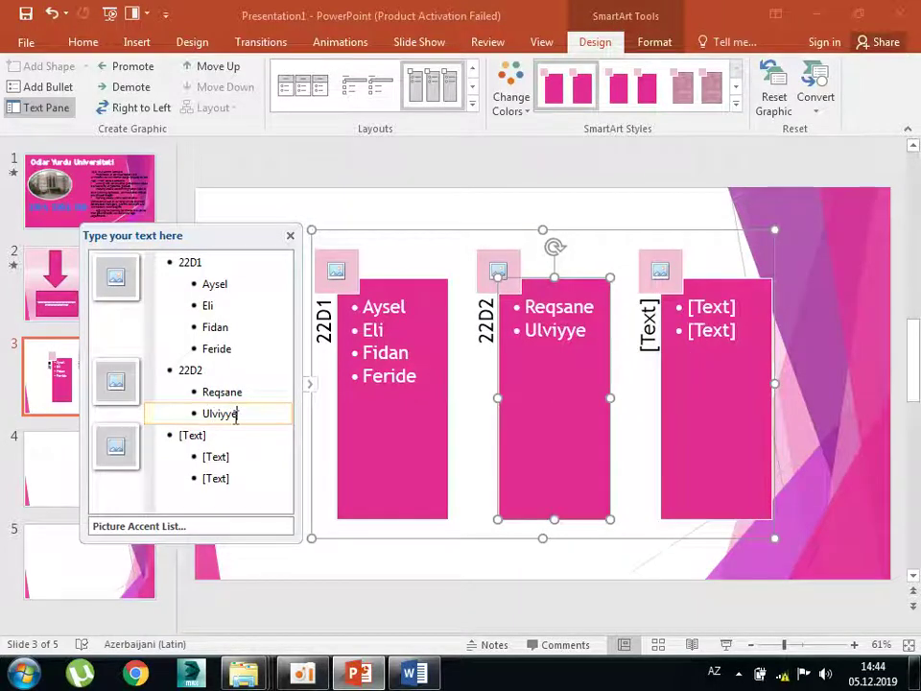
double_click(238, 413)
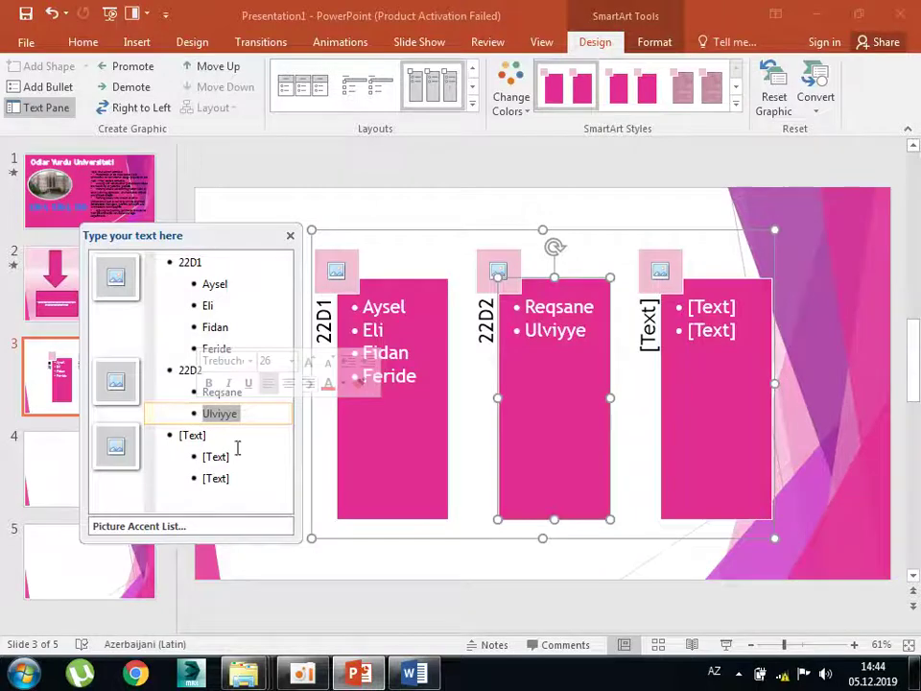
click(486, 420)
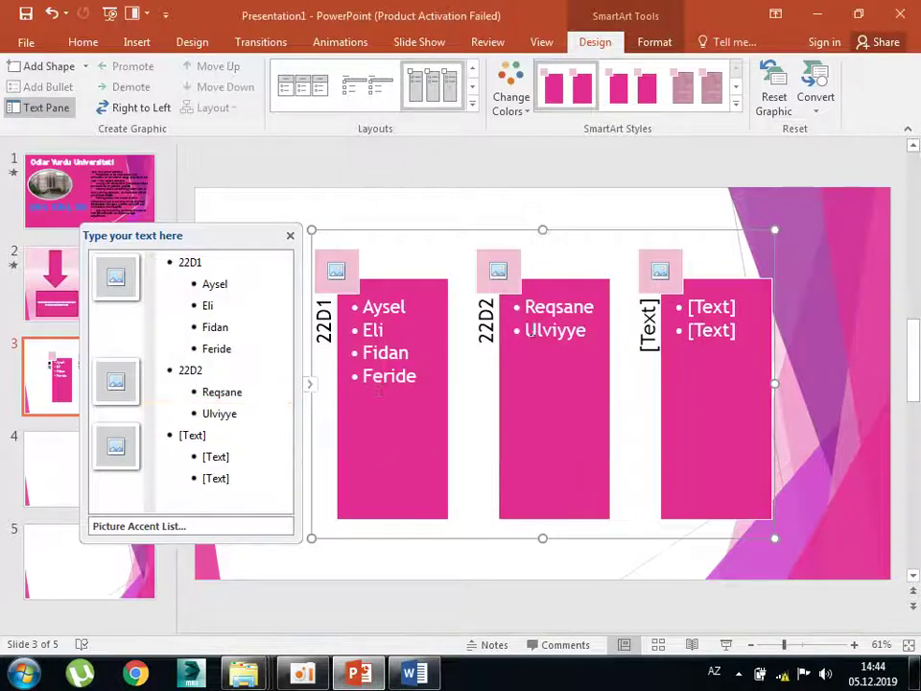
Close the text pane, nudge the 22D2 column slightly up-left, and deselect the SmartArt.
click(289, 237)
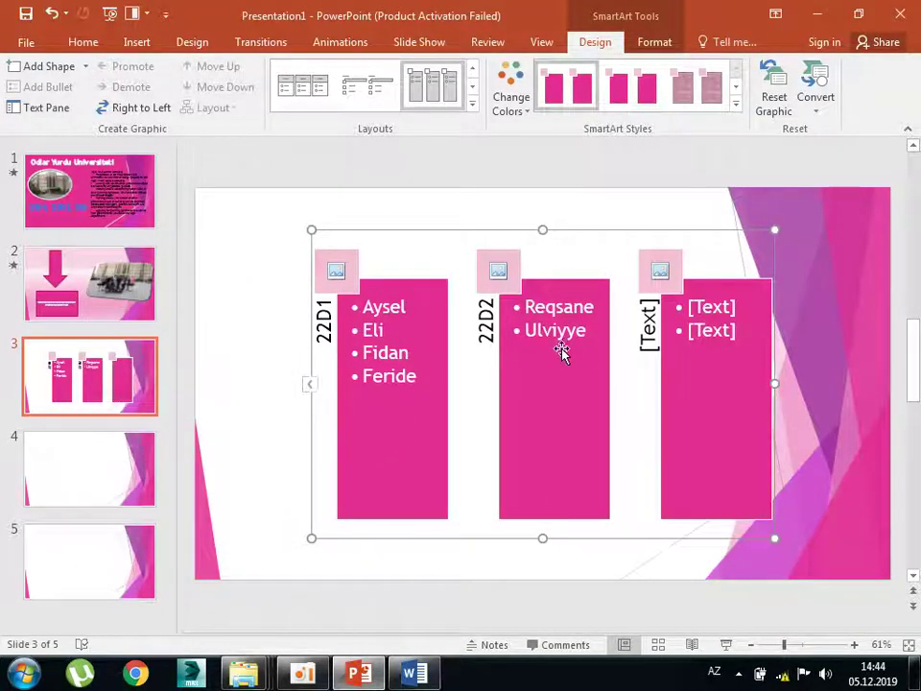
drag(561, 298, 558, 295)
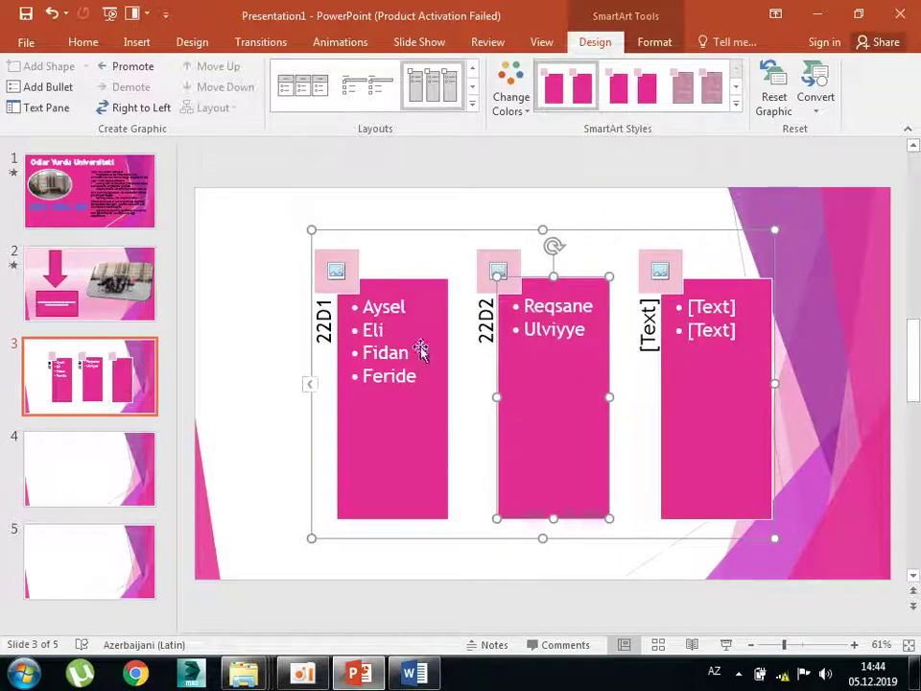
click(756, 322)
click(310, 384)
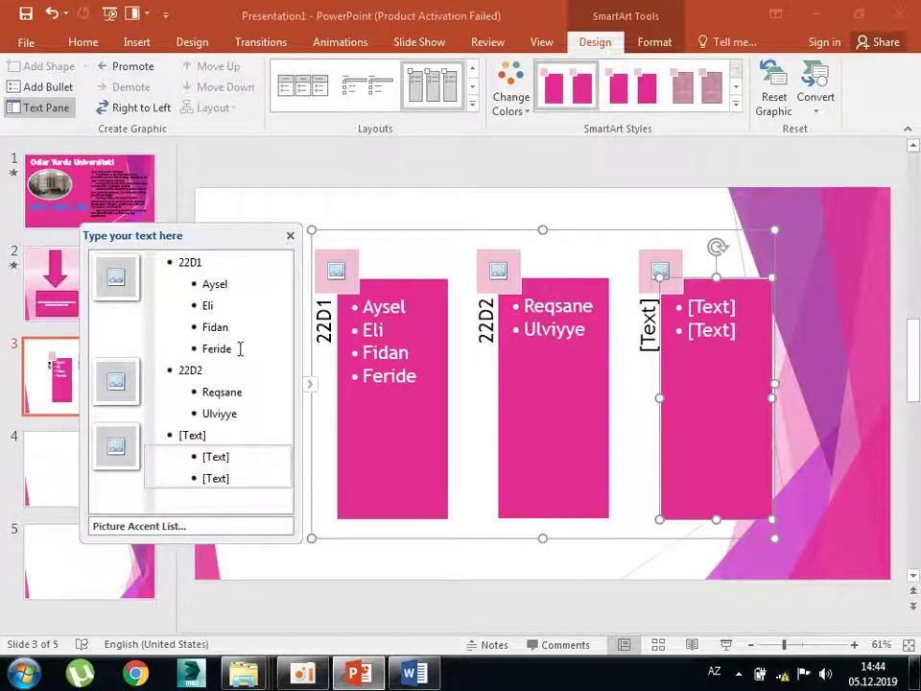
click(222, 198)
click(184, 43)
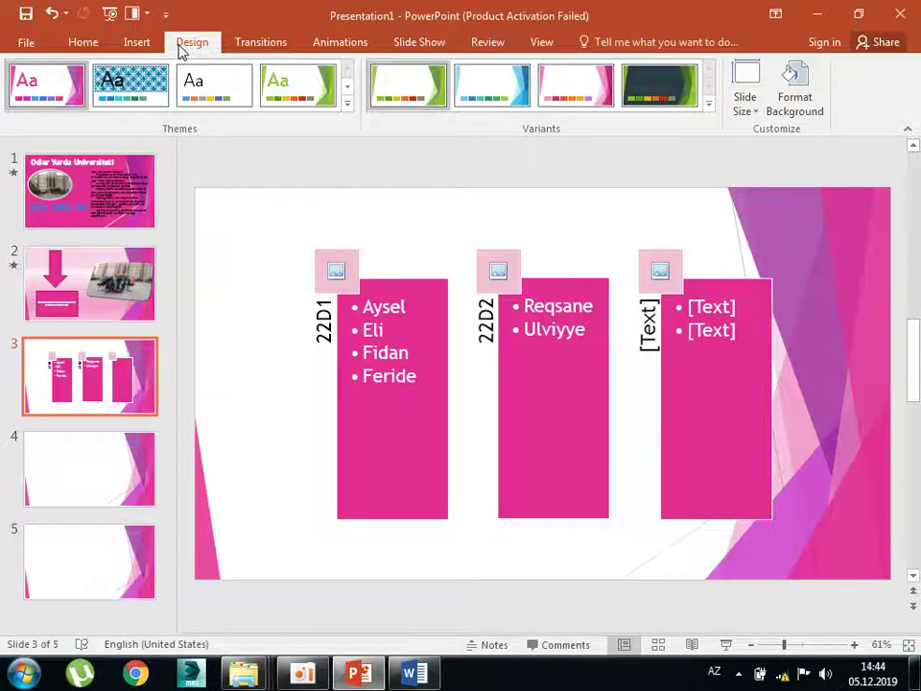
Insert the inspirational advertising mp3 from the PC and move its icon to the bottom-left.
click(134, 42)
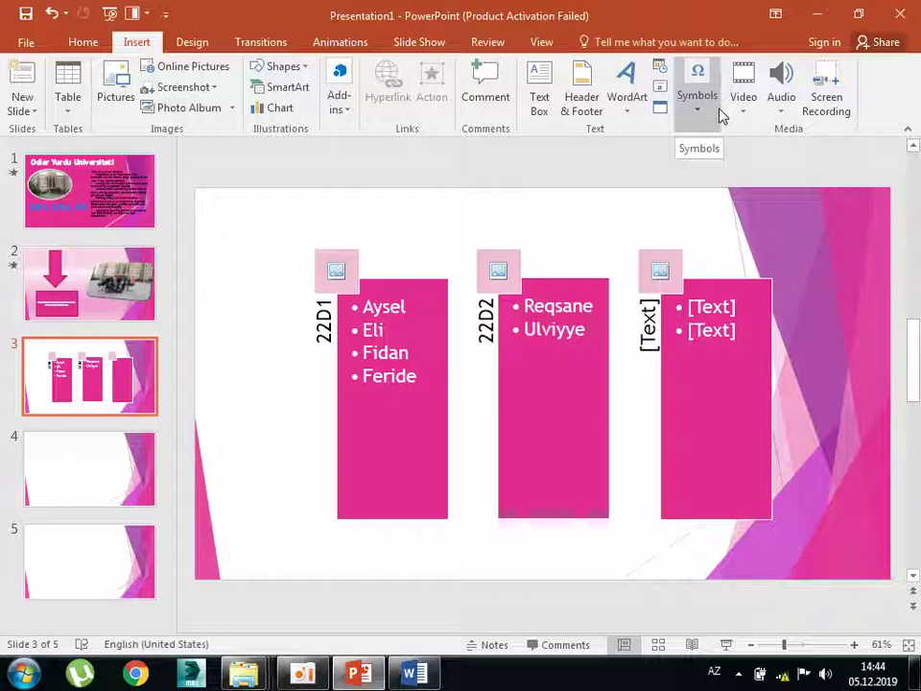
click(781, 102)
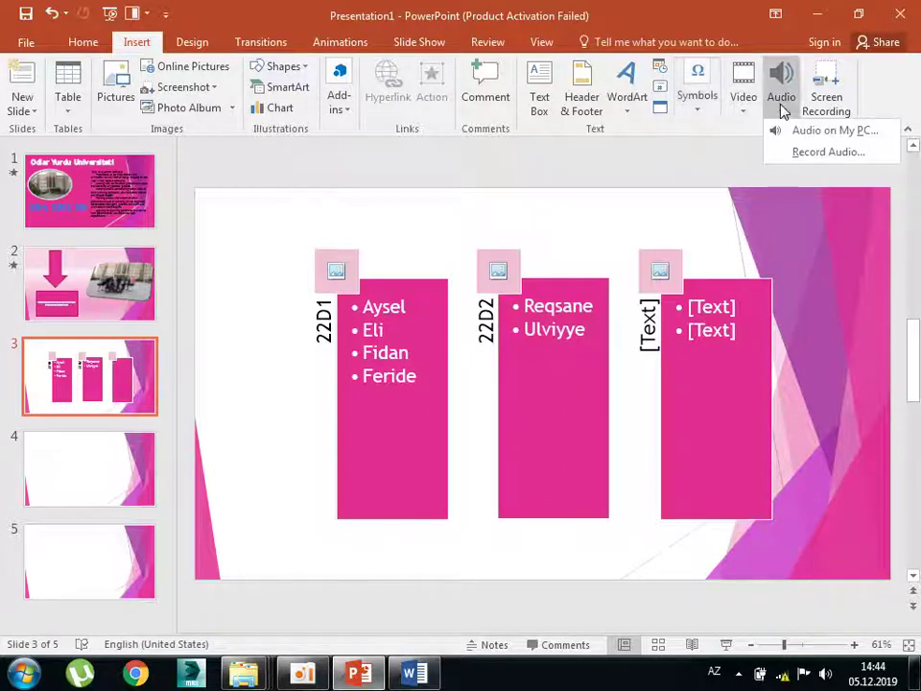
click(829, 141)
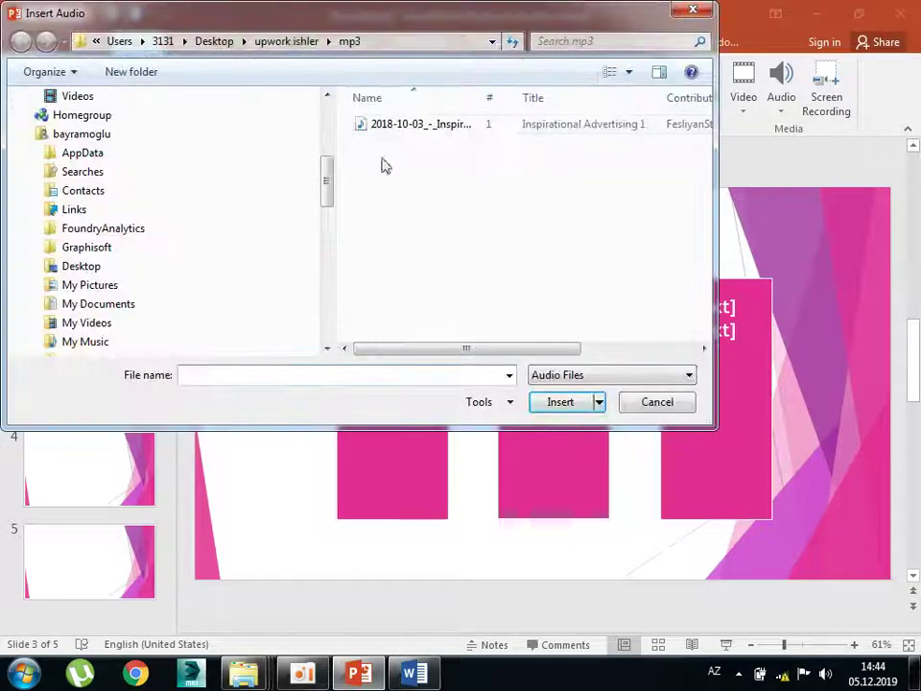
click(400, 129)
double_click(400, 129)
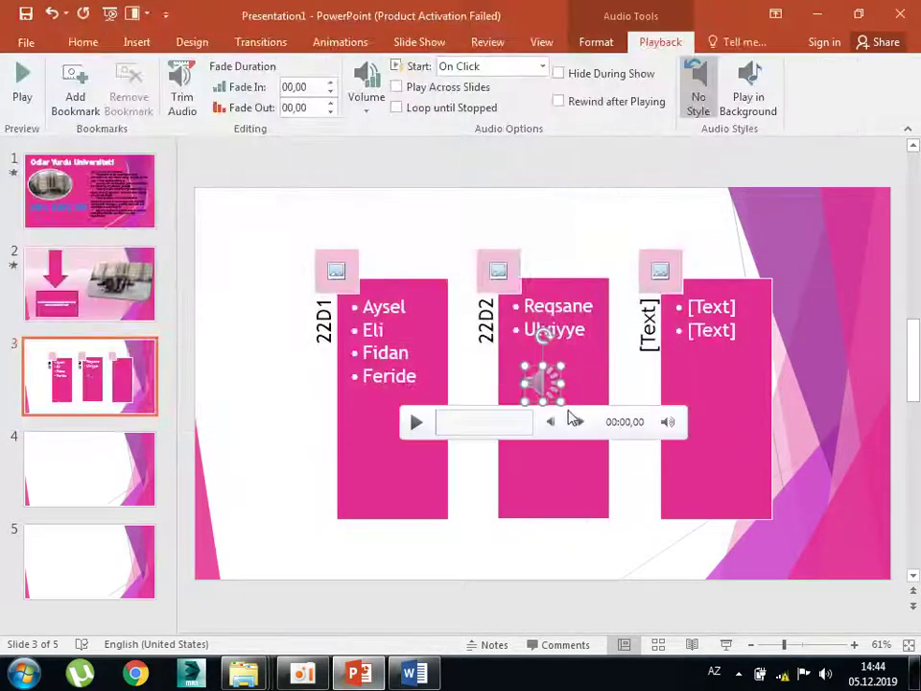
mouse_move(543, 383)
mouse_down()
mouse_move(278, 546)
mouse_move(257, 536)
mouse_up()
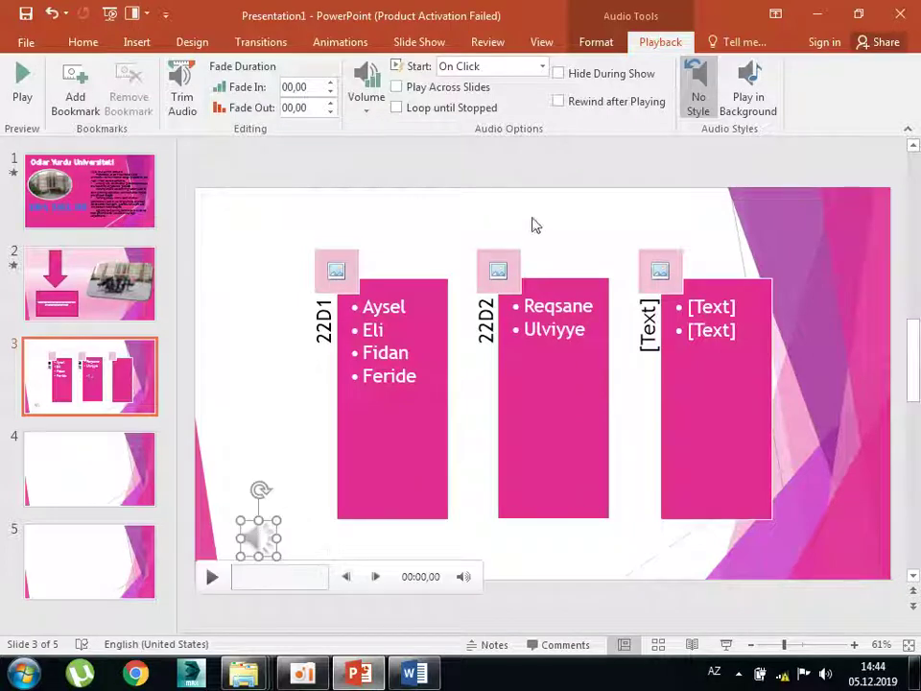
click(252, 534)
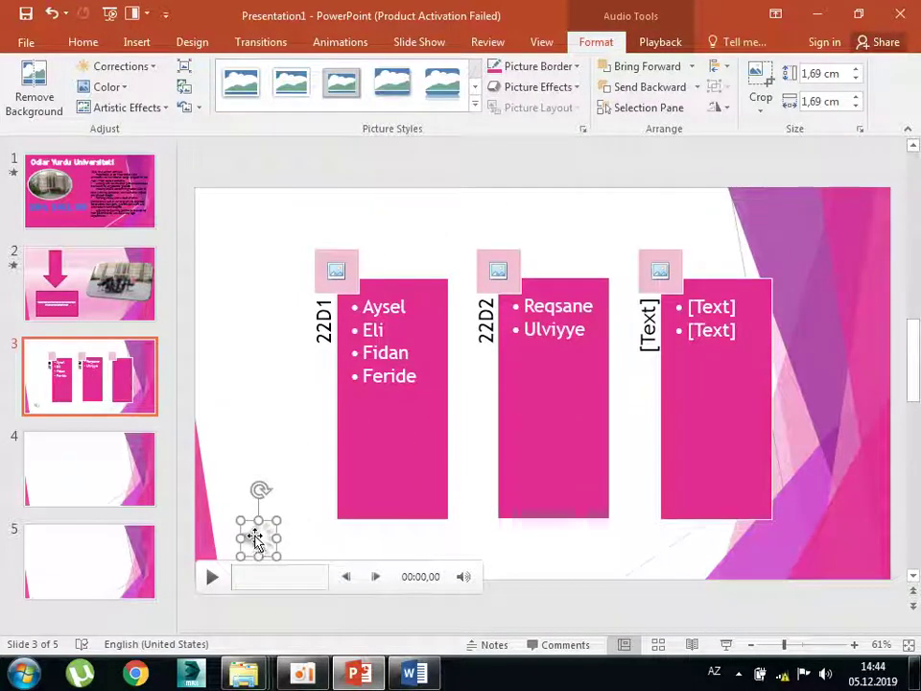
Set the audio to Play in Background with Start kept at Automatically.
click(672, 44)
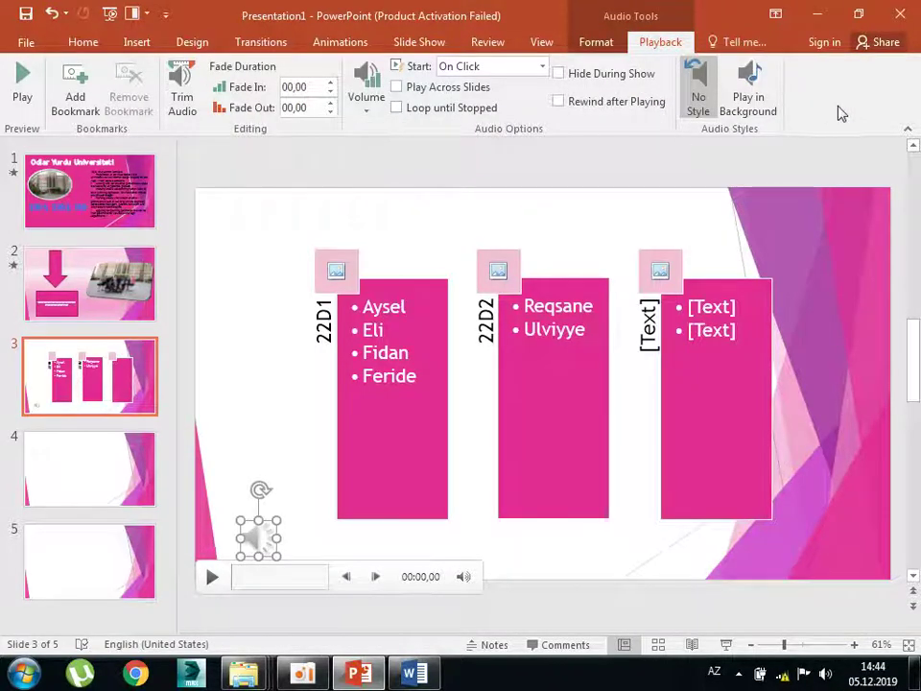
click(753, 108)
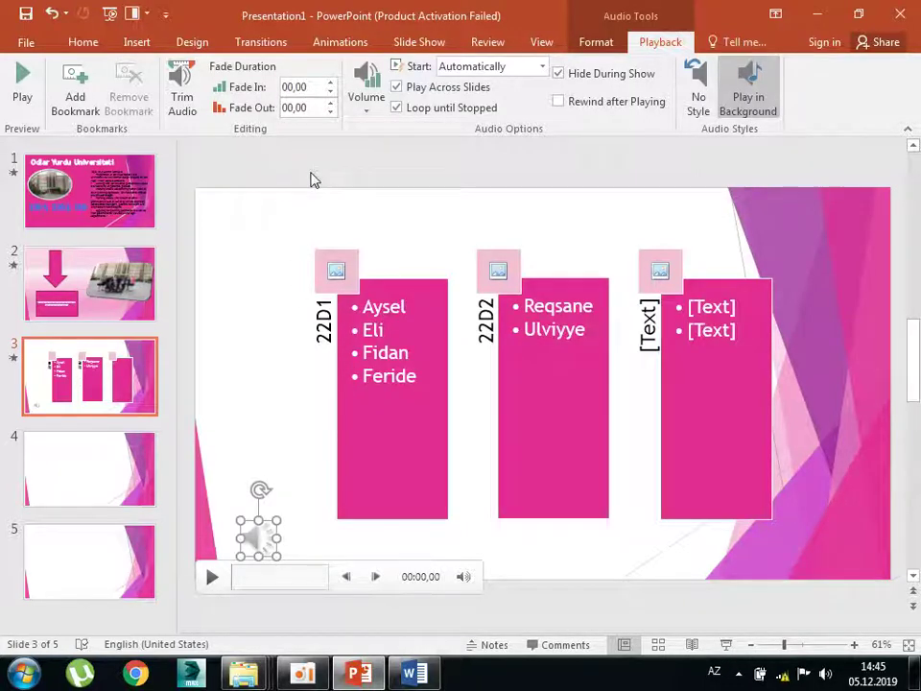
click(558, 73)
click(542, 67)
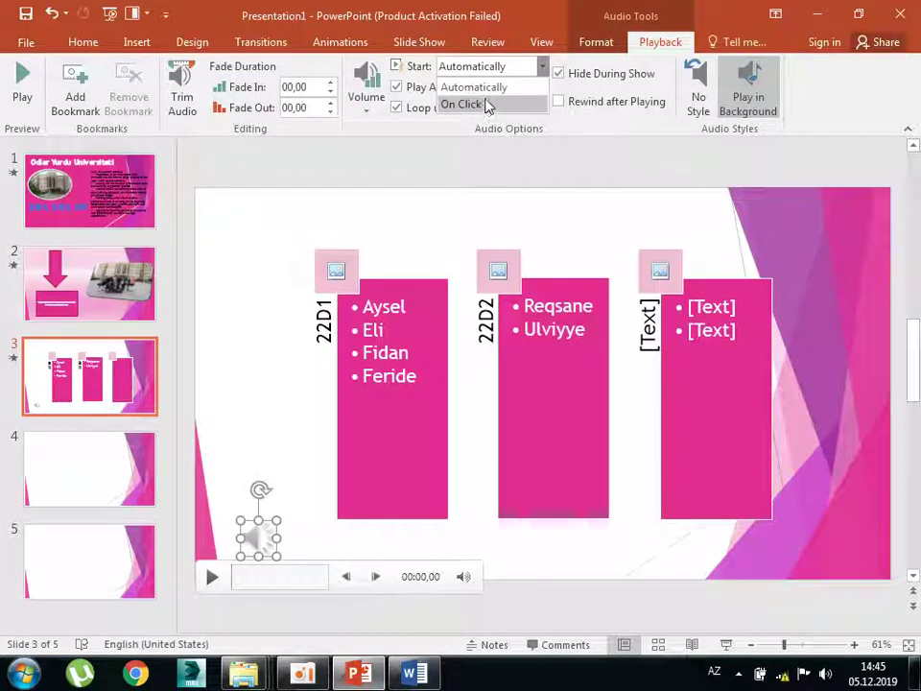
click(495, 89)
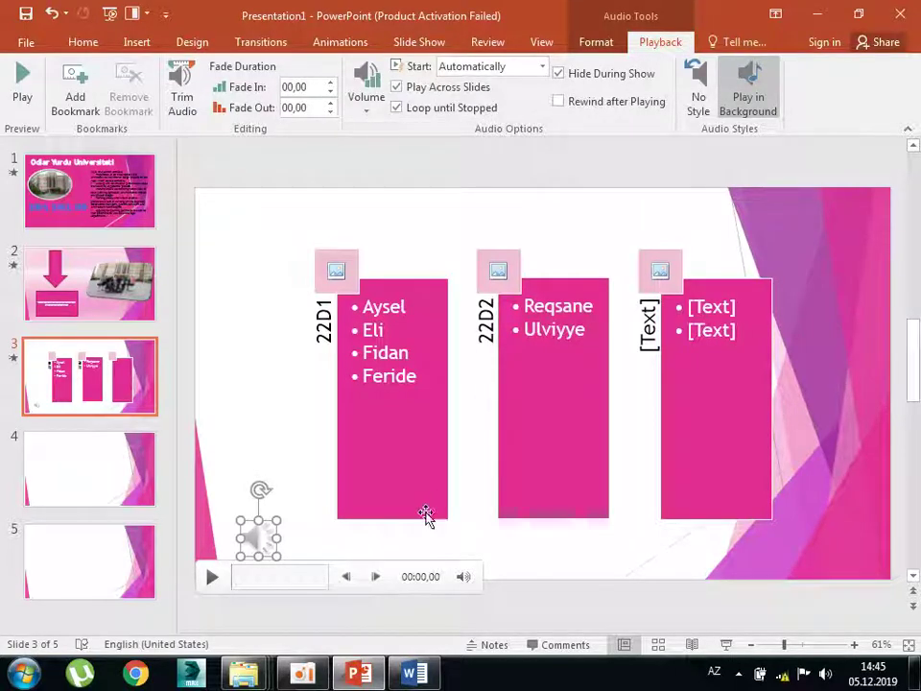
Deselect the audio icon, run the slide show from slide 1, and end it with Esc.
click(278, 262)
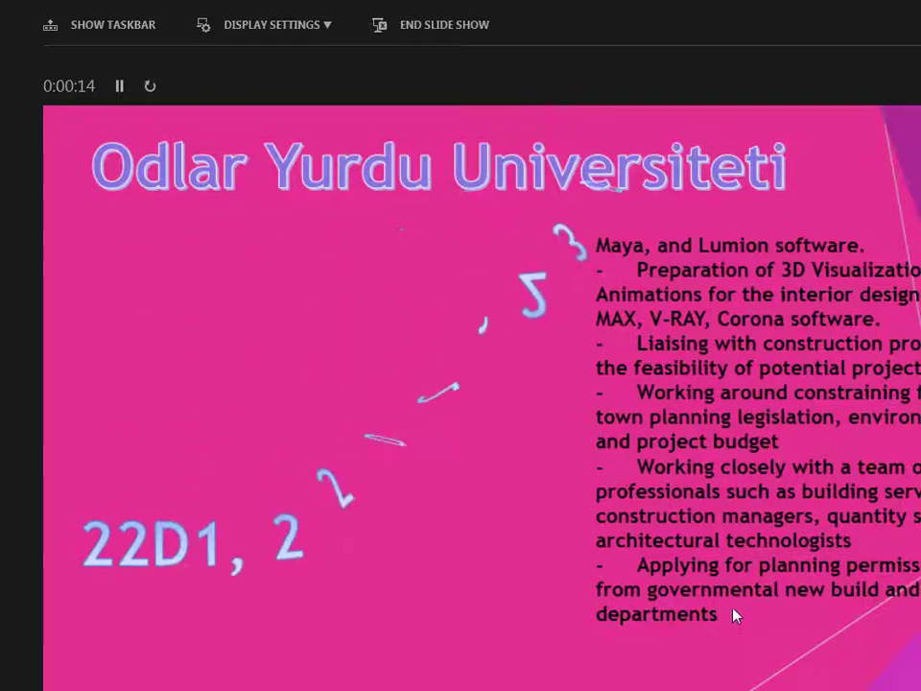
key(Escape)
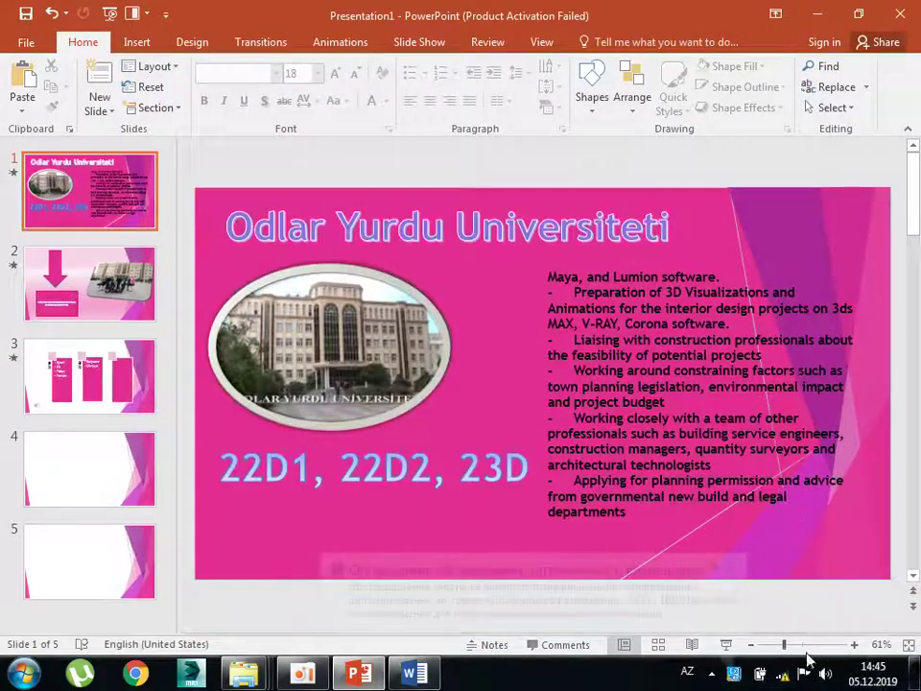
Check the computer's sound volume, then select the audio icon on slide 3.
click(825, 674)
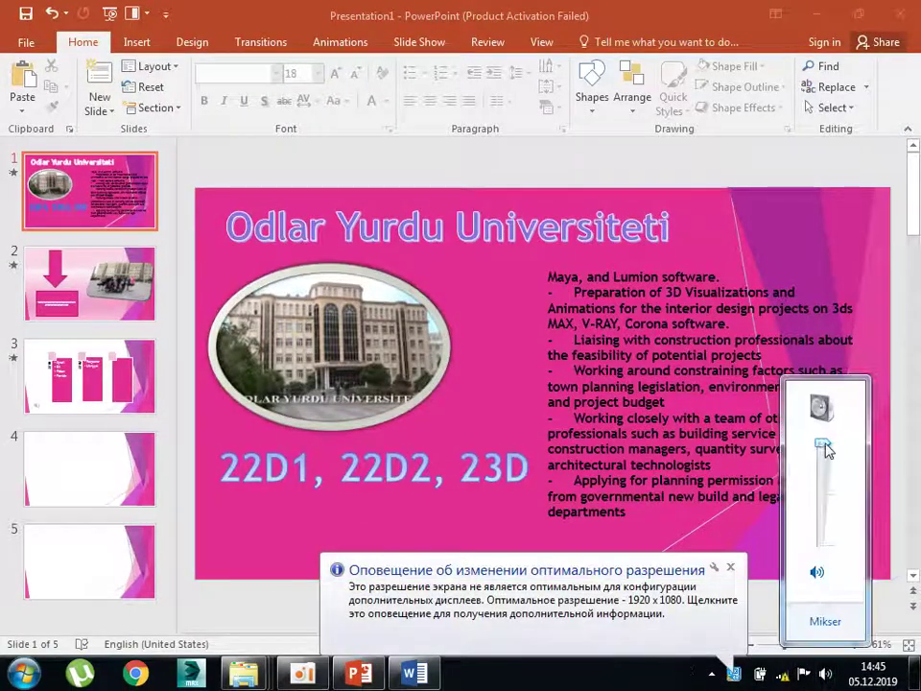
click(339, 509)
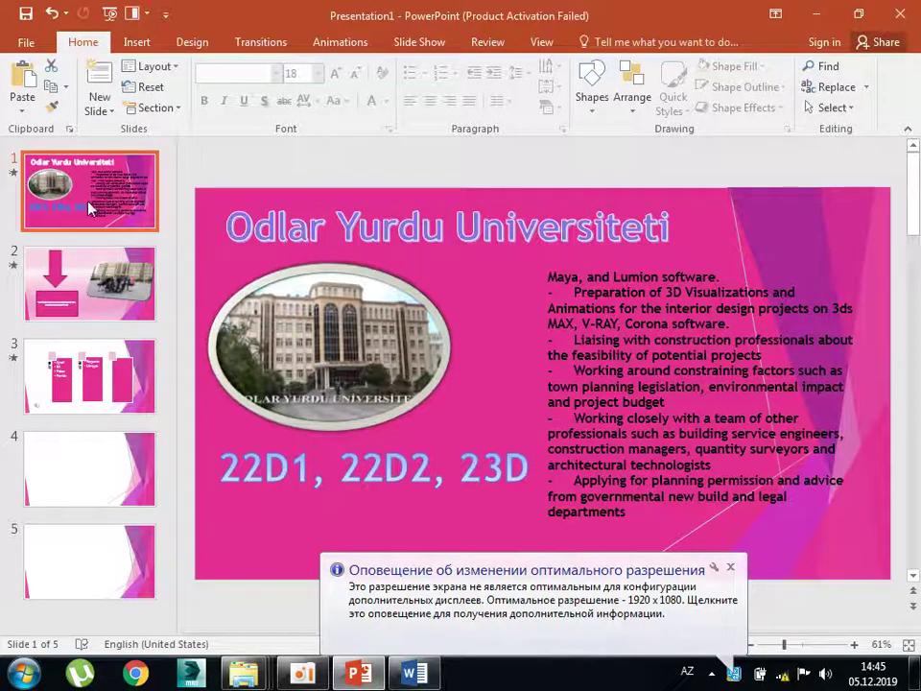
click(89, 283)
click(67, 383)
click(264, 538)
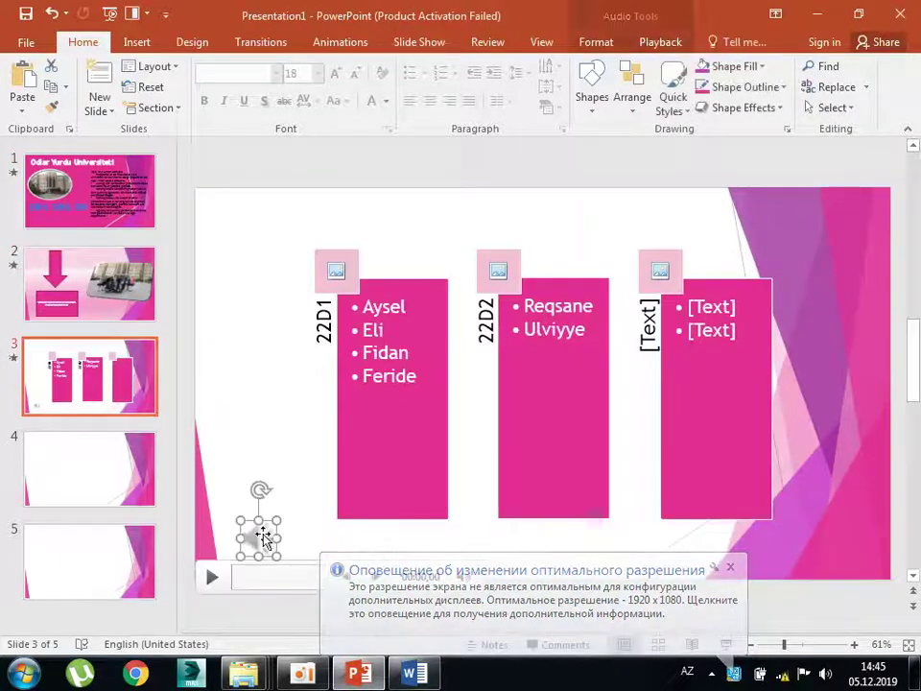
drag(261, 549, 284, 482)
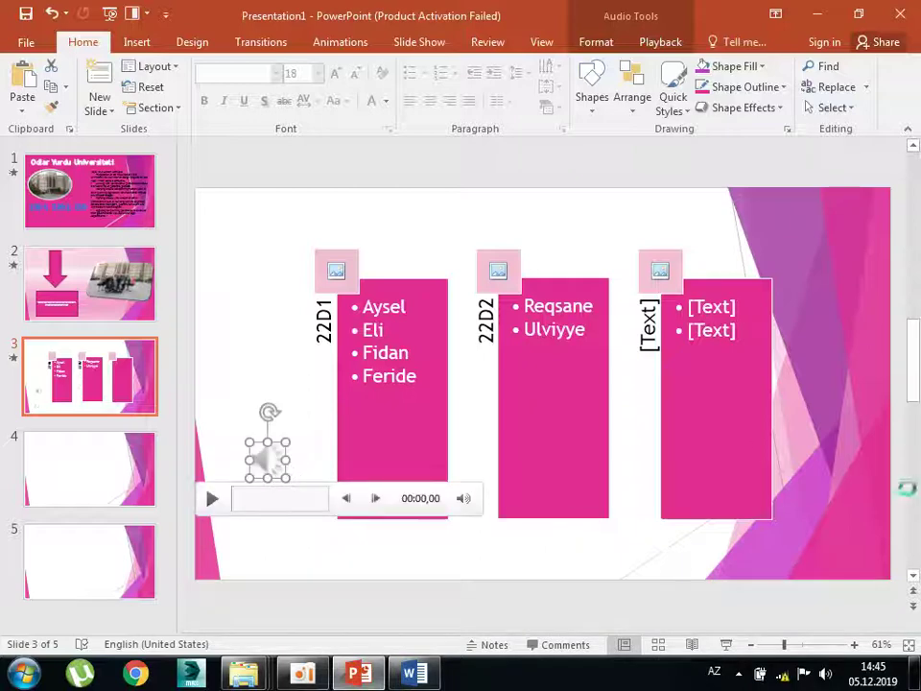
Move the audio icon to slide 1 below the group names, preview it, and start the show.
key(Delete)
click(58, 200)
key(ctrl+v)
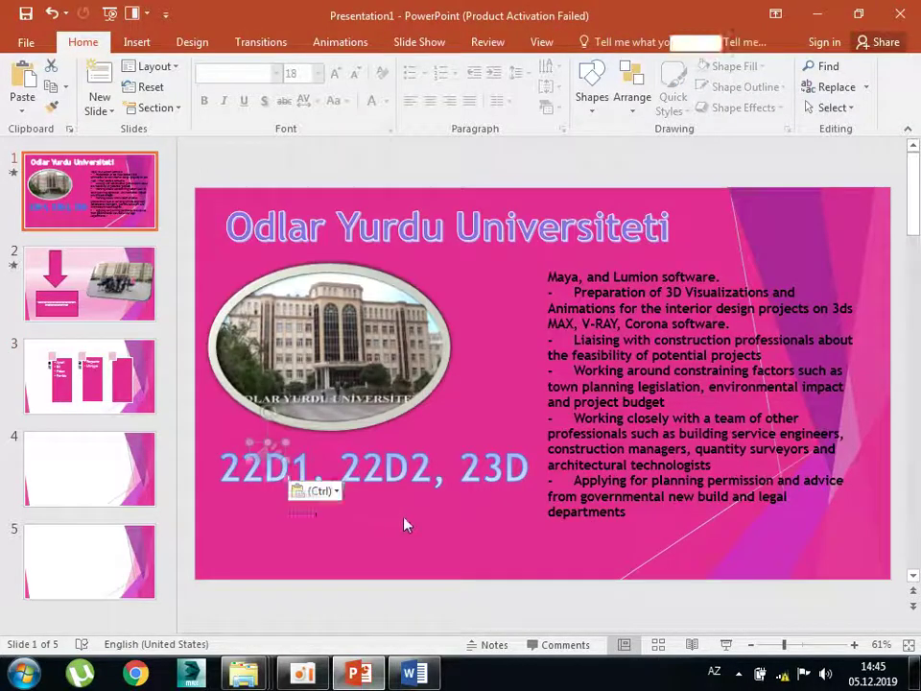
mouse_move(269, 448)
mouse_down()
mouse_move(267, 518)
mouse_move(257, 523)
mouse_up()
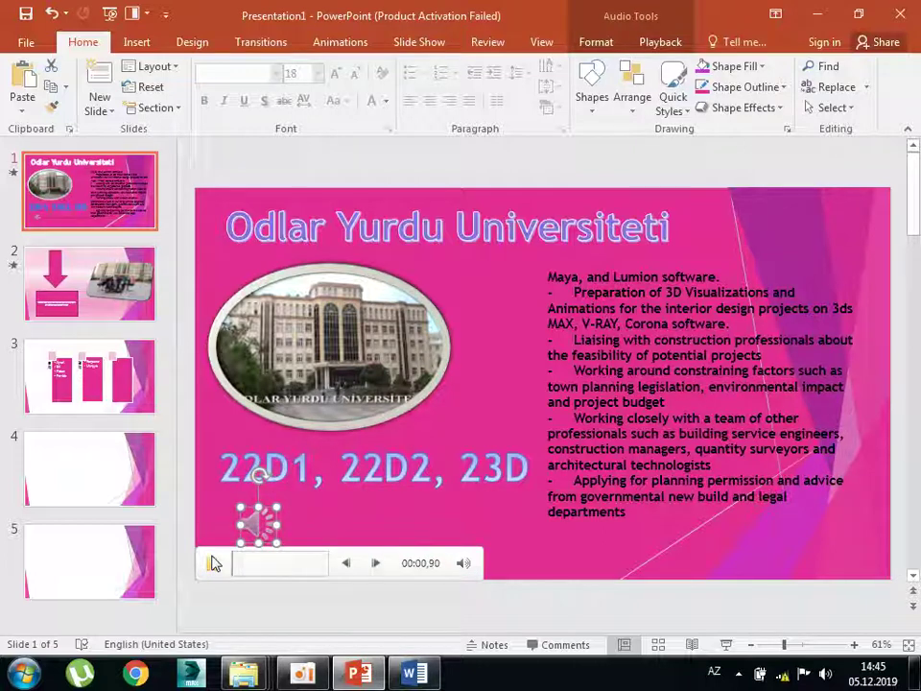
click(254, 568)
click(211, 563)
click(513, 298)
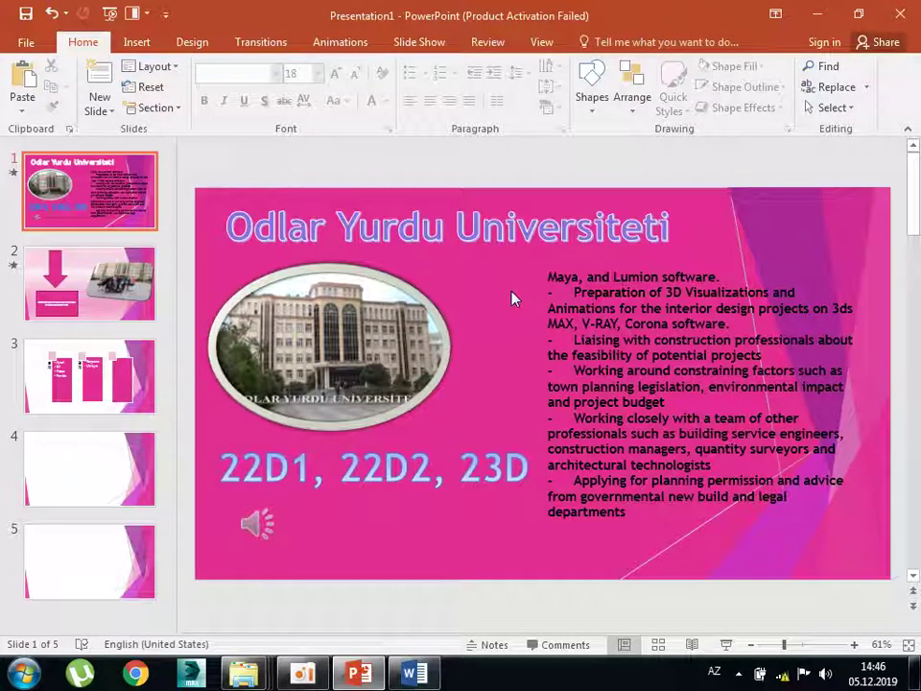
key(F5)
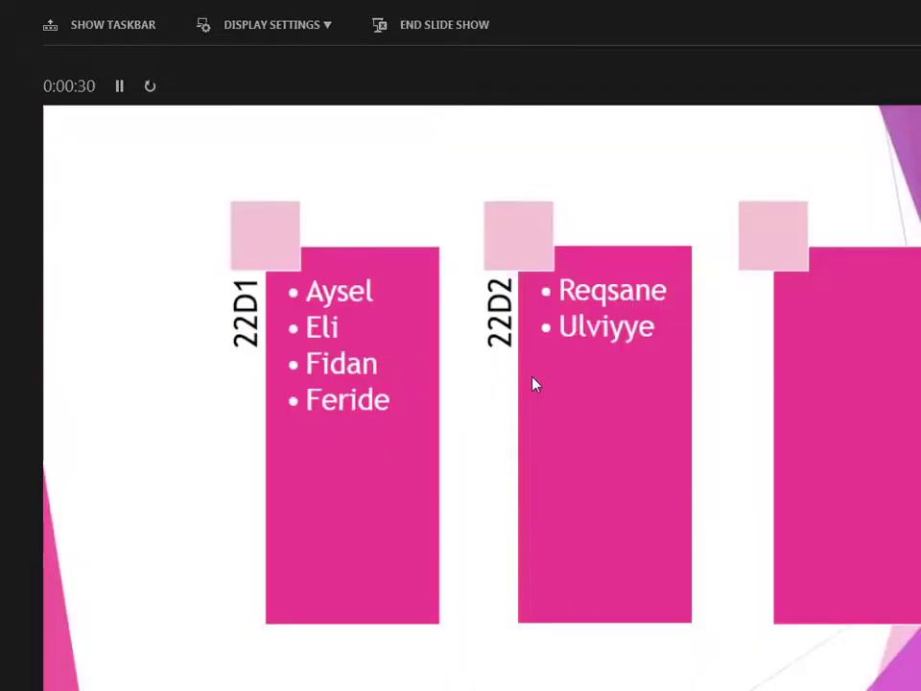
key(Escape)
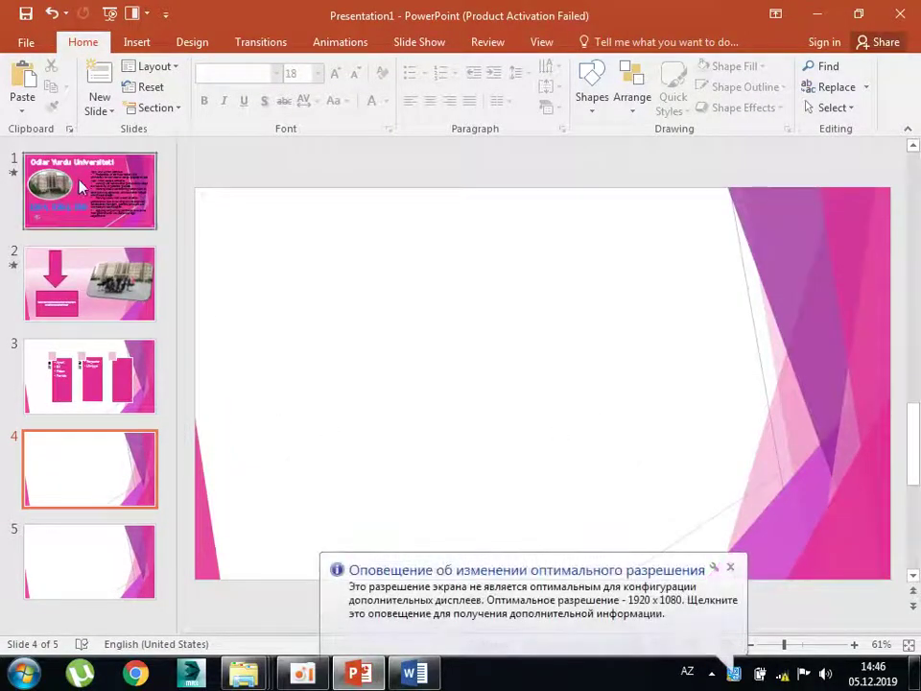
click(81, 186)
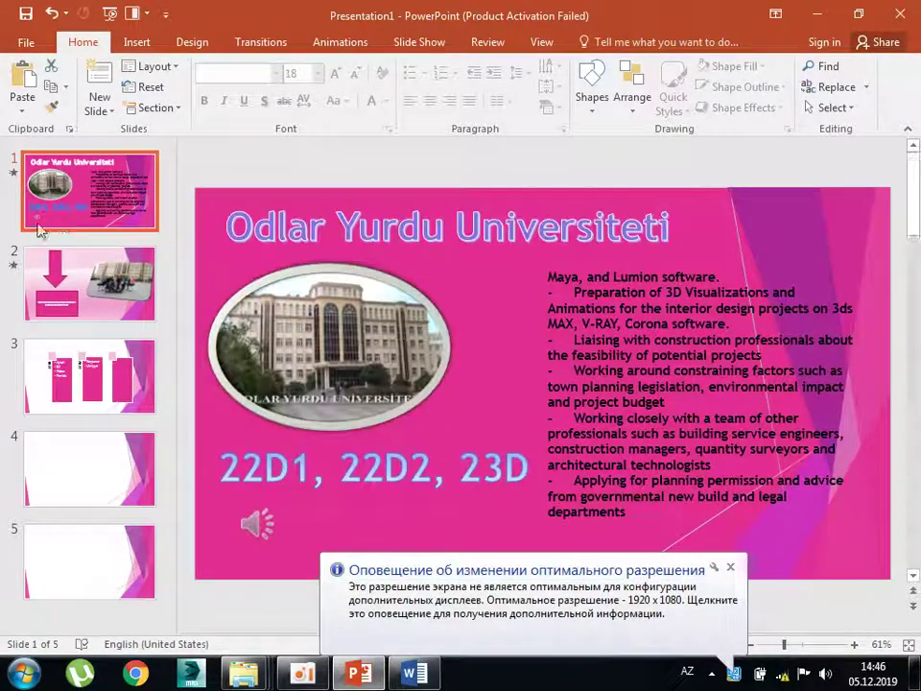
click(257, 524)
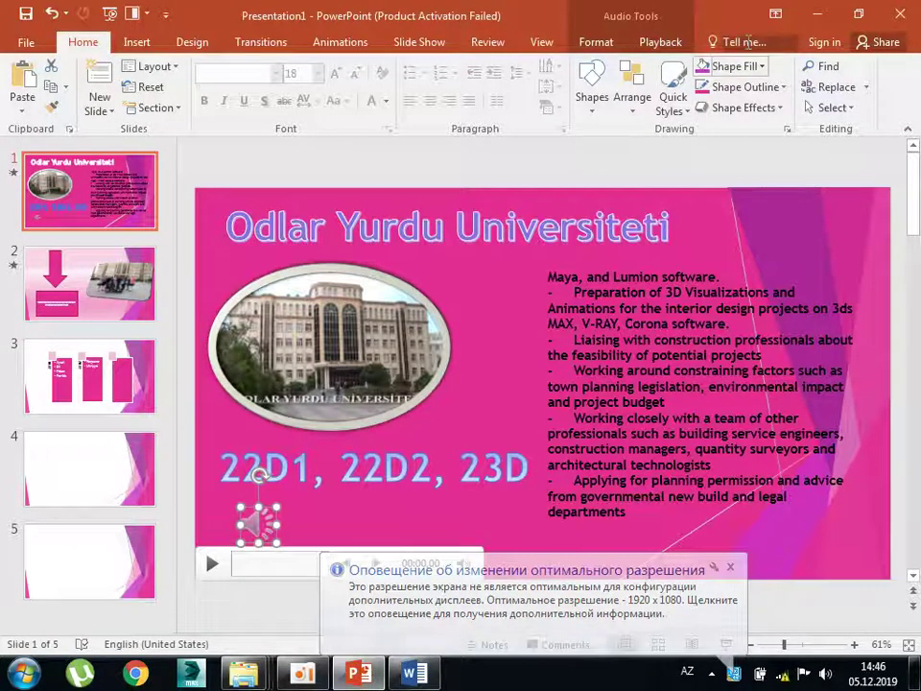
click(660, 42)
click(516, 67)
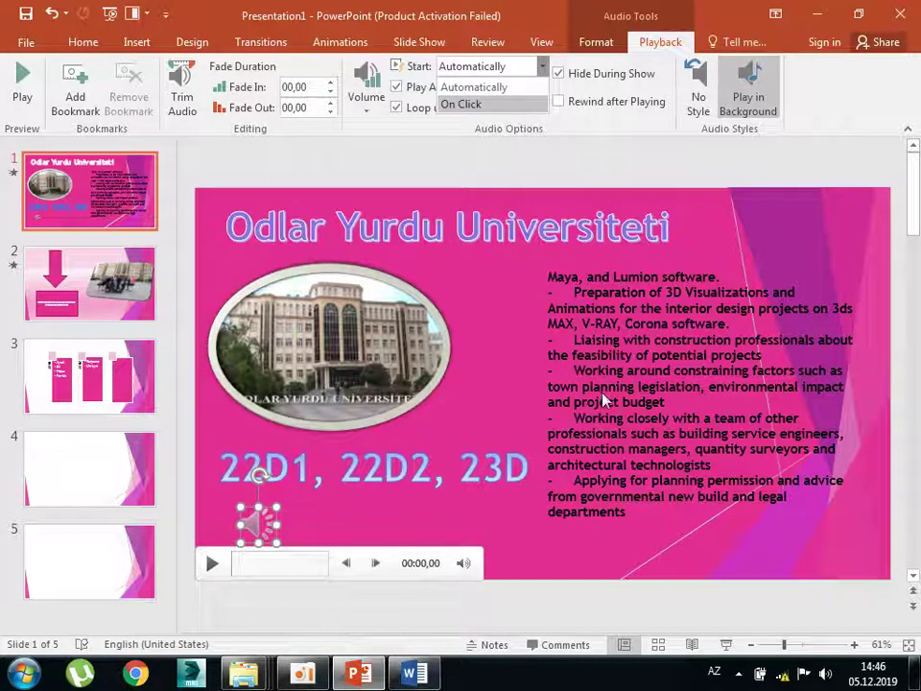
click(212, 564)
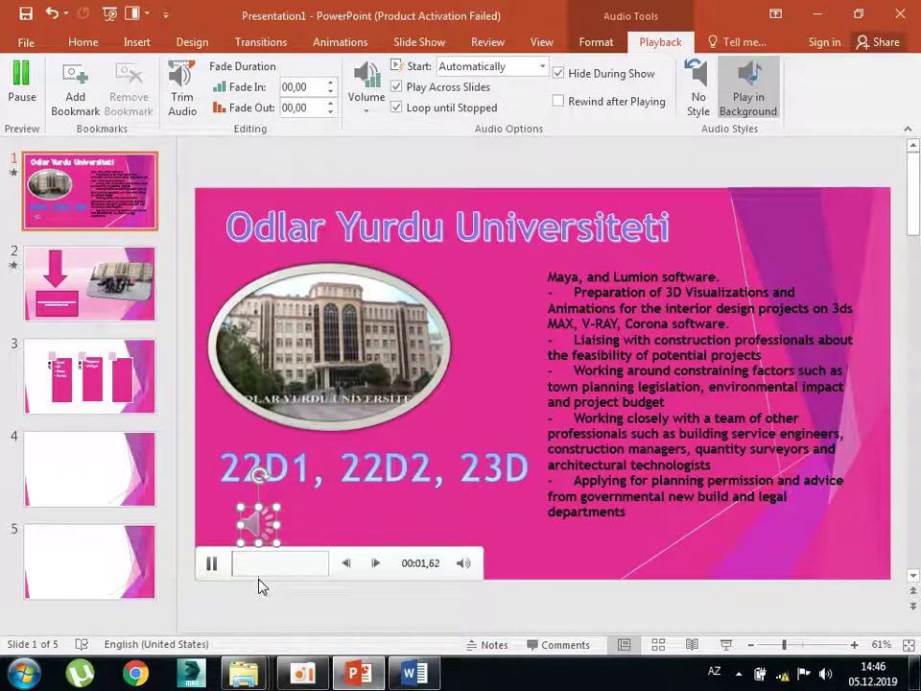
drag(232, 564, 251, 570)
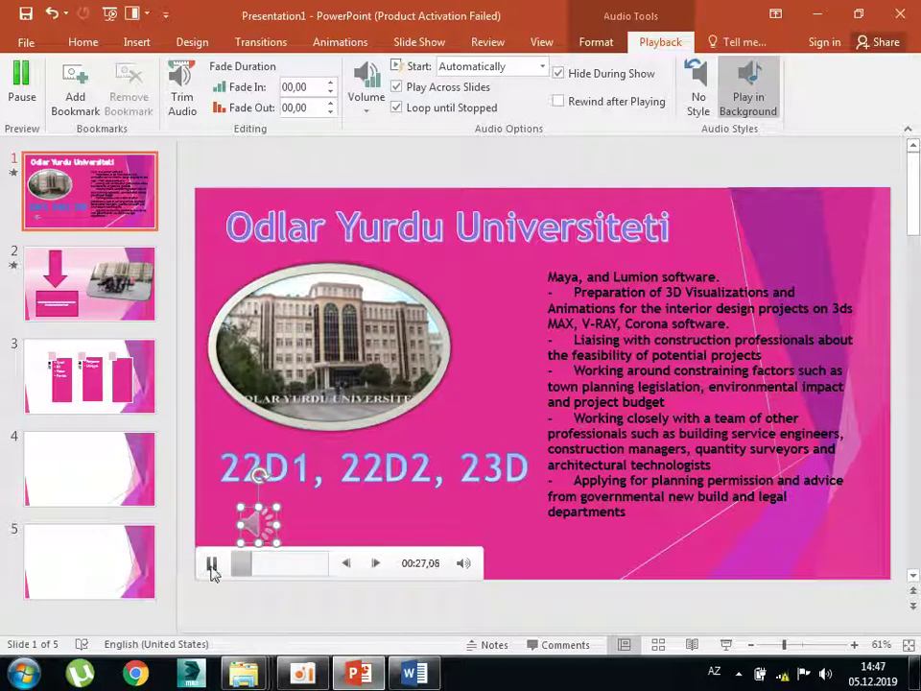
click(212, 566)
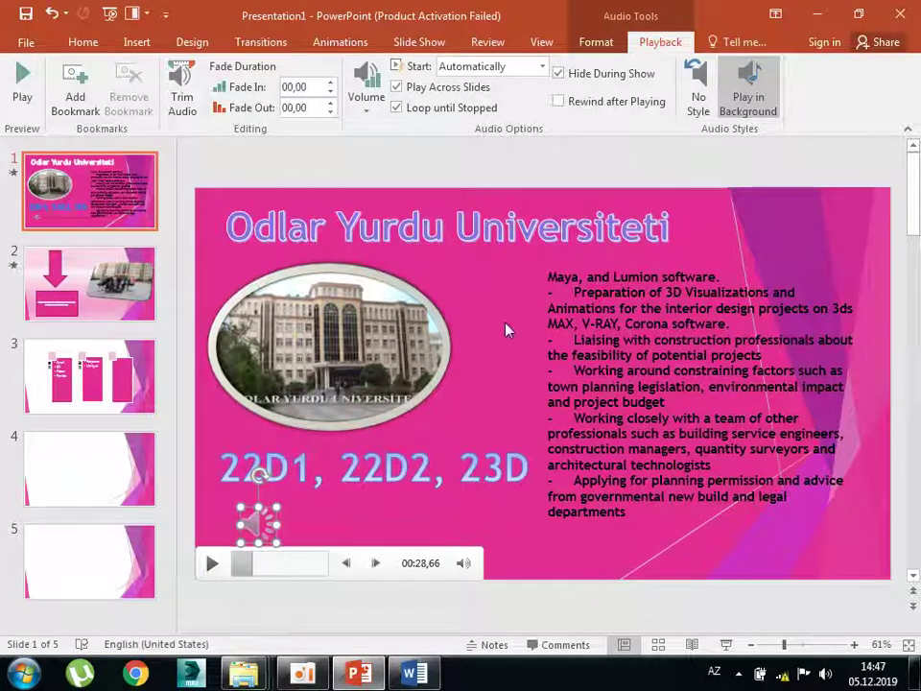
click(507, 331)
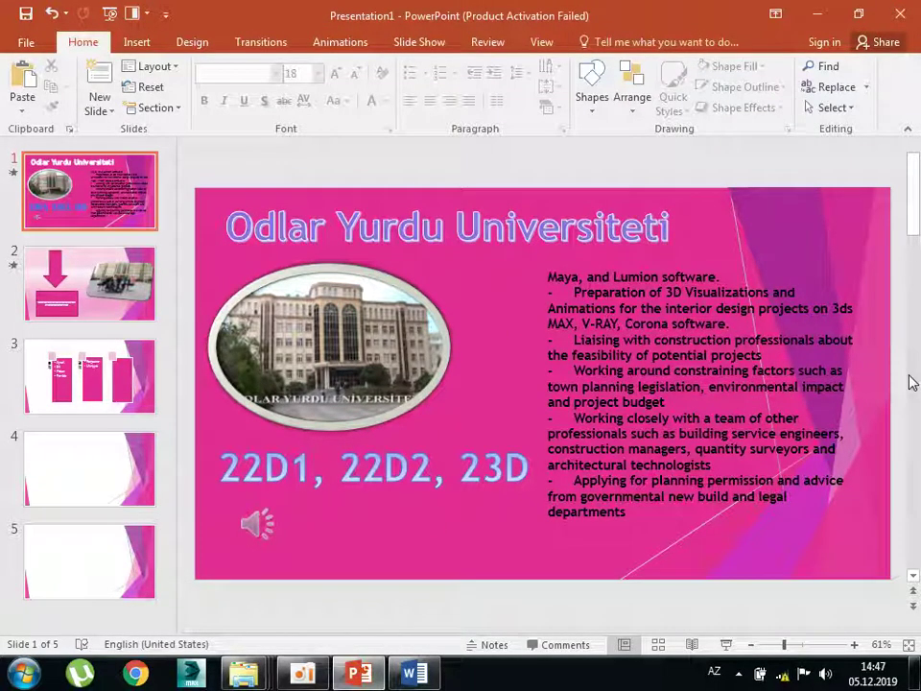
click(299, 675)
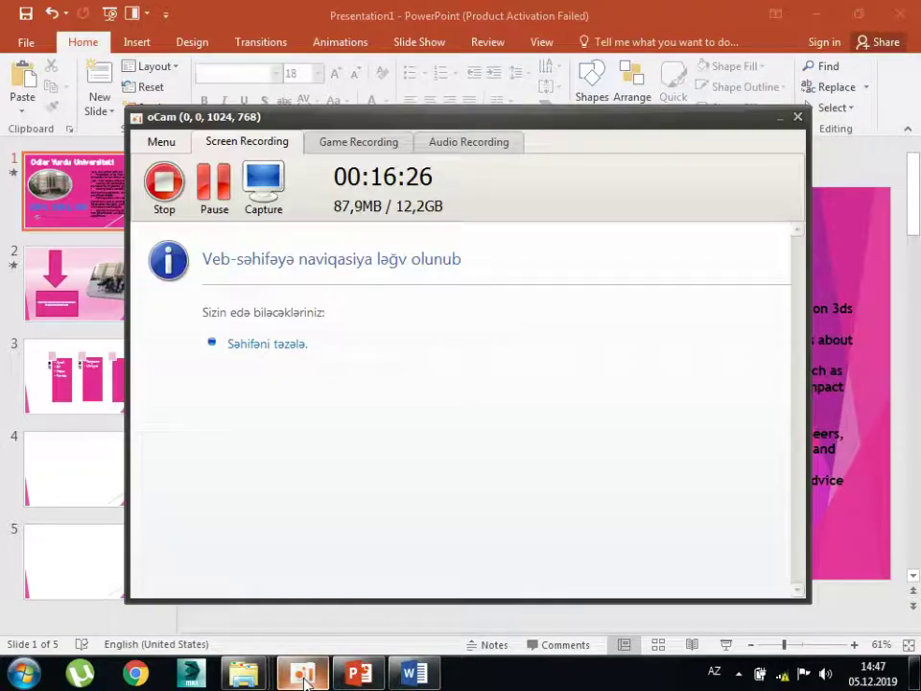
Minimize and restore the oCam recorder window from the taskbar.
click(303, 676)
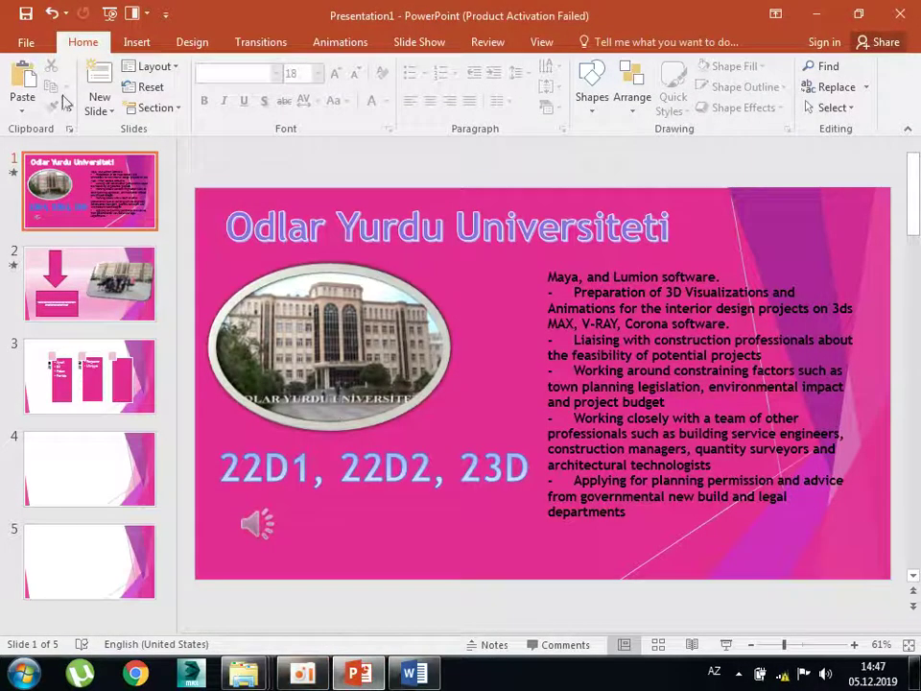
click(302, 676)
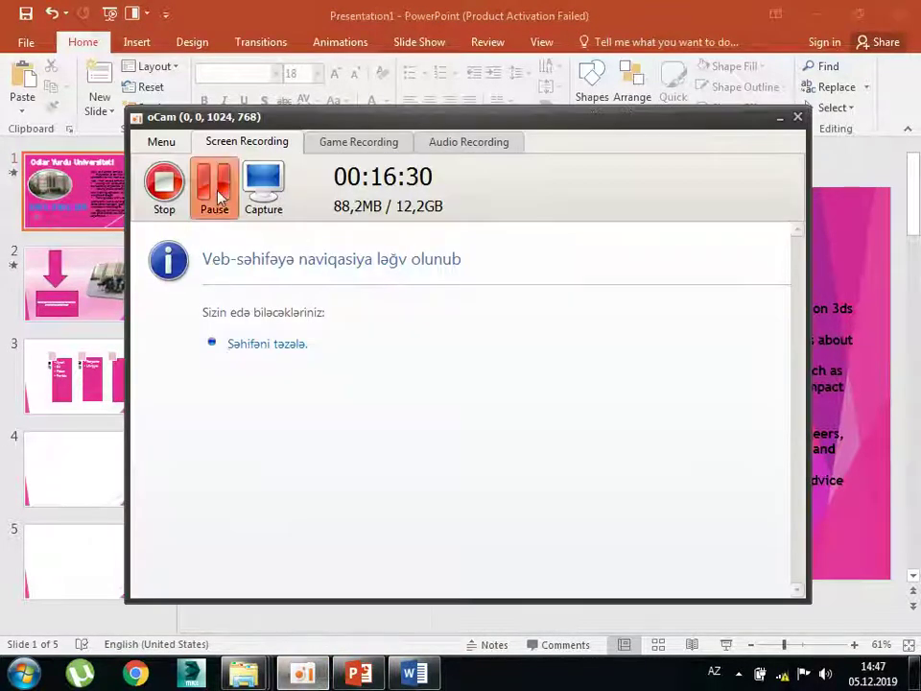